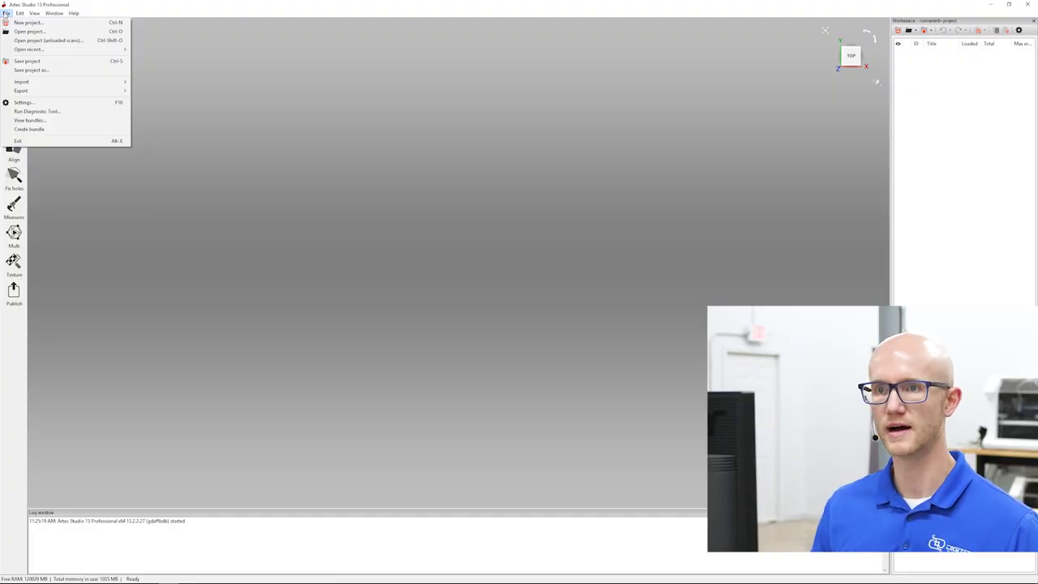
Open the Import scans from Leo dialog via File > Import > Leo project (connect to scanner).
mouse_move(19, 13)
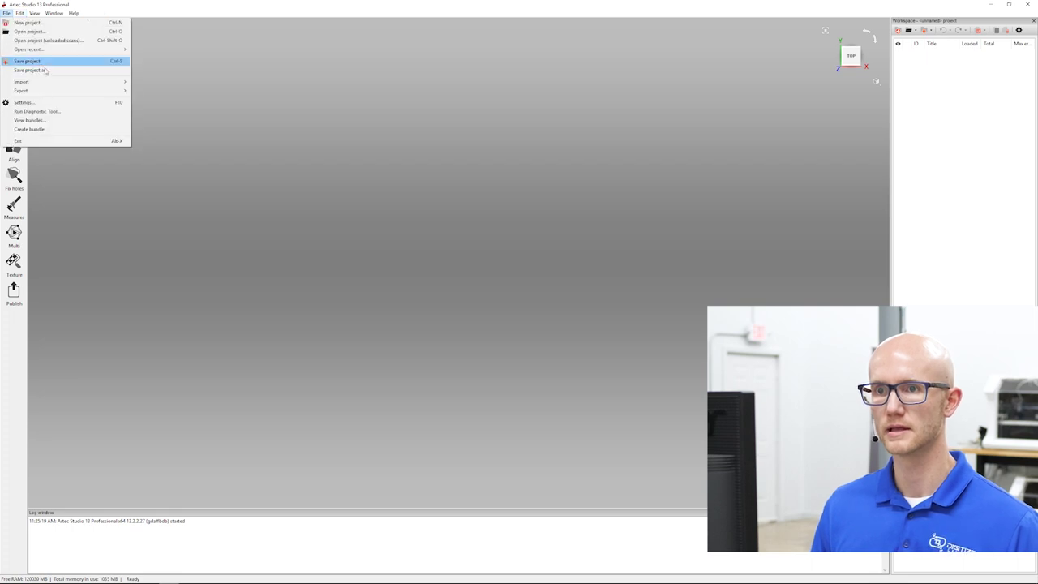
mouse_move(67, 86)
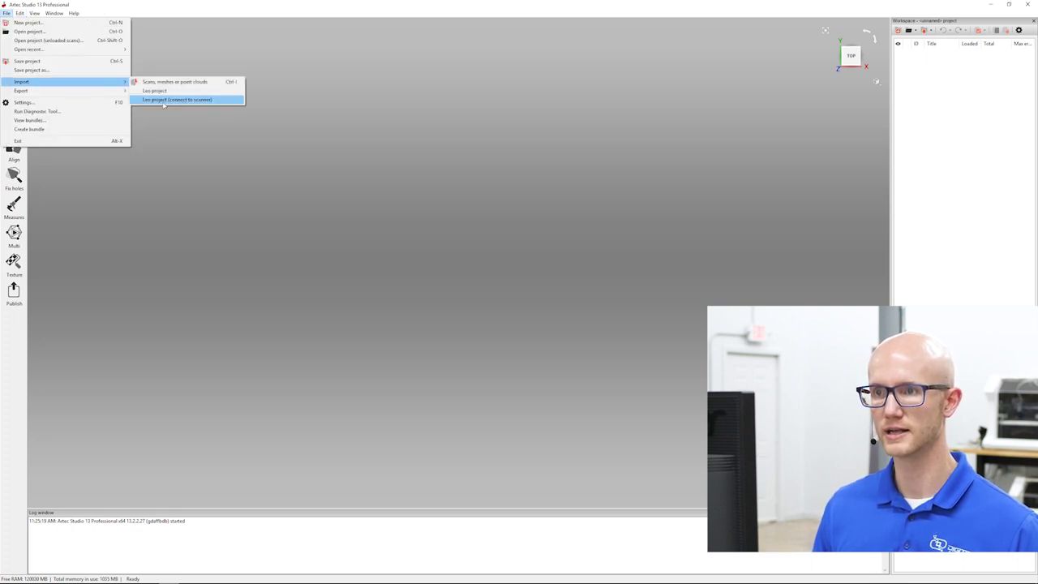
left_click(381, 141)
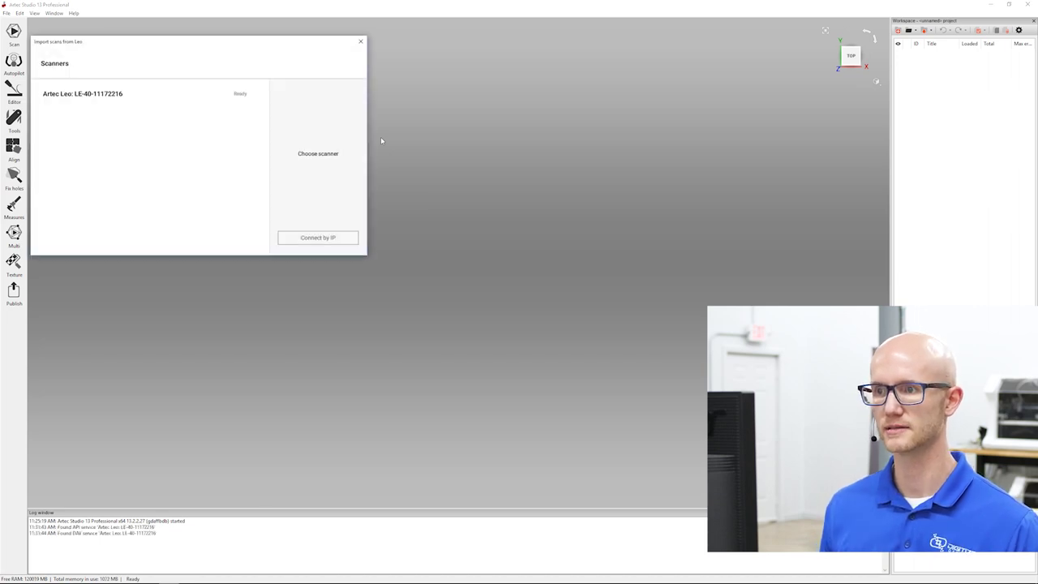
Connect to the Leo, compare Projects 5, 6 and 7, and import Project 5's chair scans.
left_click(137, 97)
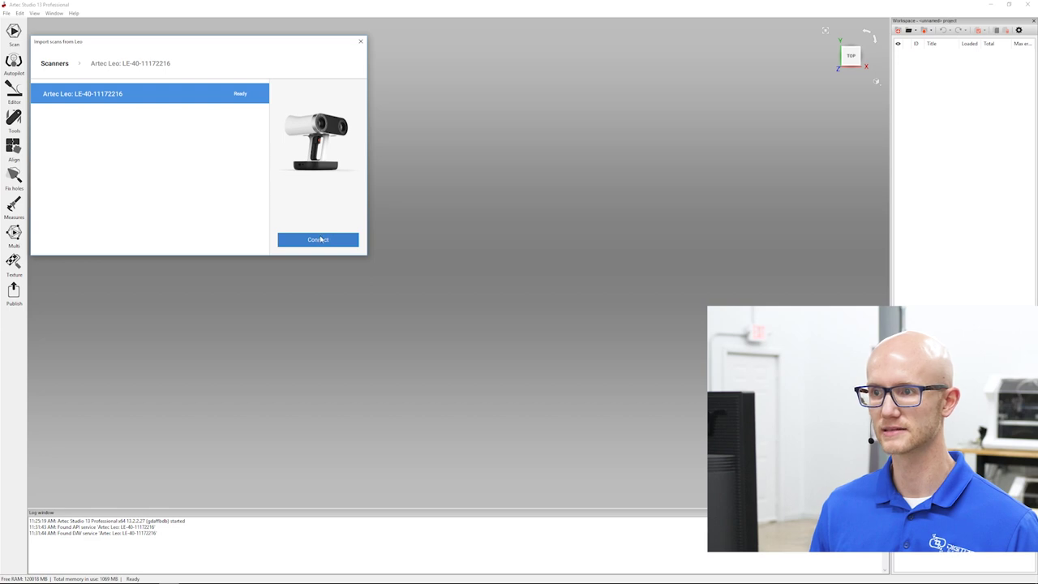
left_click(319, 240)
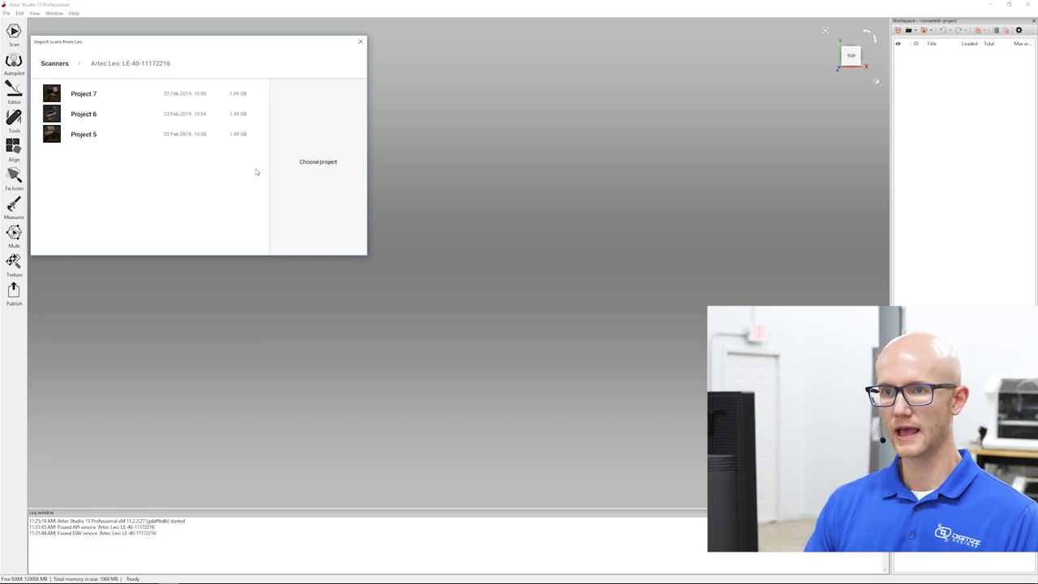
left_click(77, 95)
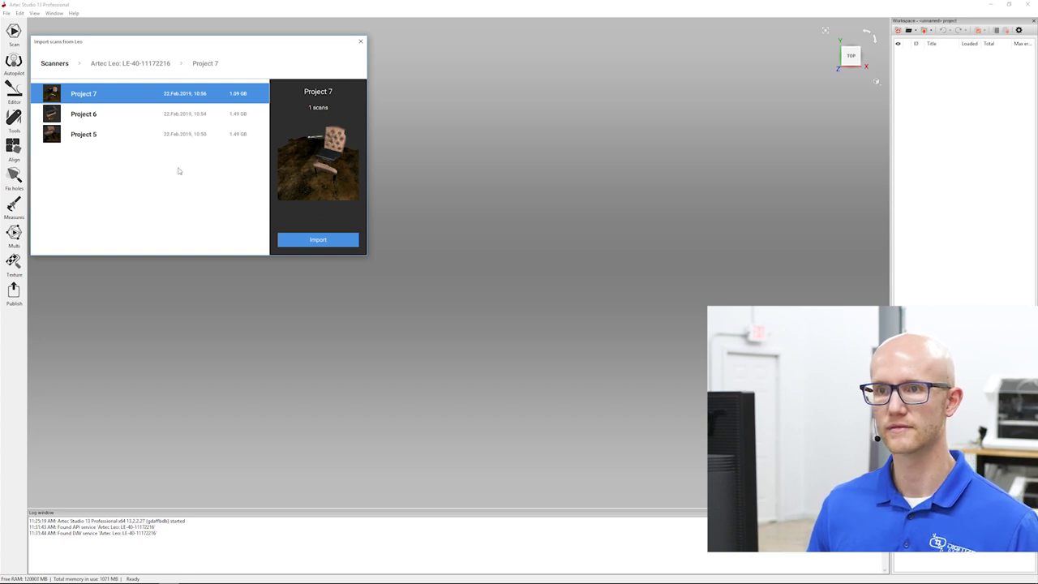
left_click(91, 114)
left_click(94, 135)
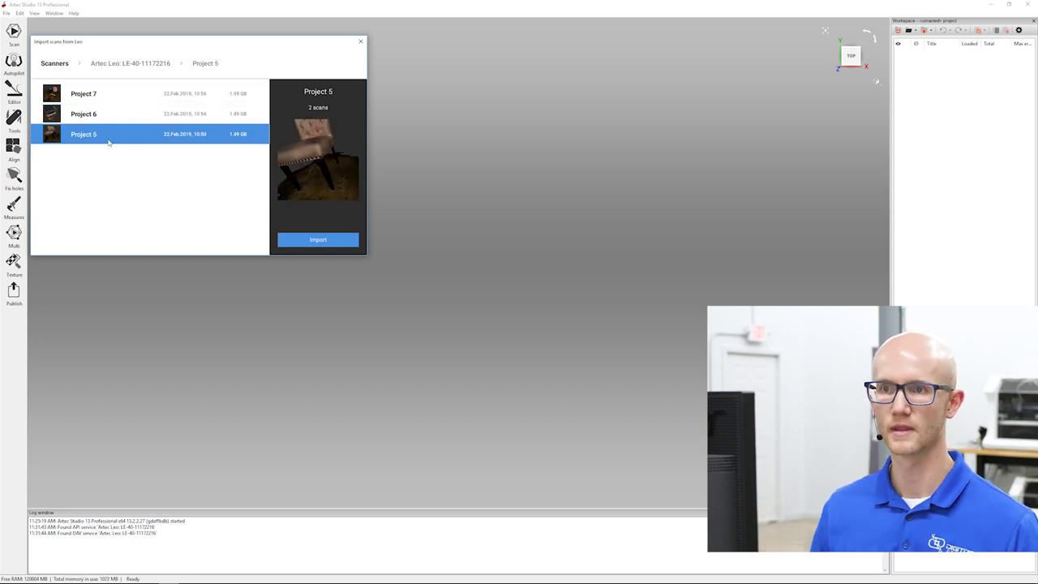
left_click(107, 111)
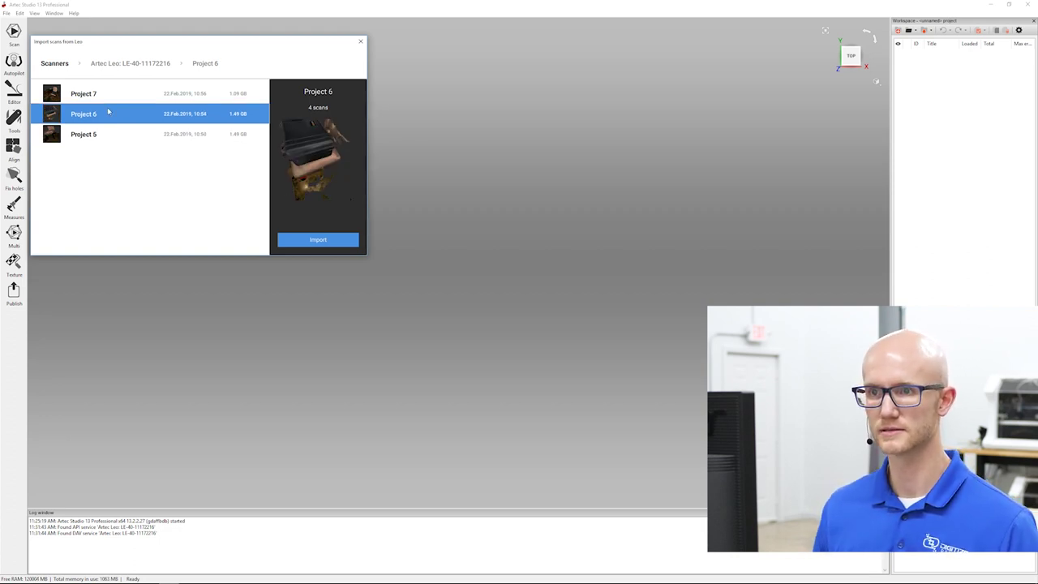
left_click(103, 94)
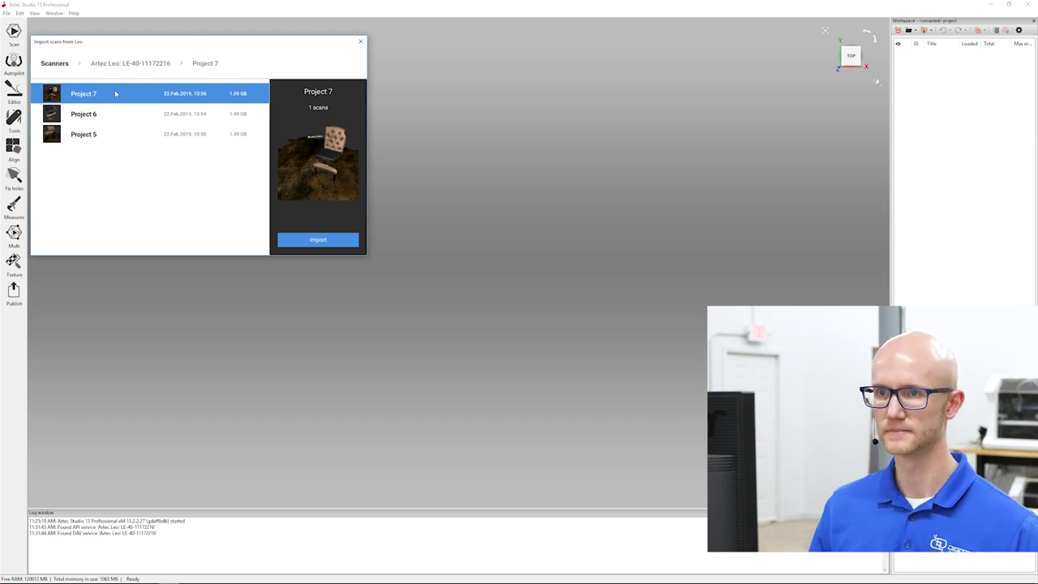
left_click(107, 134)
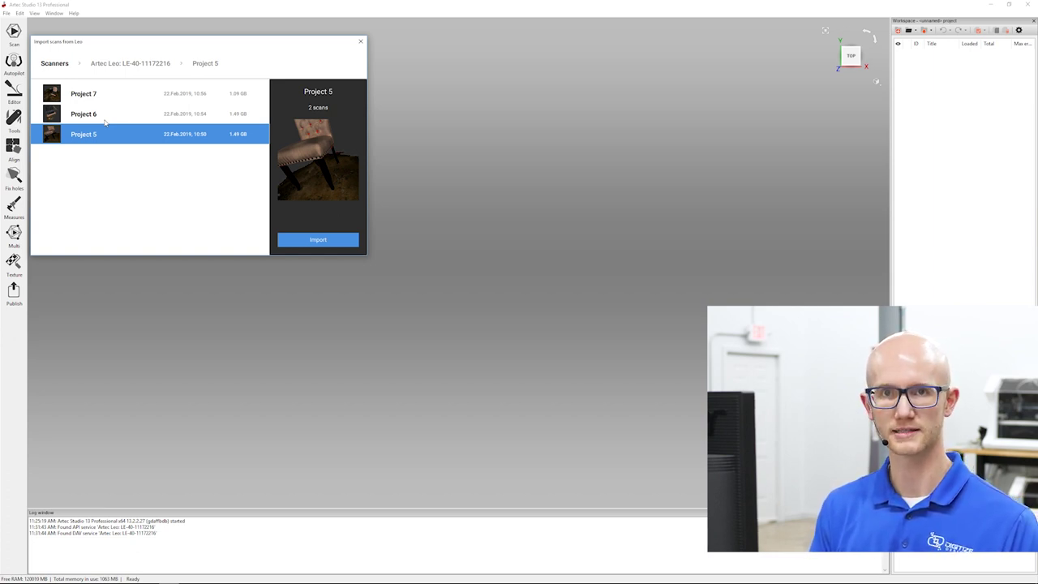
left_click(317, 240)
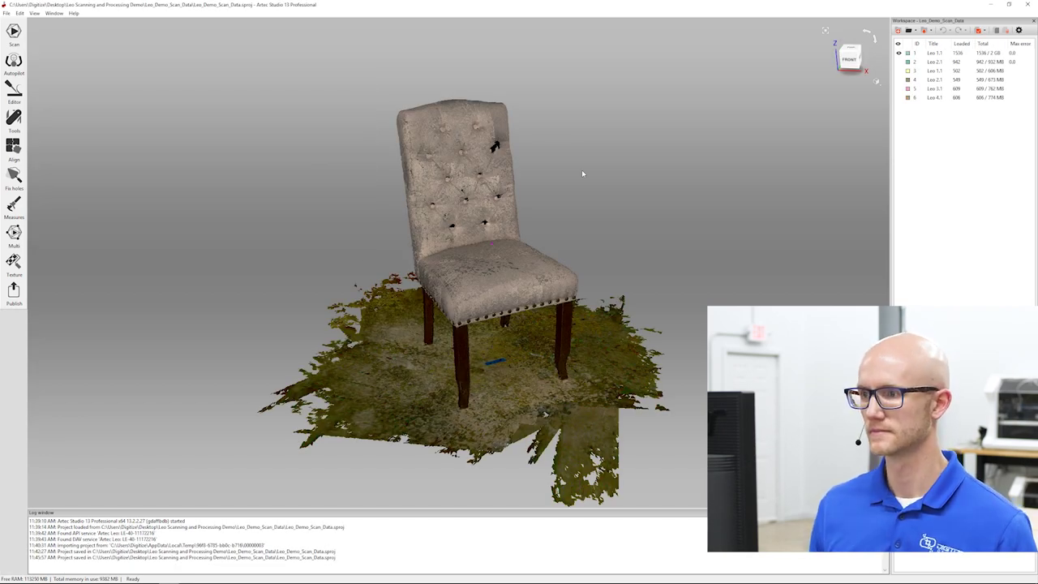
Orbit to inspect Leo 1.1, then show Leo 2.1 alone to inspect the upside-down chair.
left_click_drag(581, 174, 469, 210)
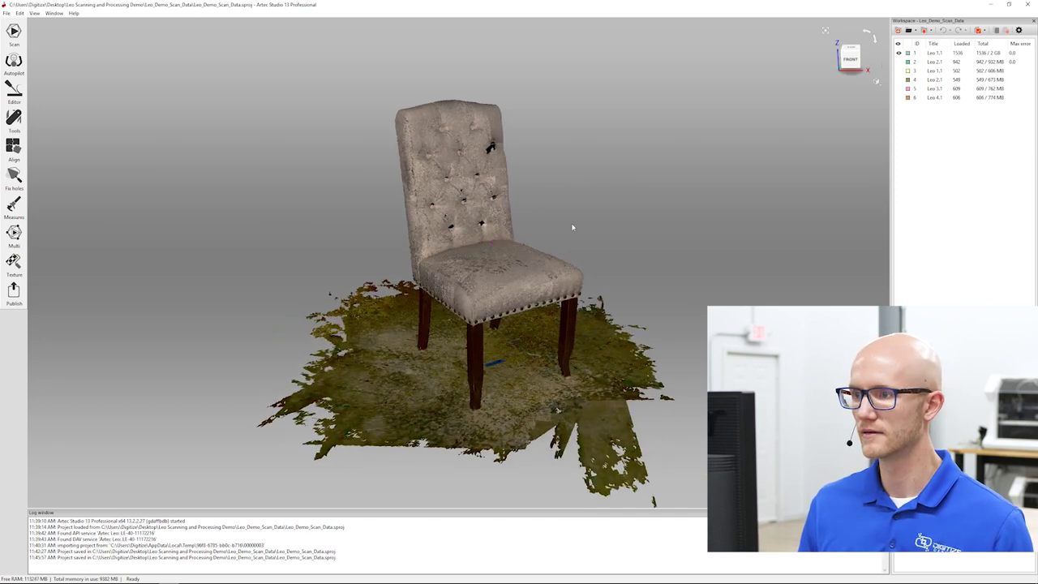
left_click_drag(572, 227, 559, 202)
left_click(899, 63)
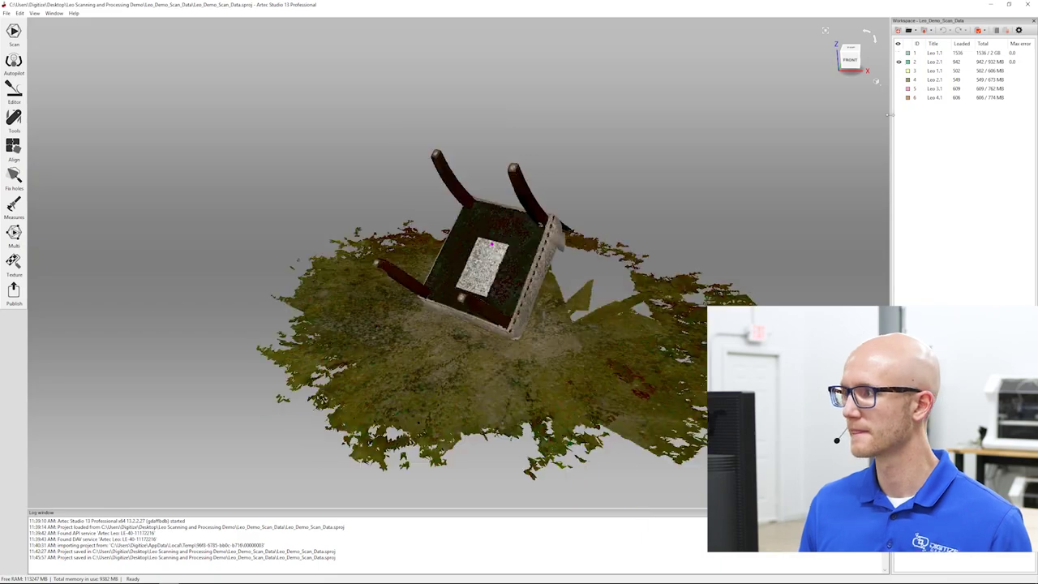
left_click_drag(646, 165, 623, 219)
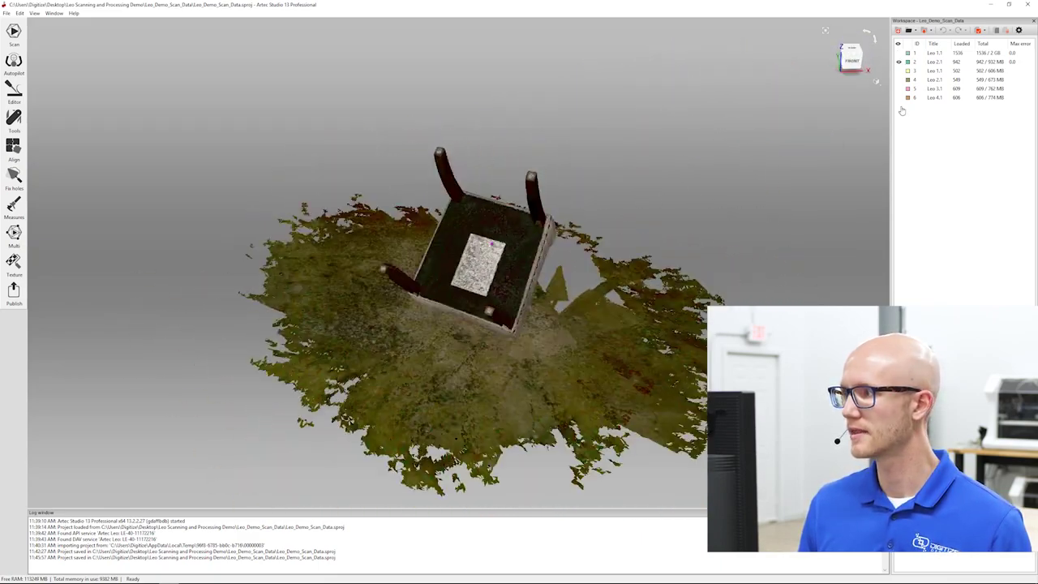
Show the remaining four scans one by one, then return to Leo 1.1 and open the Editor.
left_click(898, 71)
left_click(898, 79)
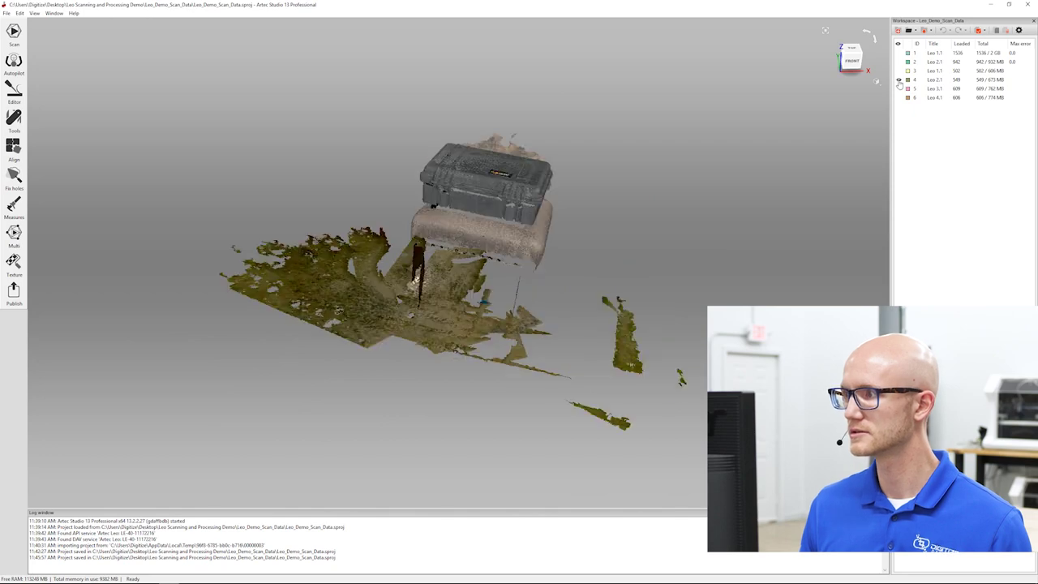
left_click(899, 88)
left_click(899, 97)
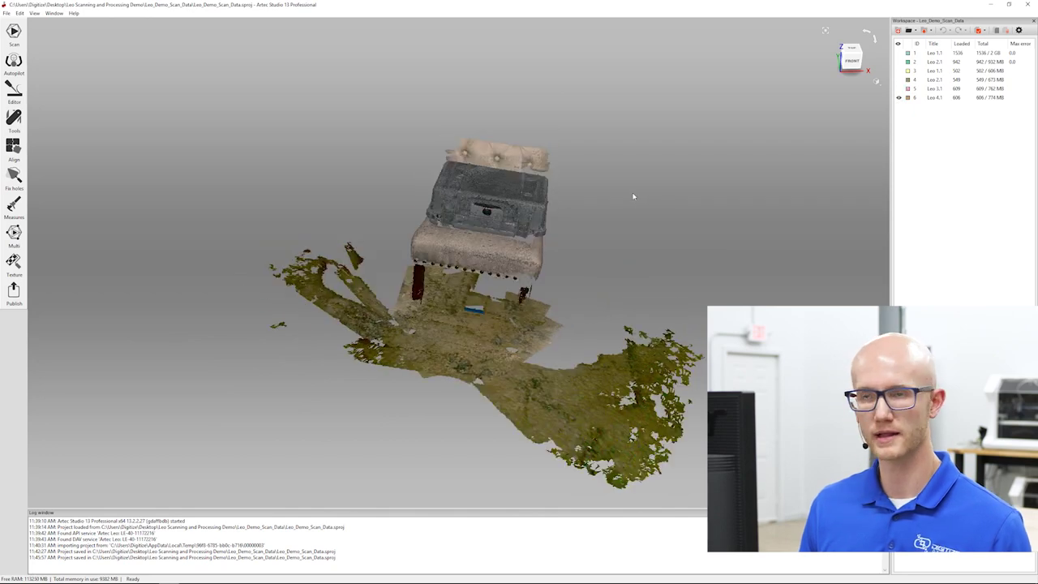
left_click_drag(500, 279, 822, 183)
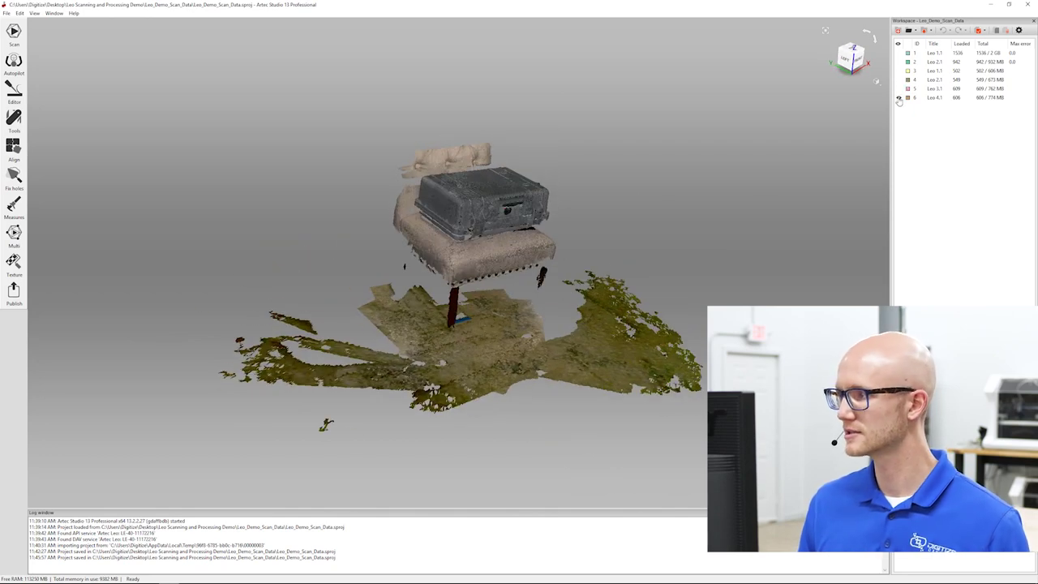
left_click(898, 52)
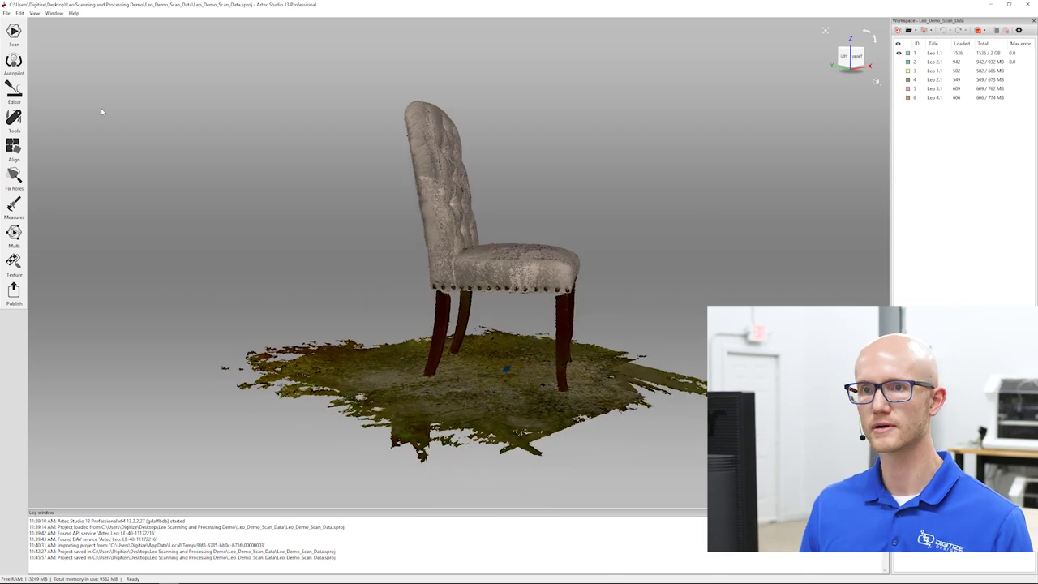
left_click(14, 90)
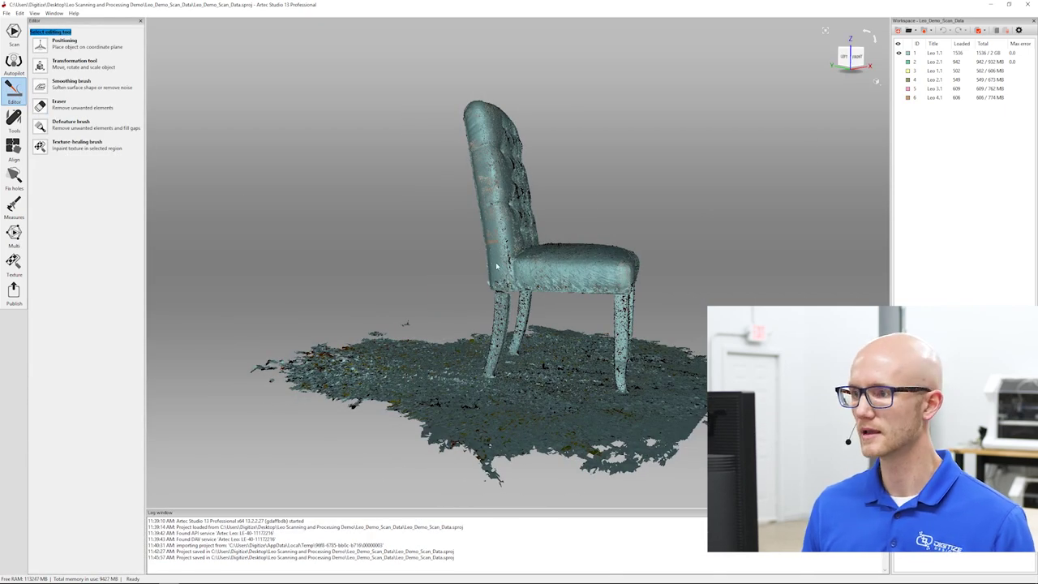
Place an Eraser cutoff plane on Leo 1.1's floor and delete the floor points below it.
left_click_drag(496, 266, 462, 259)
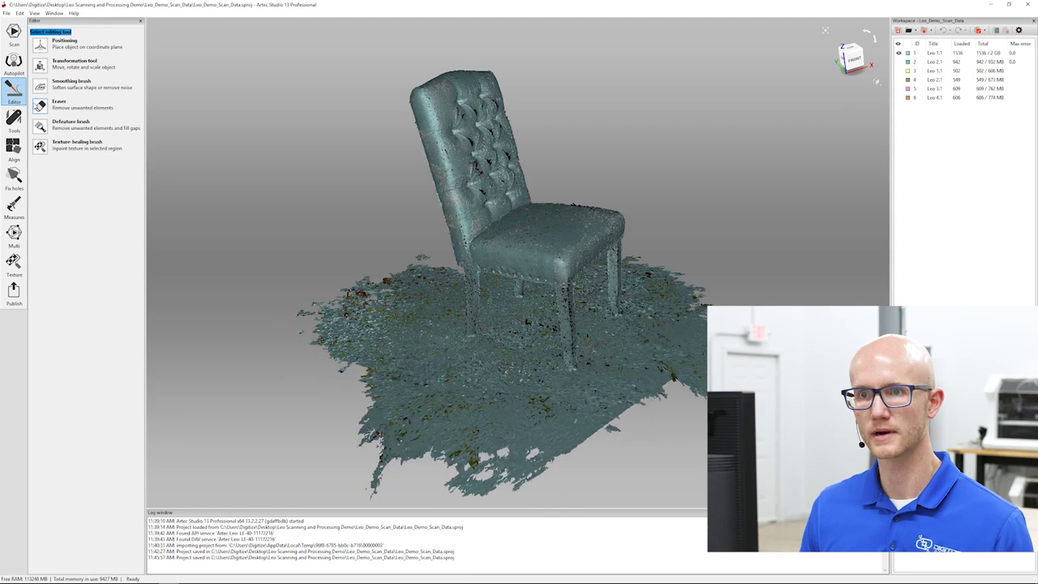
left_click(39, 105)
left_click(43, 89)
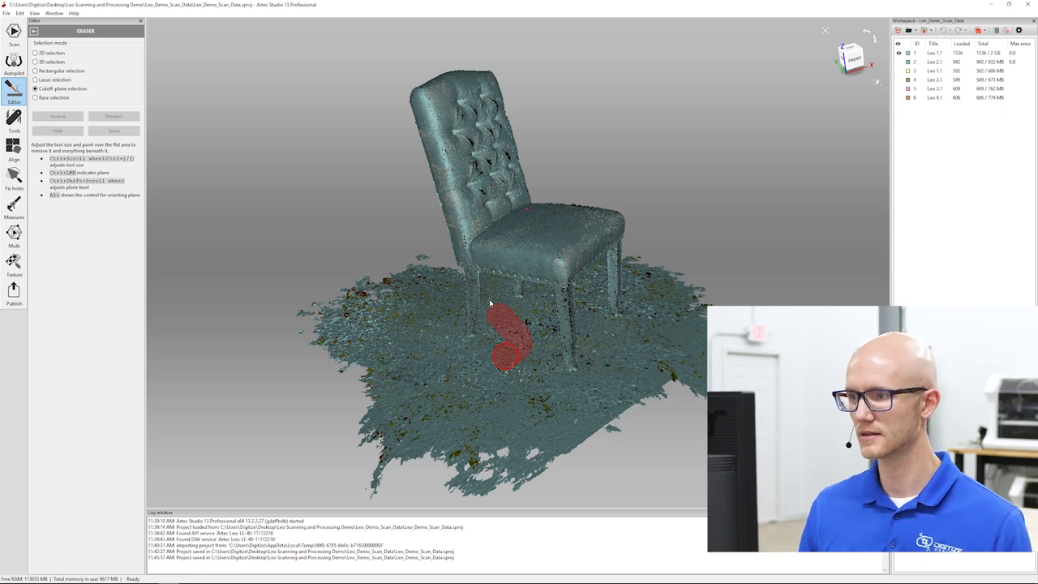
left_click(565, 345, "ctrl")
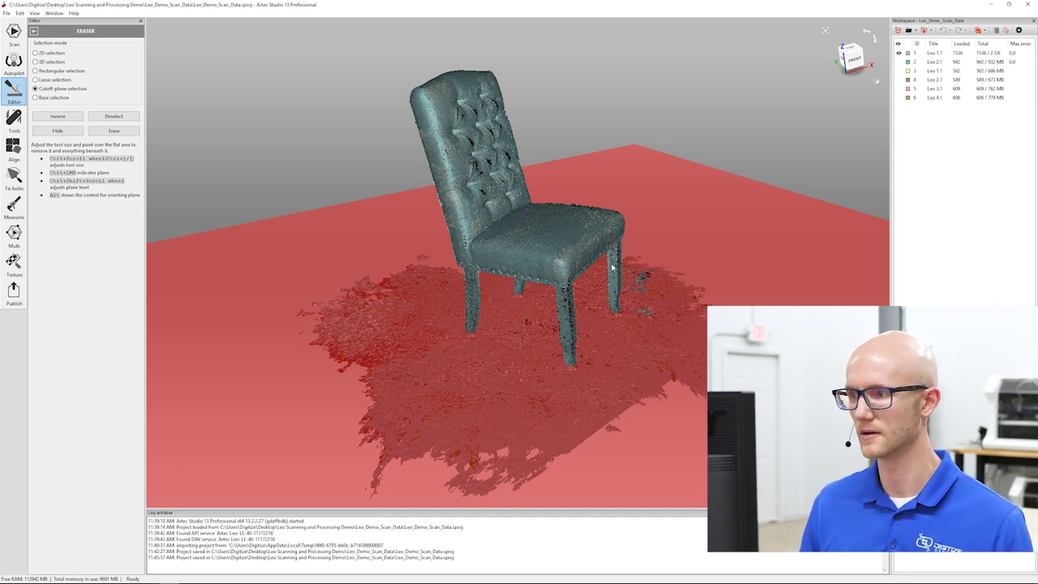
left_click_drag(612, 268, 660, 306)
key("Delete")
Brush the stray fragments near the chair with 2D selection and Select through, then delete them.
mouse_move(593, 299)
left_mouse_down()
mouse_move(630, 304)
mouse_move(425, 278)
left_mouse_up()
left_click(57, 53)
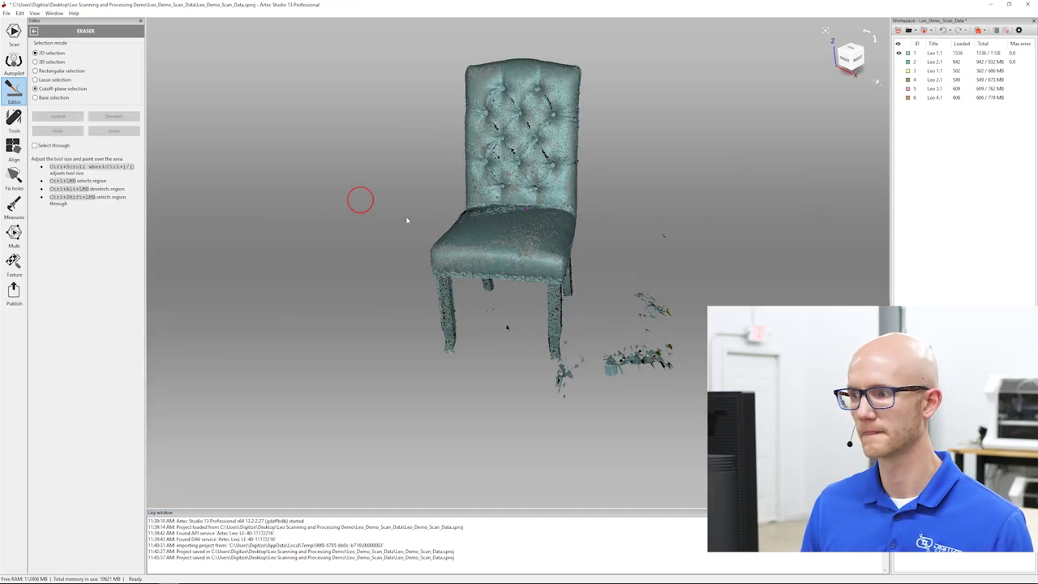
mouse_move(653, 283)
left_mouse_down()
mouse_move(670, 345)
mouse_move(653, 366)
left_mouse_up()
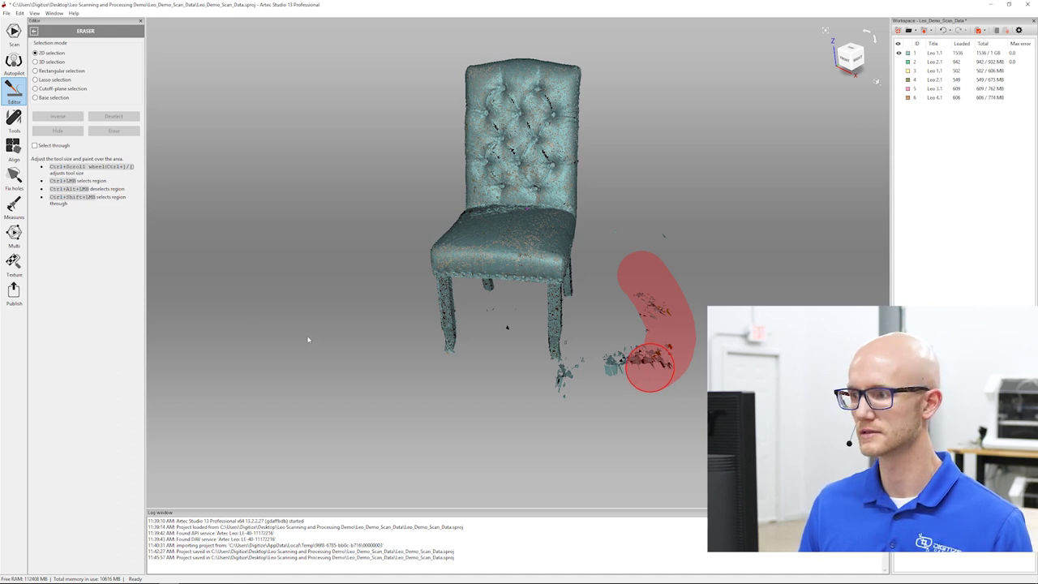
left_click(35, 145)
mouse_move(667, 281)
left_mouse_down("ctrl")
mouse_move(622, 369)
mouse_move(590, 391)
mouse_move(573, 387)
mouse_move(675, 280)
mouse_move(634, 293)
left_mouse_up("ctrl")
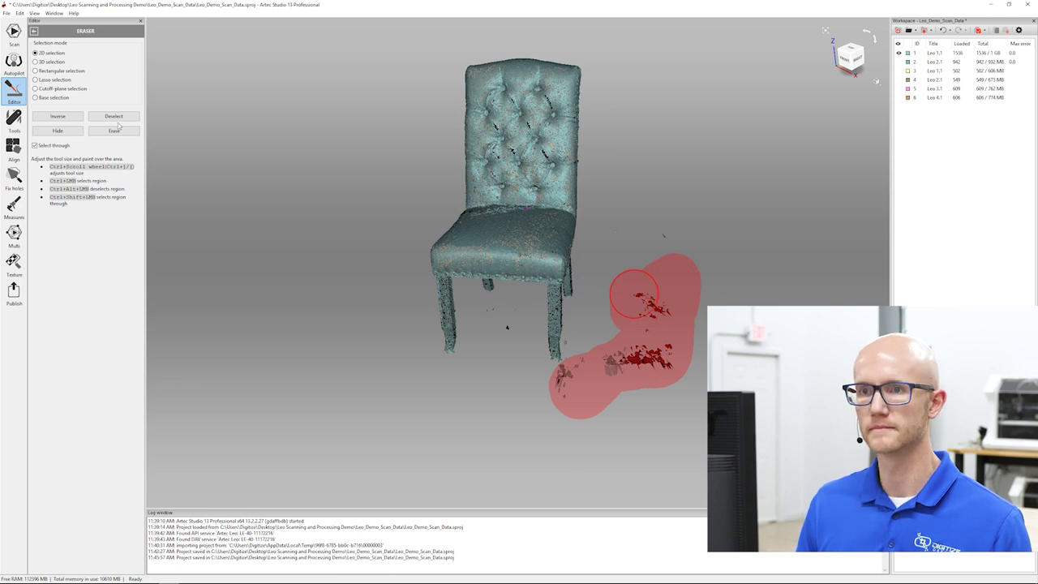
key("Delete")
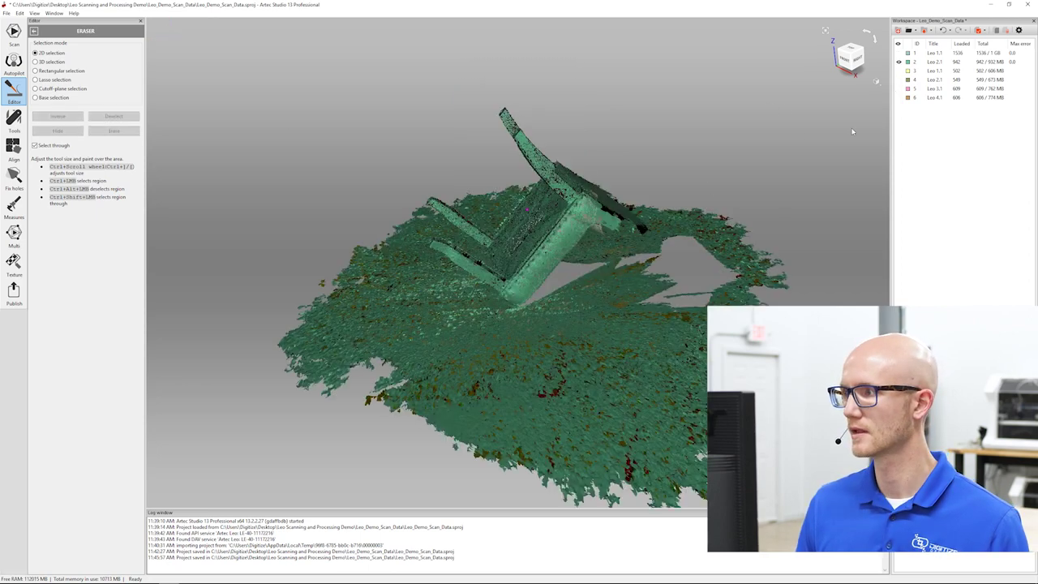
Place a cutoff plane on Leo 2.1's floor and erase everything beneath it.
left_click_drag(667, 188, 149, 108)
left_click(49, 89)
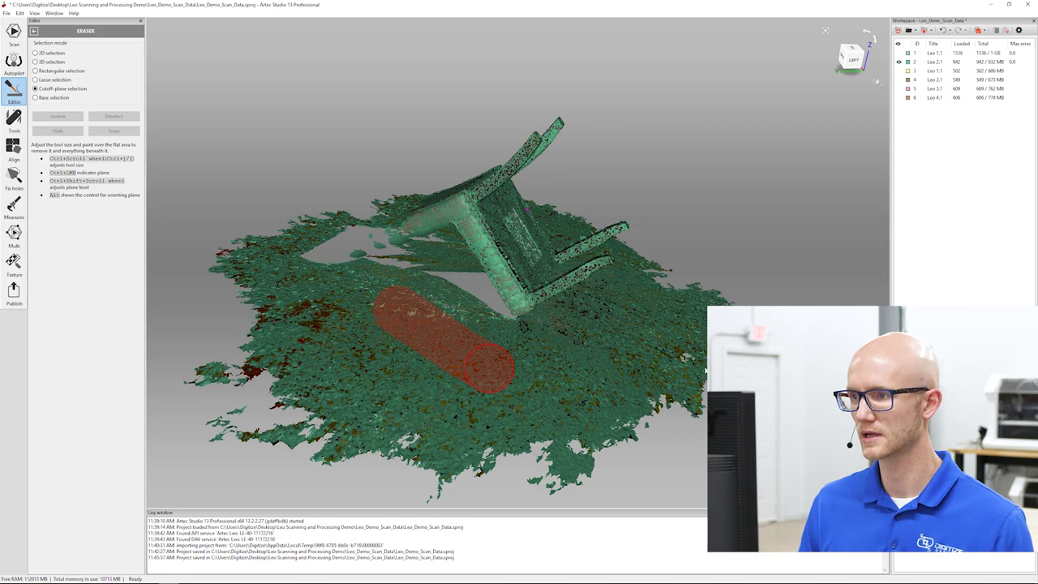
left_click(619, 342, "ctrl")
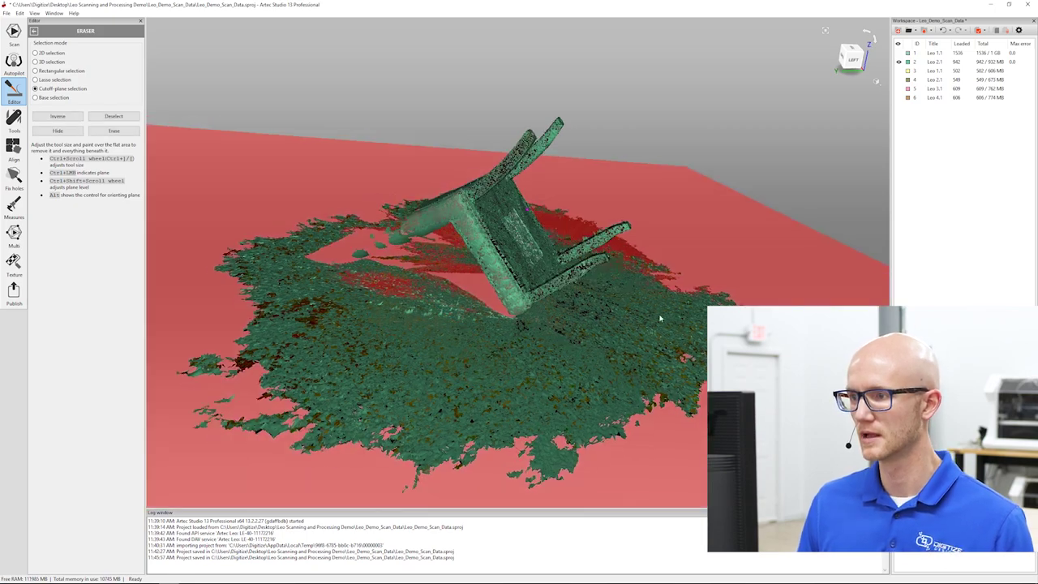
left_click_drag(619, 342, 579, 311)
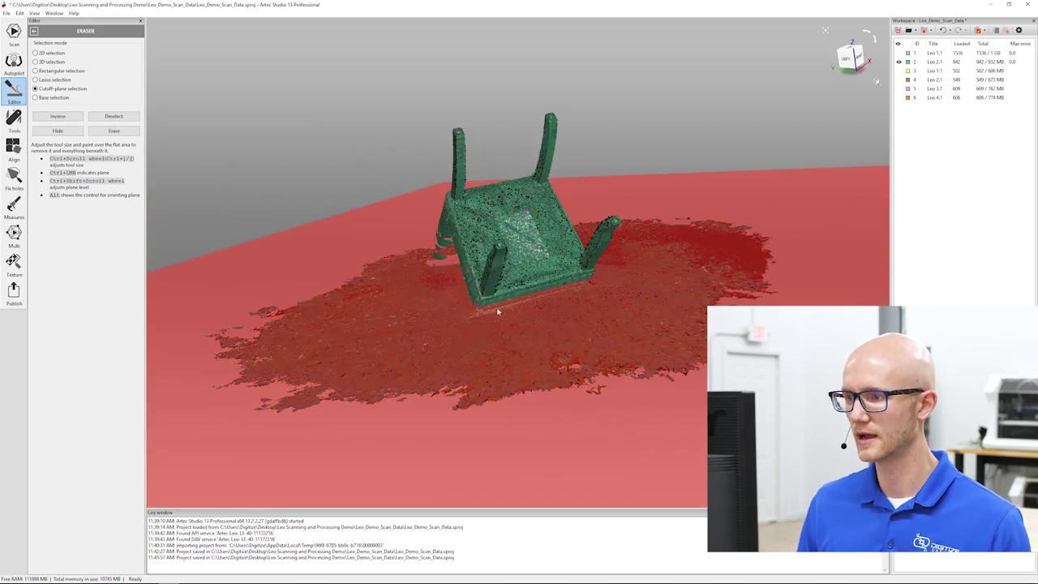
left_click_drag(518, 303, 510, 304)
scroll(510, 303, "up", 5)
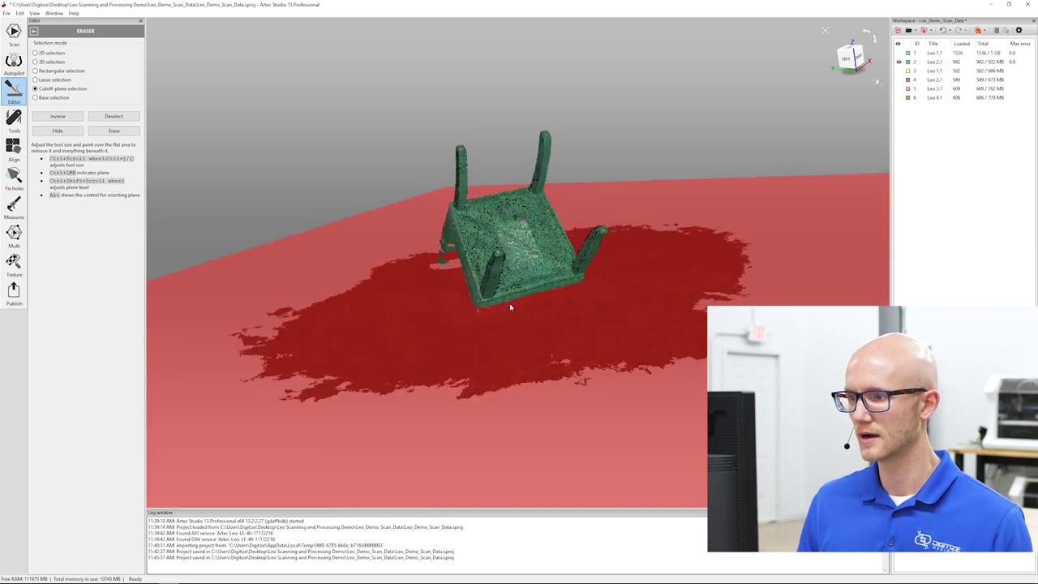
left_click_drag(489, 341, 473, 296)
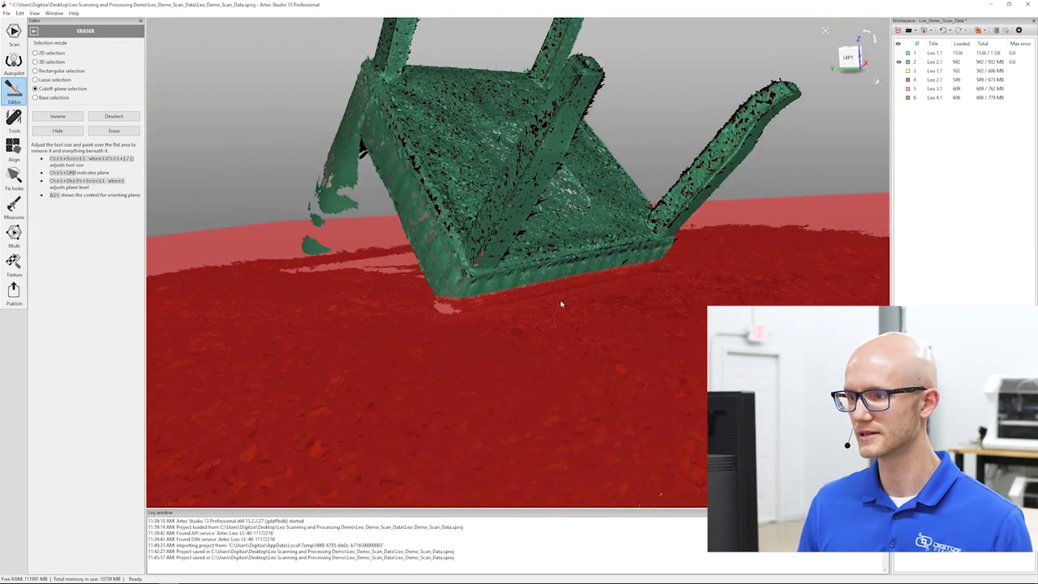
scroll(559, 316, "down", 4)
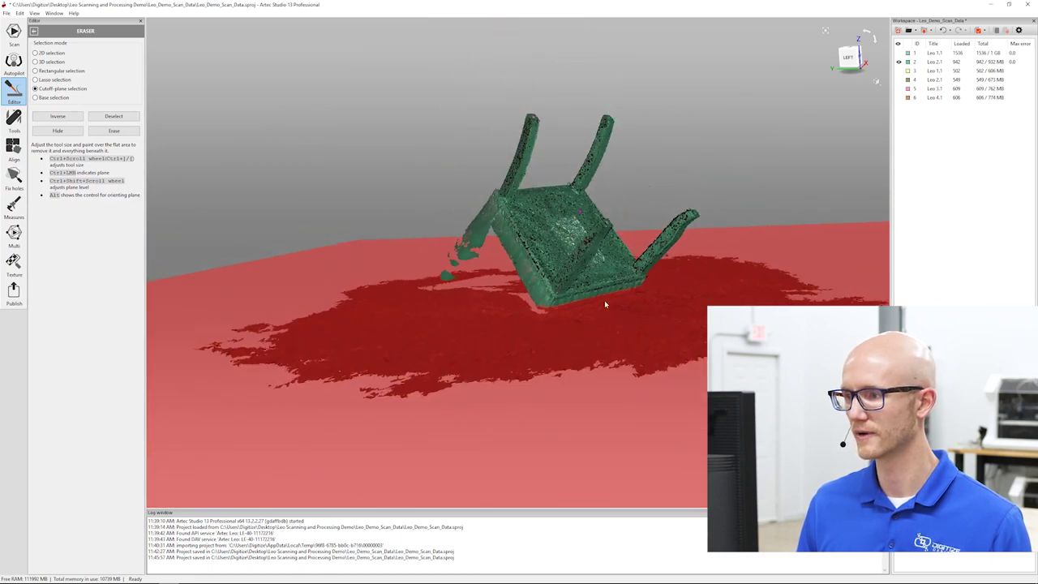
scroll(604, 300, "up", 5)
scroll(614, 326, "down", 1)
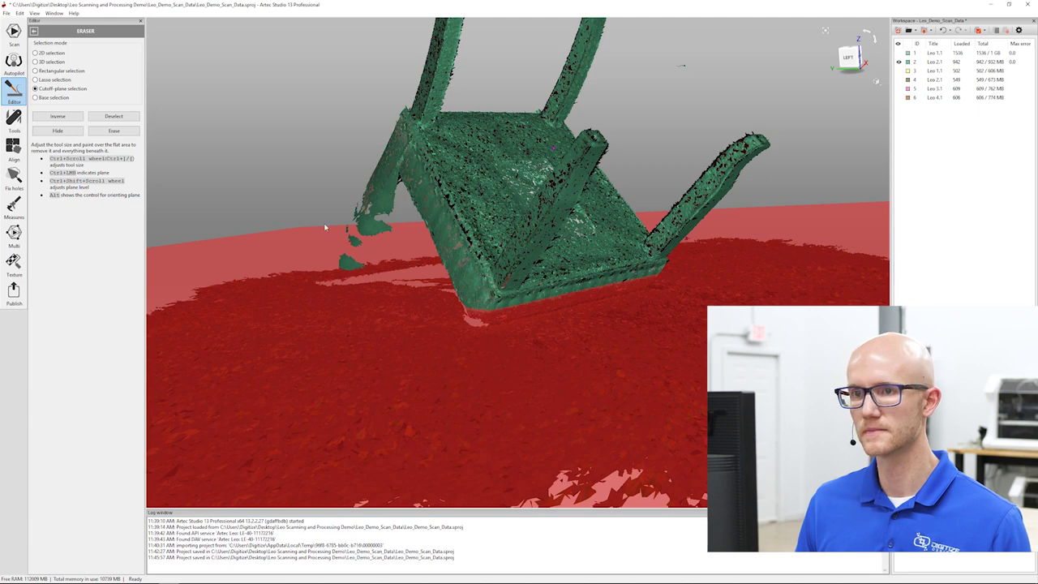
left_click_drag(502, 341, 454, 268)
left_click(114, 131)
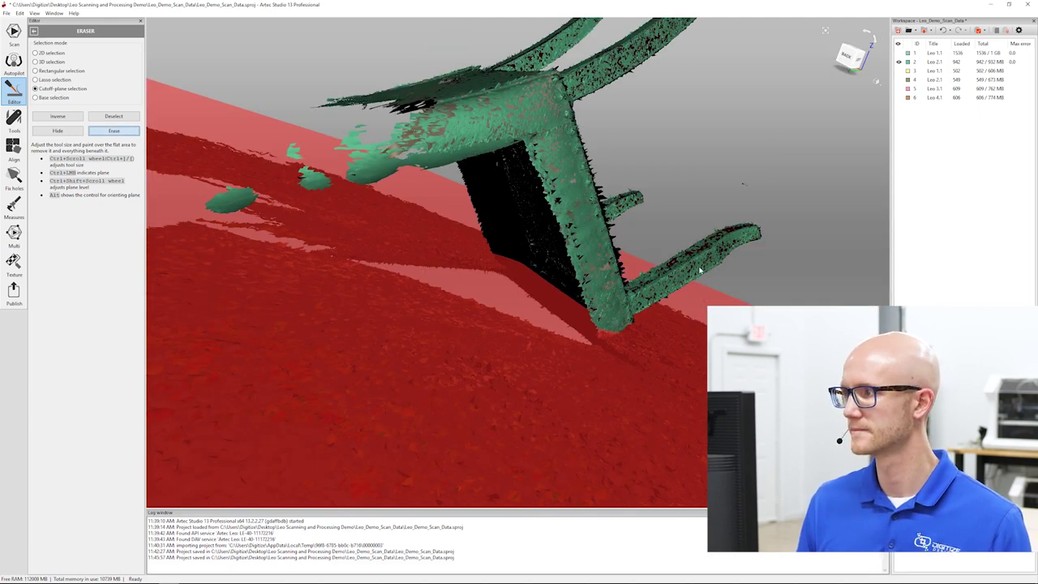
Brush the loose fragments beside the green chair with 2D selection and erase them.
scroll(702, 266, "down", 6)
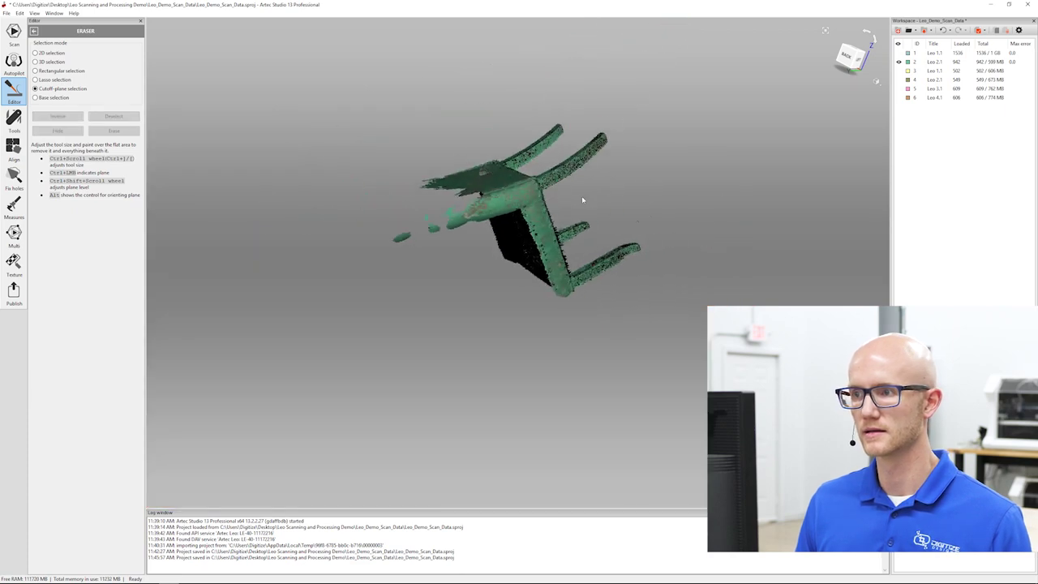
left_click(35, 53)
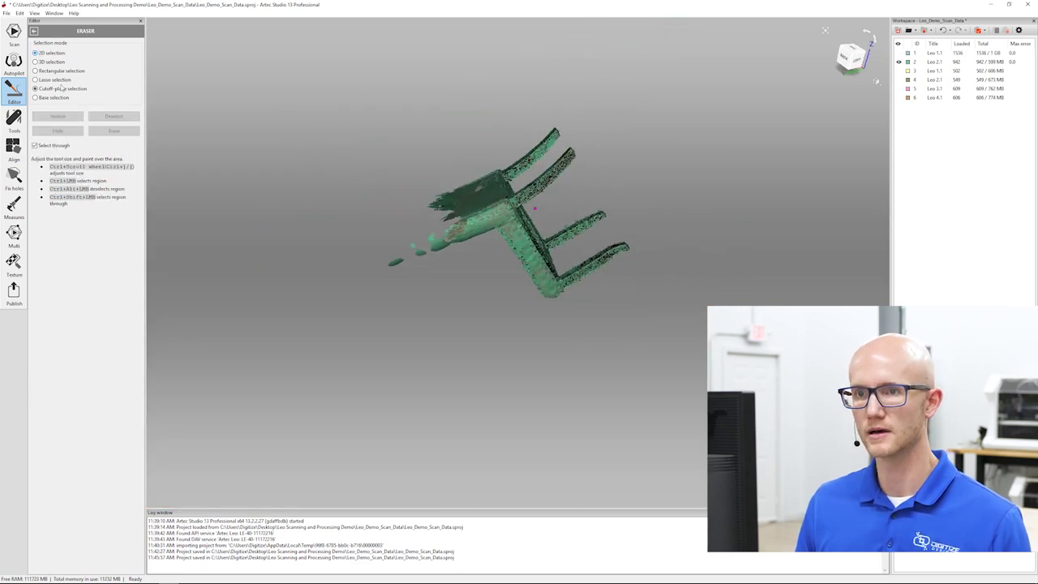
mouse_move(405, 272)
left_mouse_down()
mouse_move(468, 228)
mouse_move(436, 219)
mouse_move(444, 257)
mouse_move(402, 282)
mouse_move(414, 163)
mouse_move(382, 214)
left_mouse_up()
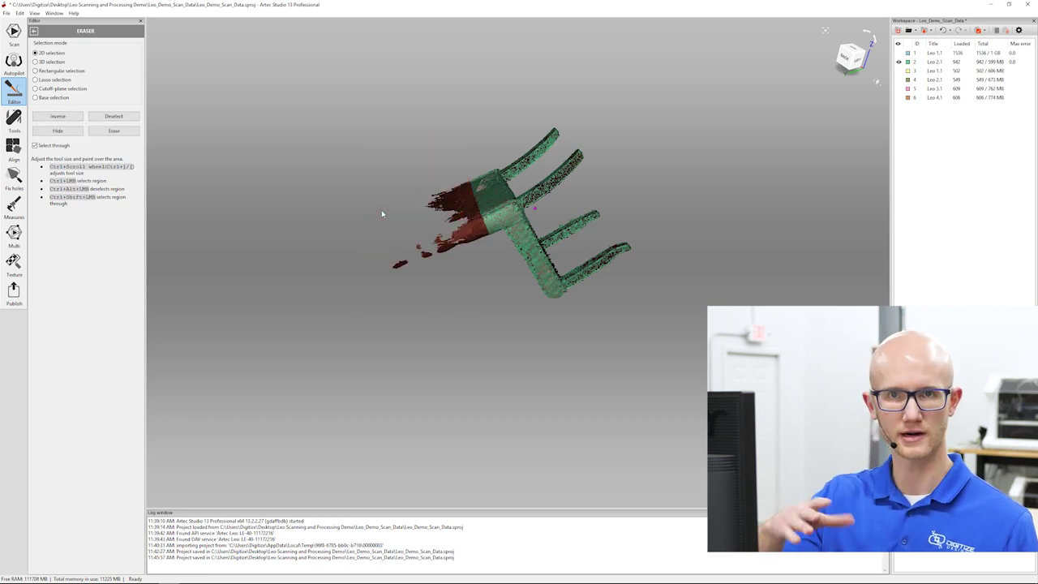
left_click(134, 131)
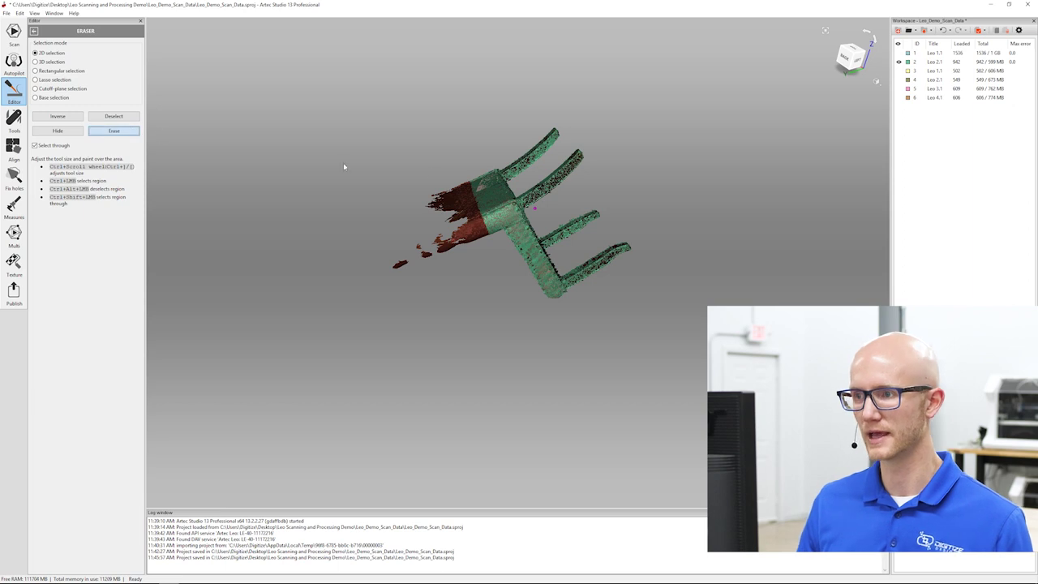
mouse_move(429, 171)
left_mouse_down()
mouse_move(460, 208)
mouse_move(378, 291)
mouse_move(546, 257)
left_mouse_up()
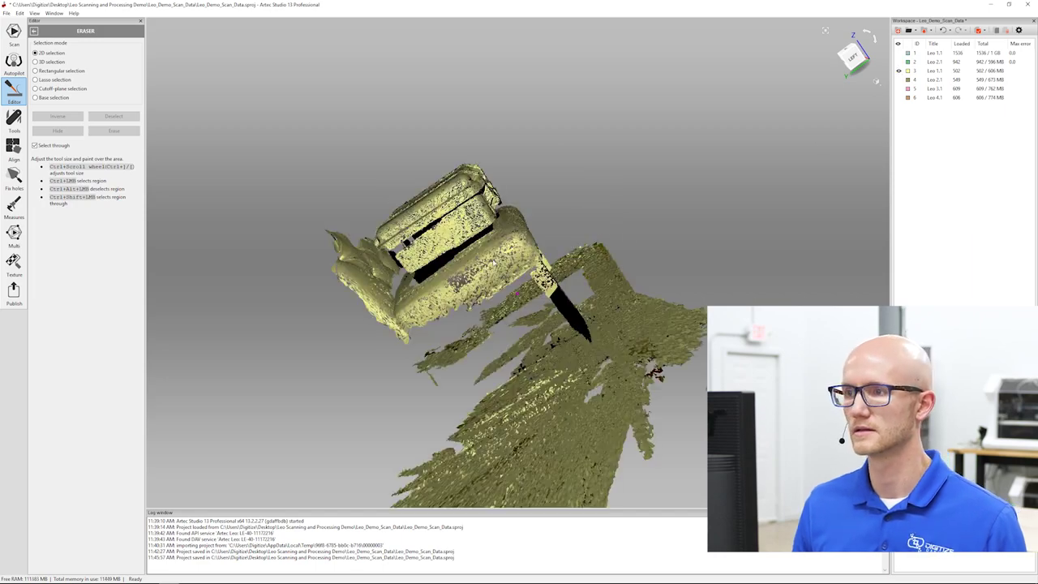
left_click_drag(495, 264, 545, 249)
Paint over the chair and floor around the Pelican case with the eraser brush and delete them.
scroll(547, 236, "down", 3)
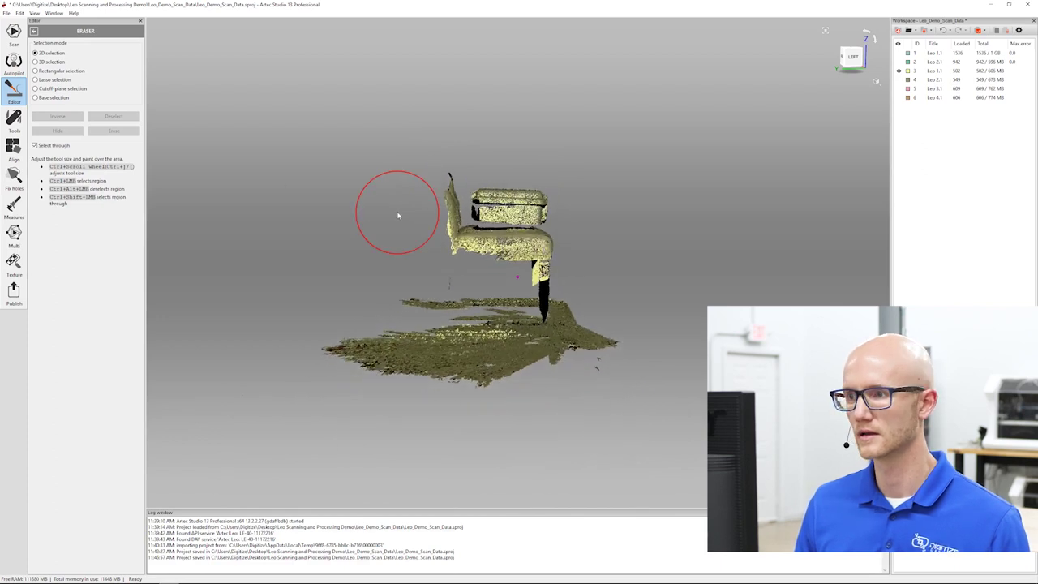
mouse_move(417, 185)
left_mouse_down("ctrl")
mouse_move(434, 258)
mouse_move(580, 281)
mouse_move(556, 327)
mouse_move(295, 322)
mouse_move(504, 369)
mouse_move(661, 358)
left_mouse_up("ctrl")
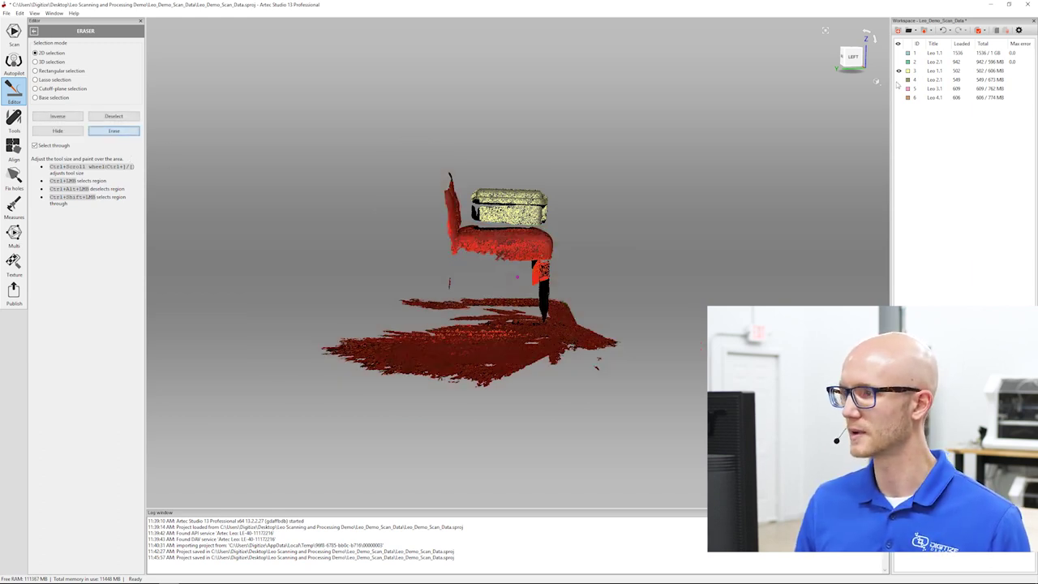
key("Delete")
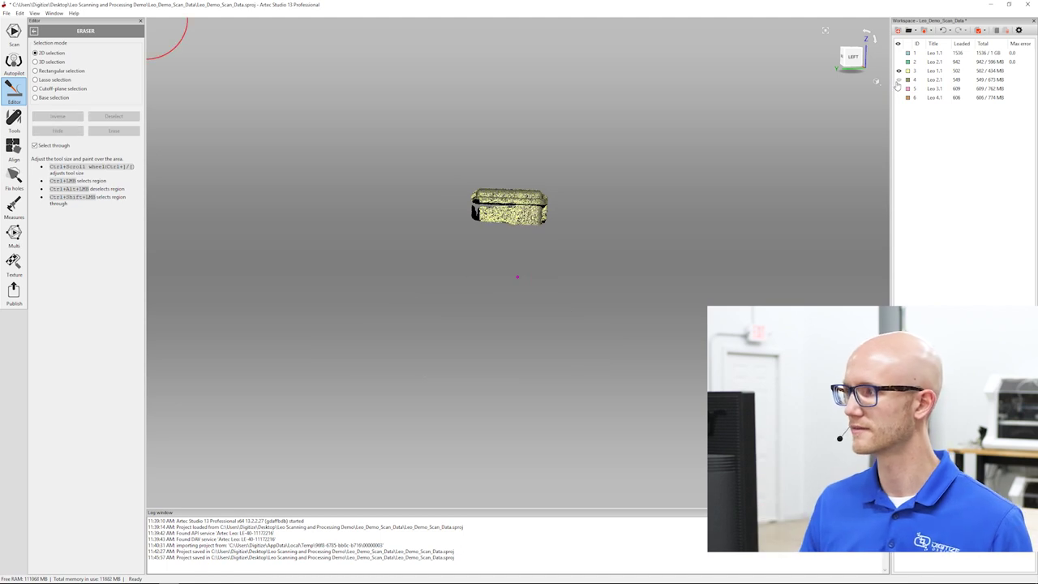
key("ctrl+z")
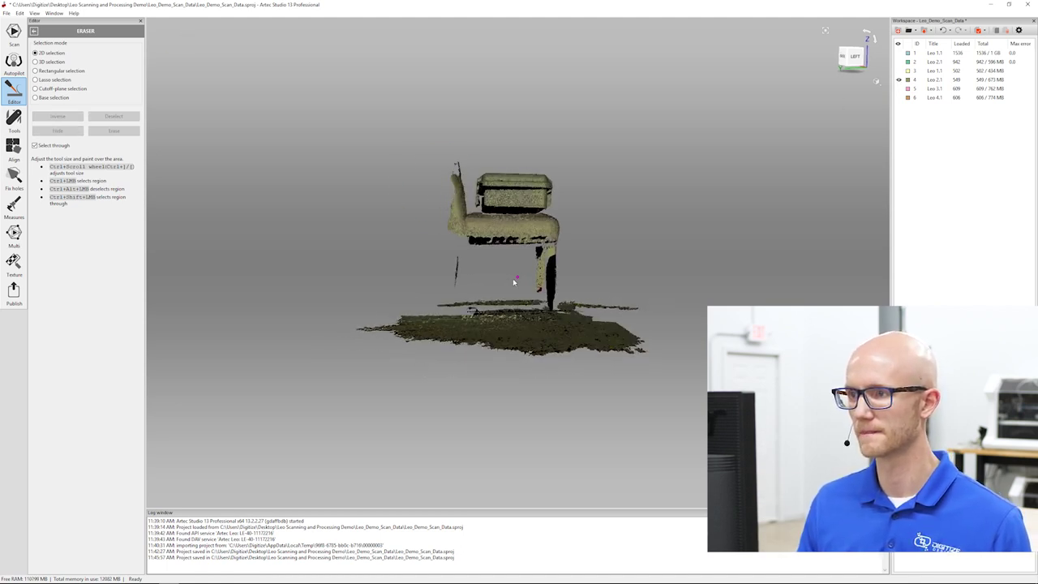
mouse_move(428, 165)
left_mouse_down("ctrl")
mouse_move(430, 247)
mouse_move(525, 252)
mouse_move(665, 340)
mouse_move(642, 364)
mouse_move(665, 361)
left_mouse_up("ctrl")
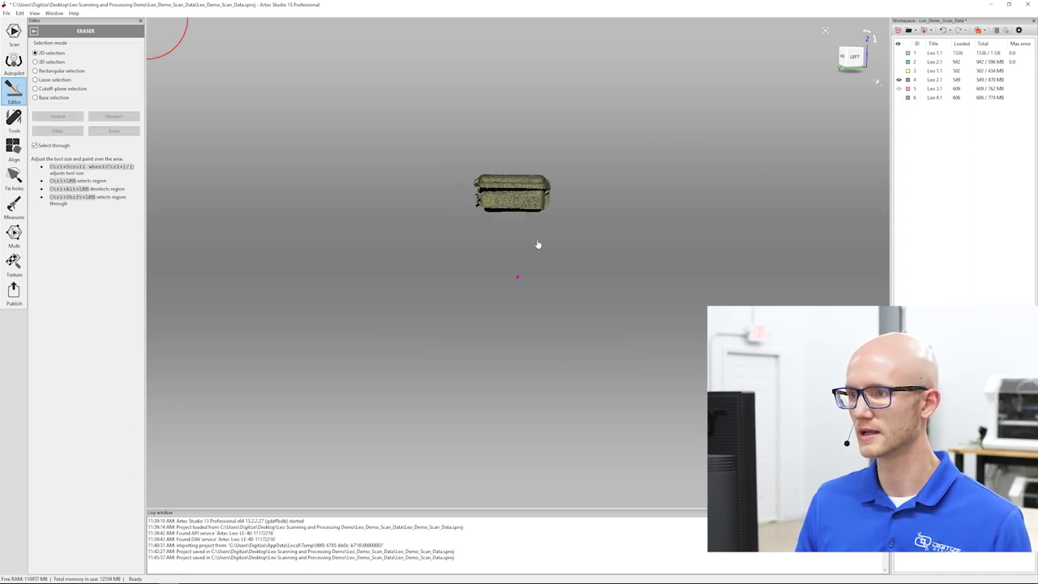
left_click(898, 88)
Brush and erase the chair and floor in scan 5 and Leo 4.1, leaving only the case.
mouse_move(424, 162)
left_mouse_down("ctrl")
mouse_move(431, 214)
mouse_move(471, 250)
mouse_move(608, 259)
mouse_move(667, 303)
mouse_move(329, 282)
mouse_move(273, 299)
mouse_move(719, 340)
mouse_move(331, 361)
left_mouse_up("ctrl")
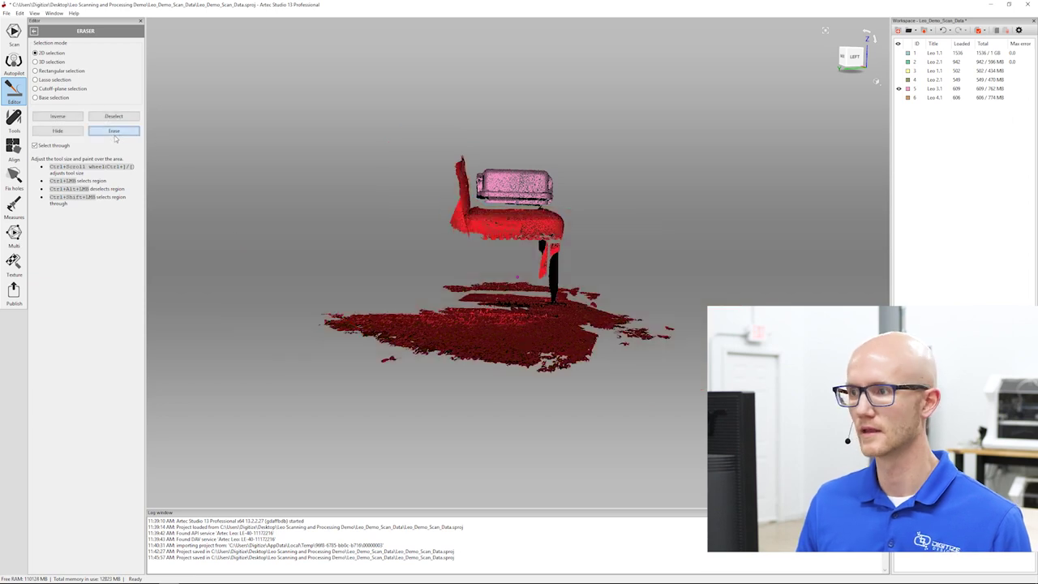
left_click(898, 98)
mouse_move(602, 276)
left_mouse_down()
mouse_move(445, 266)
mouse_move(489, 271)
mouse_move(480, 282)
mouse_move(419, 224)
mouse_move(410, 190)
mouse_move(412, 307)
mouse_move(383, 347)
mouse_move(696, 355)
left_mouse_up()
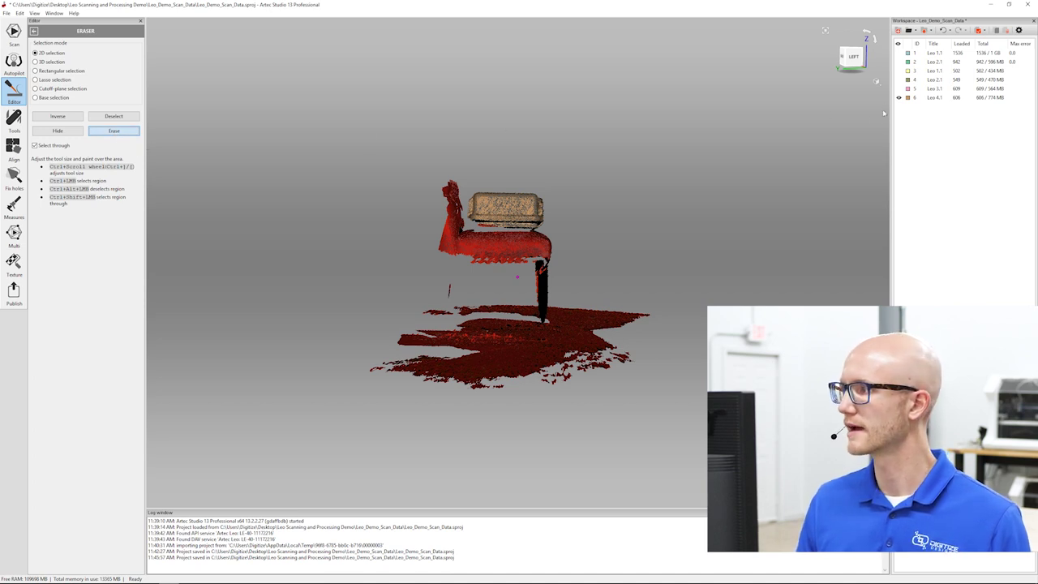
left_click(113, 130)
Close the Editor, hide the case scan, and show only chair scans Leo 1.1 and Leo 2.1.
left_click(141, 22)
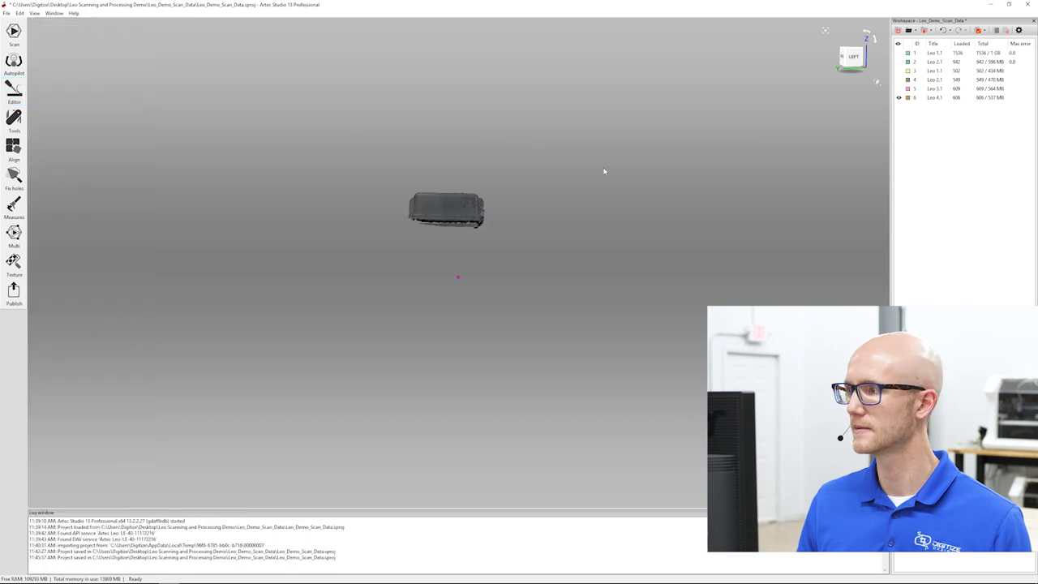
left_click(898, 97)
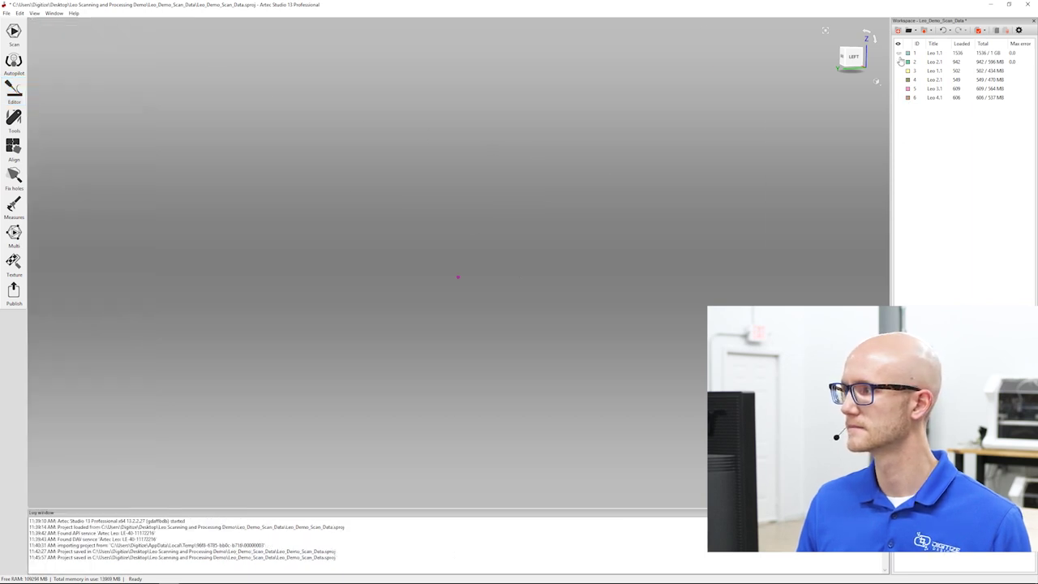
left_click(898, 53)
left_click_drag(622, 189, 748, 126)
left_click(898, 62)
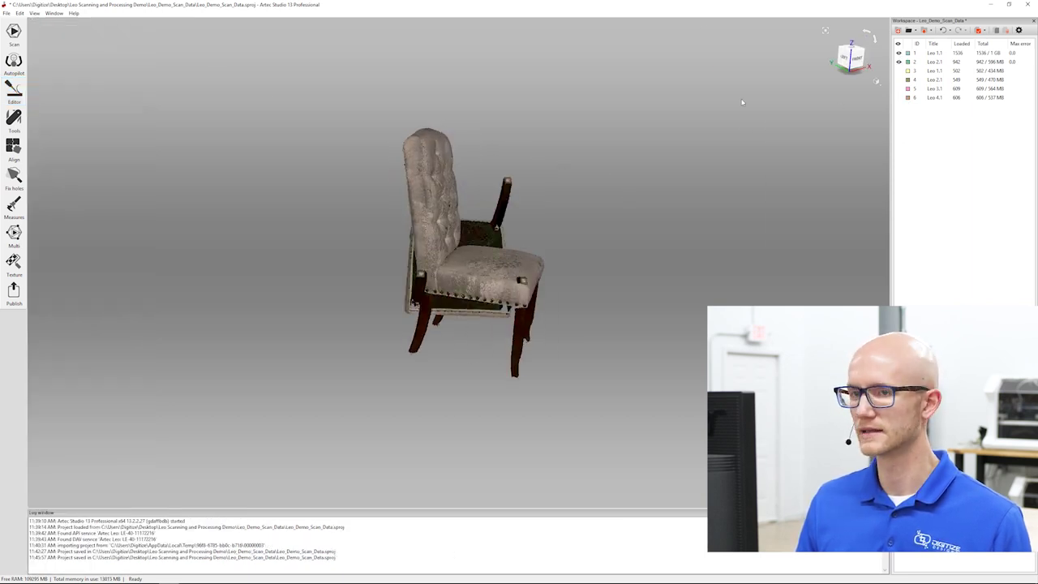
left_click_drag(454, 154, 73, 158)
In Align, set the Color mode so each scan displays in its own color.
left_click(13, 149)
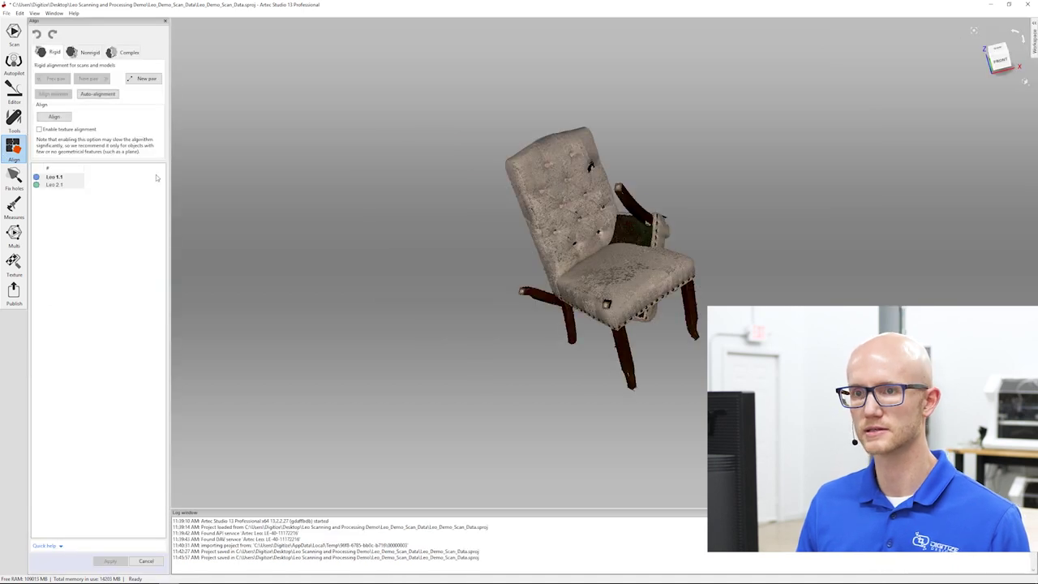
left_click_drag(438, 308, 505, 306)
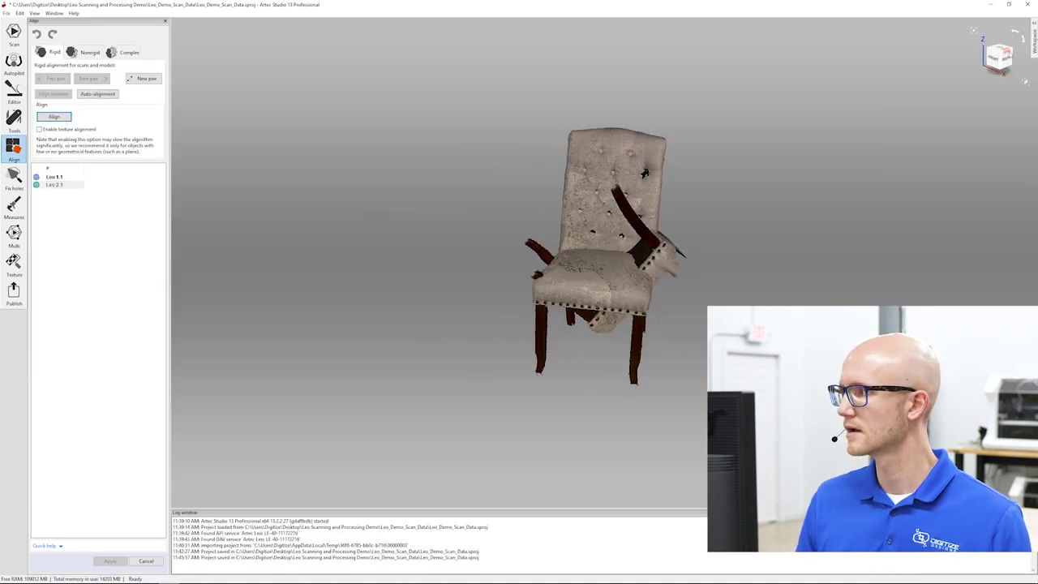
left_click(1025, 82)
left_click(998, 124)
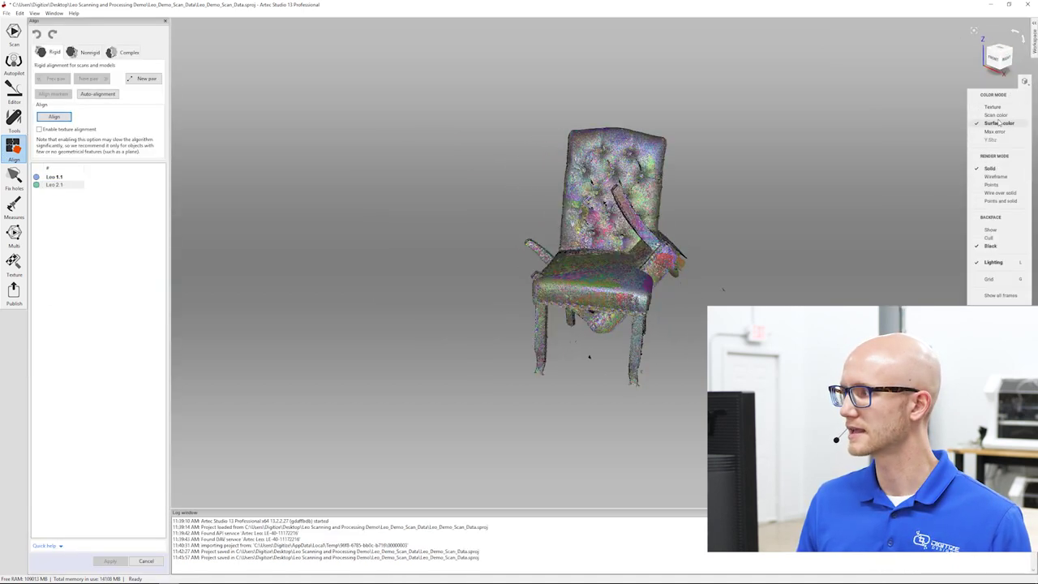
left_click(995, 115)
left_click_drag(571, 212, 490, 271)
Place three matching point pairs on the green and blue chairs and align them.
left_click(487, 262)
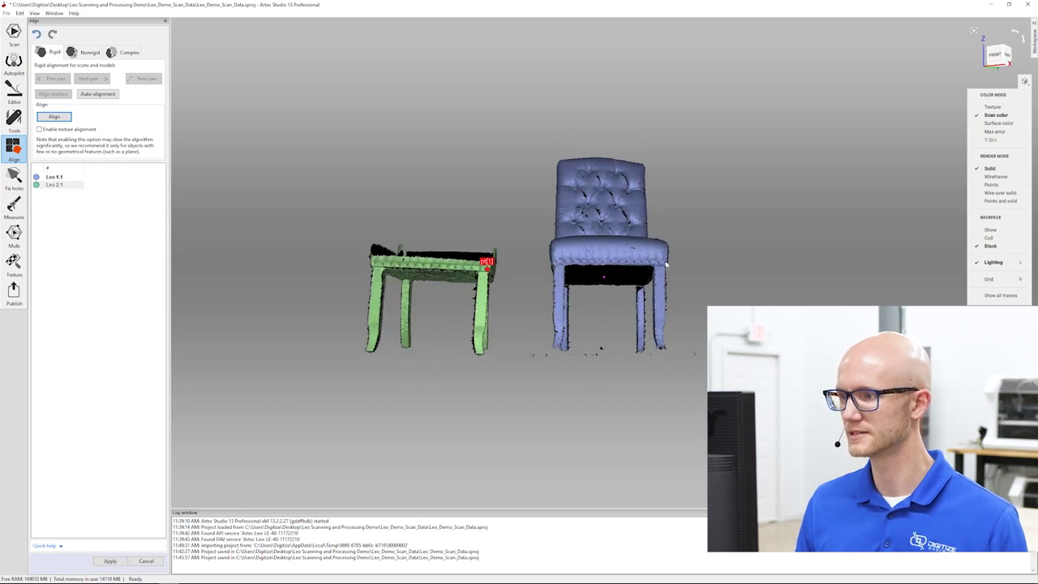
left_click(663, 254)
left_click(371, 254)
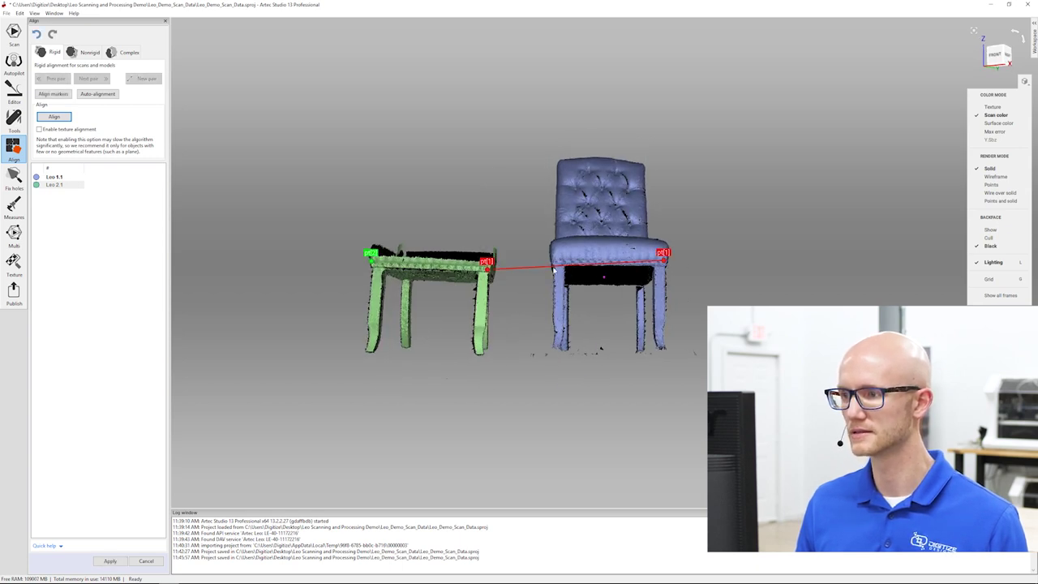
left_click(557, 265)
left_click_drag(489, 225, 645, 293)
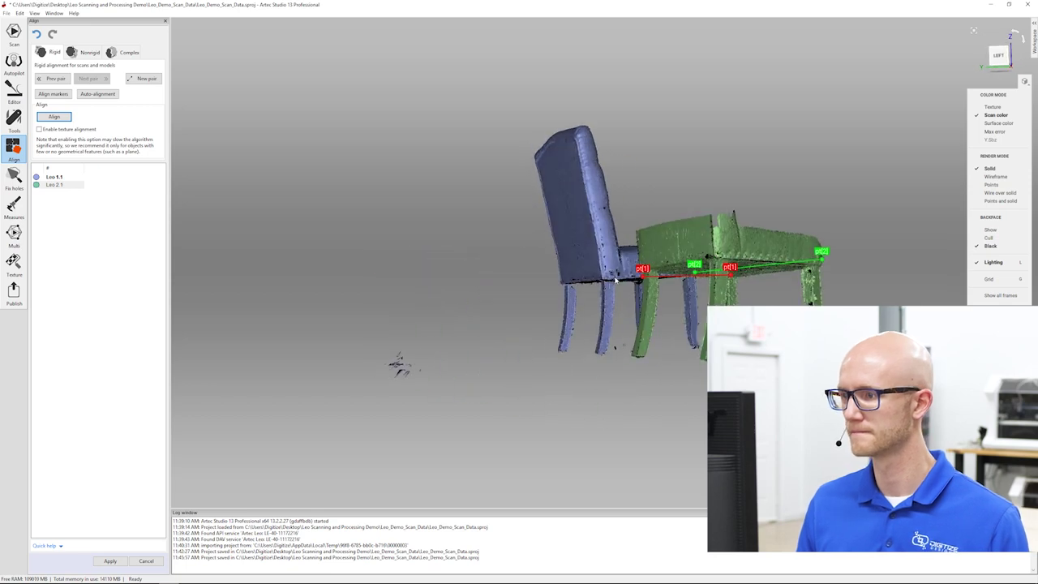
left_click(644, 294)
left_click(722, 266)
mouse_move(722, 266)
left_mouse_down()
mouse_move(660, 196)
mouse_move(655, 232)
mouse_move(633, 244)
left_mouse_up()
left_click(53, 117)
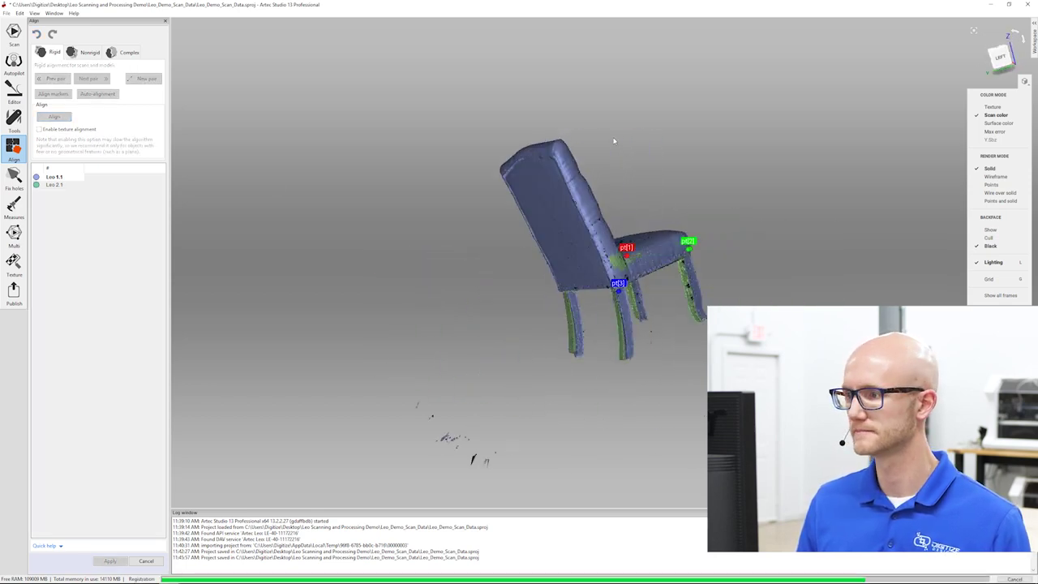
left_click_drag(776, 226, 498, 308)
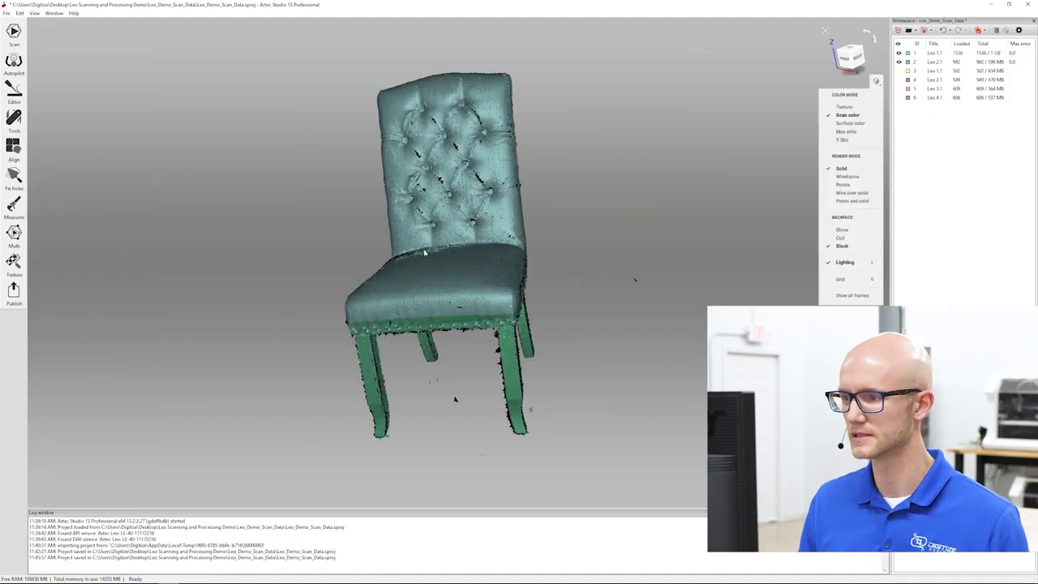
left_click_drag(425, 247, 480, 242)
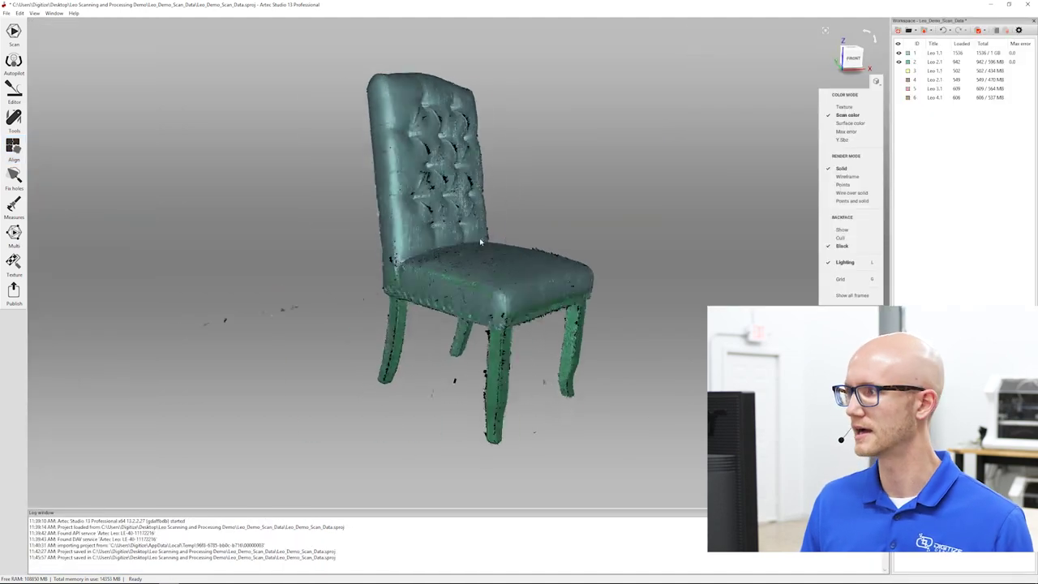
Switch the view from the chairs to the four Pelican case scans.
left_click(898, 71)
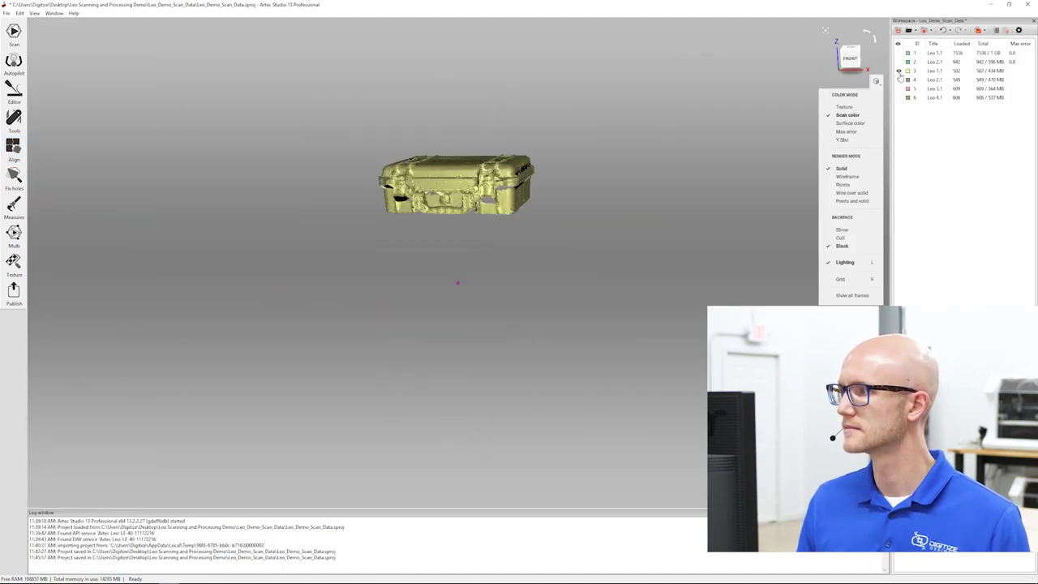
left_click(898, 80)
left_click(898, 88)
left_click(898, 97)
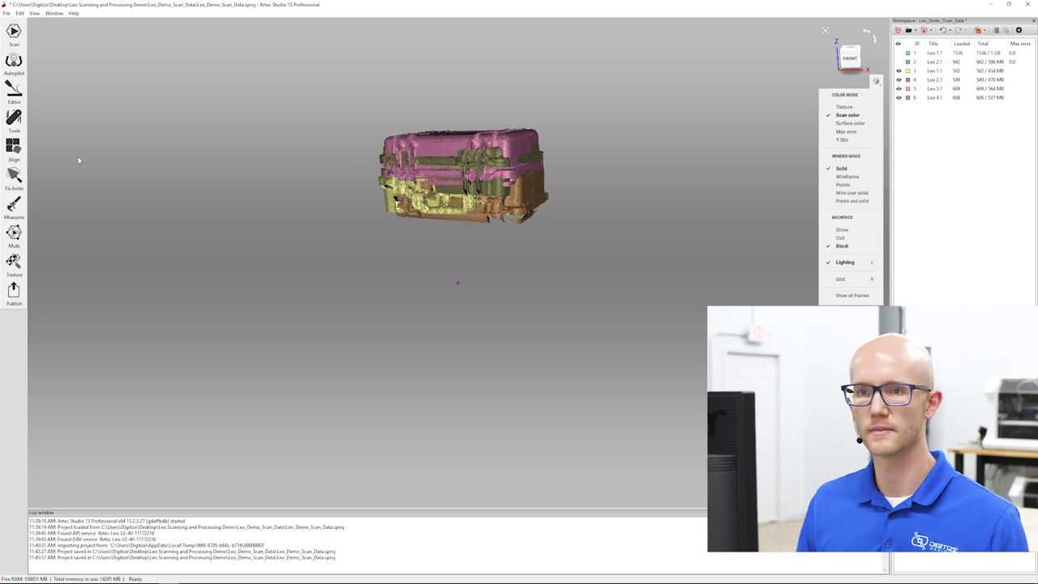
Align the second case scan onto the first with matched point pairs, then select Leo 3.1.
left_click(13, 146)
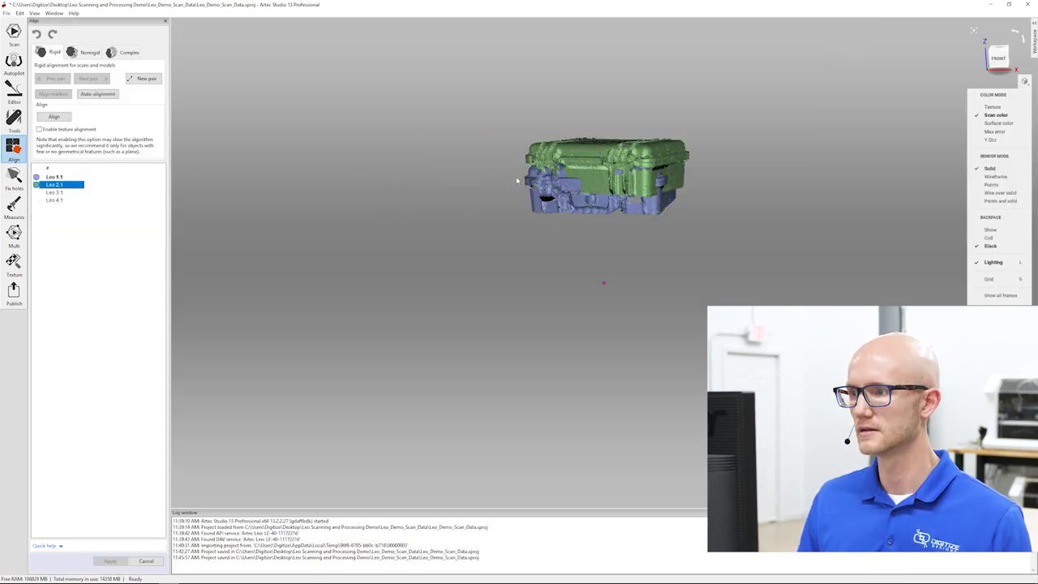
left_click_drag(517, 180, 505, 243)
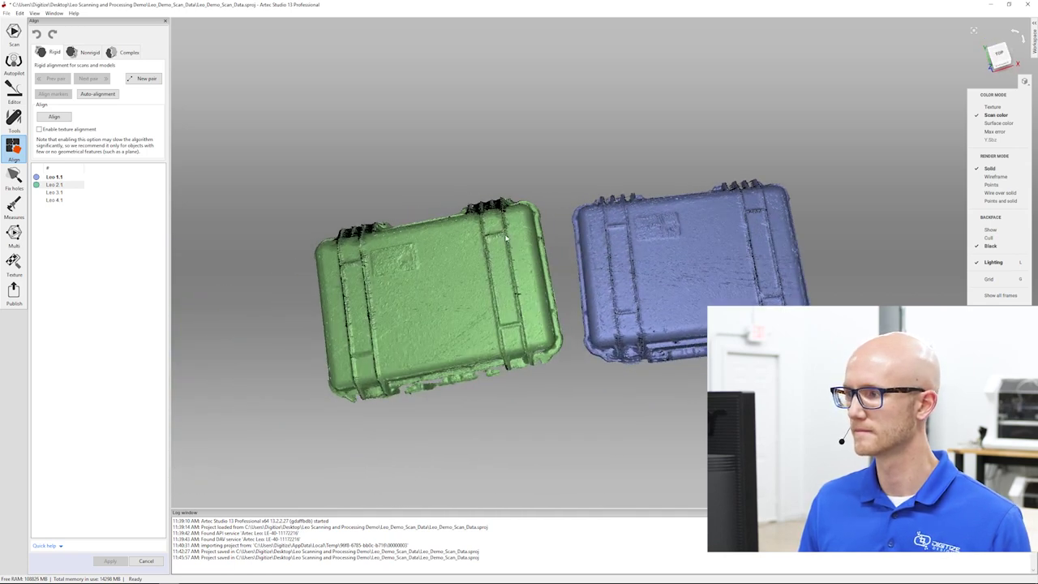
left_click(507, 233)
left_click(762, 209)
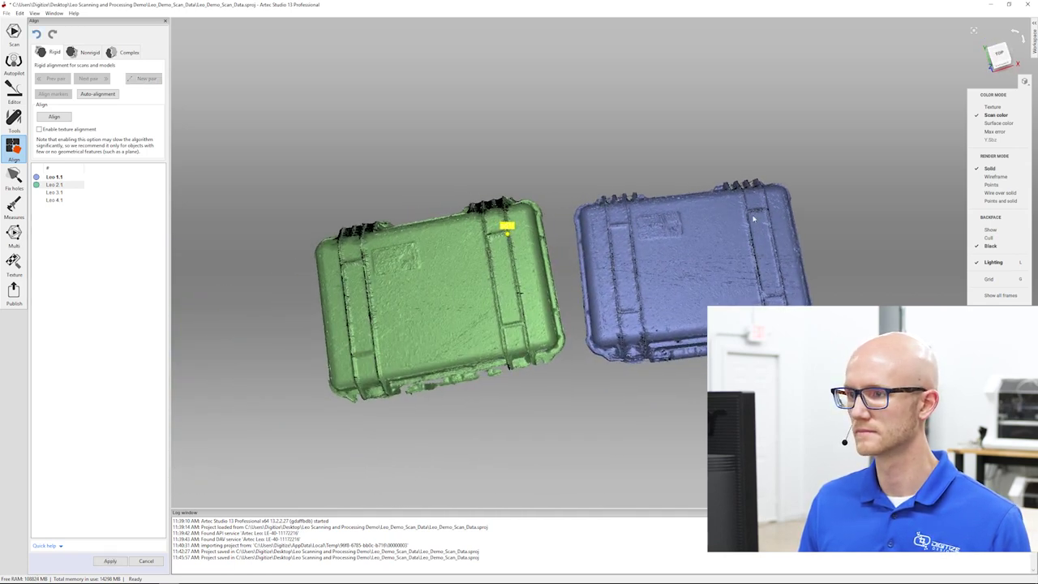
left_click(342, 376)
left_click_drag(606, 333, 582, 227)
left_click(574, 255)
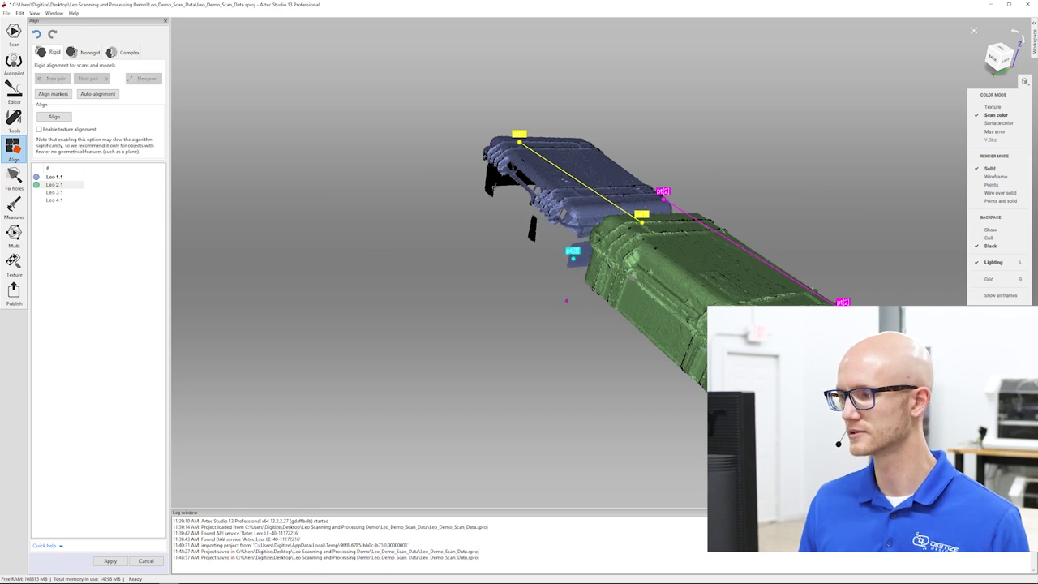
left_click(54, 116)
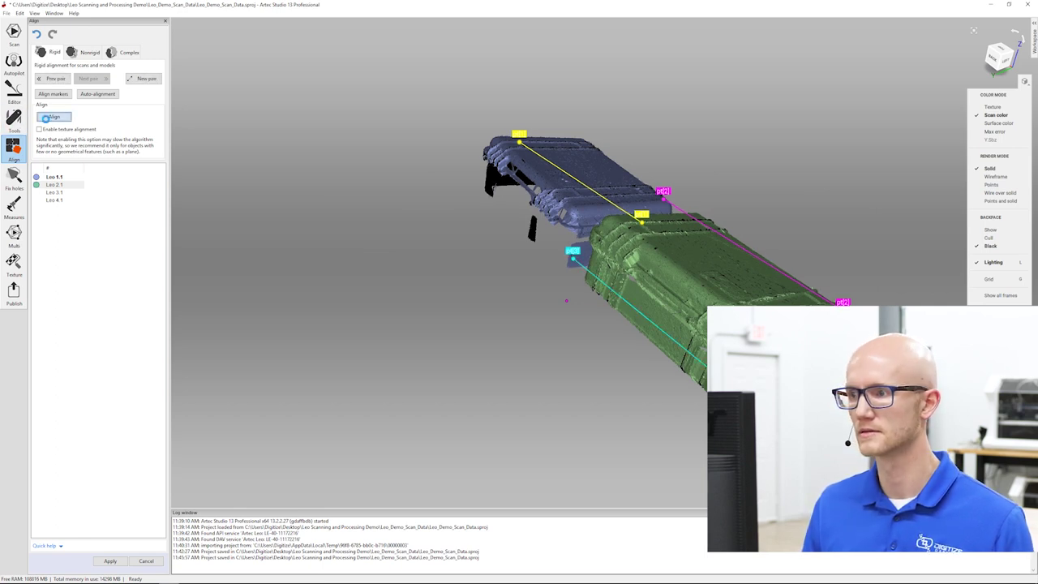
left_click_drag(724, 264, 217, 213)
left_click(36, 193)
left_click_drag(519, 292, 529, 222)
Align Leo 3.1 onto the merged case using three matching point pairs.
left_click(506, 178)
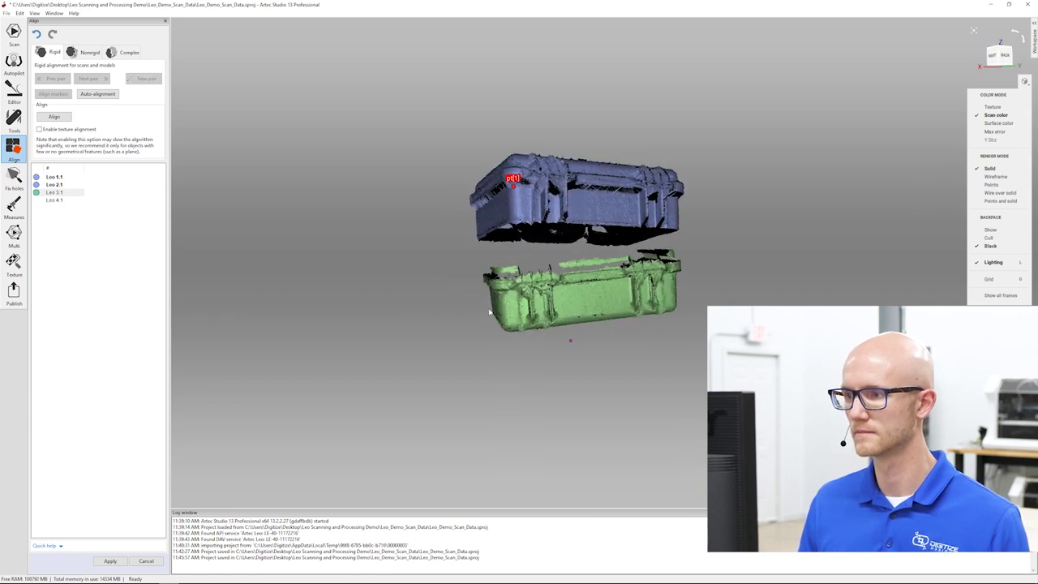
left_click(510, 286)
left_click(648, 216)
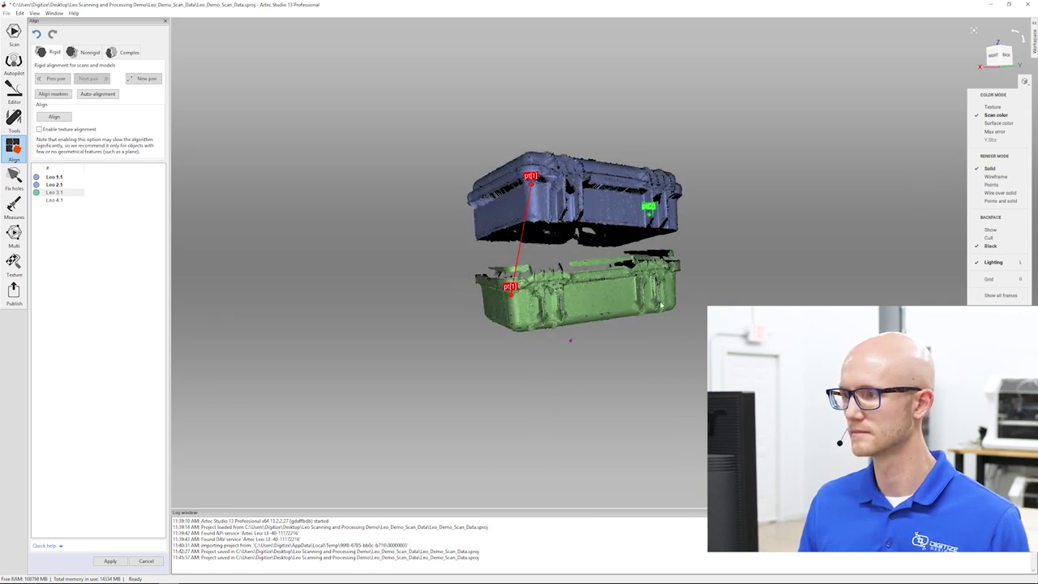
left_click(642, 294)
left_click_drag(751, 176, 600, 209)
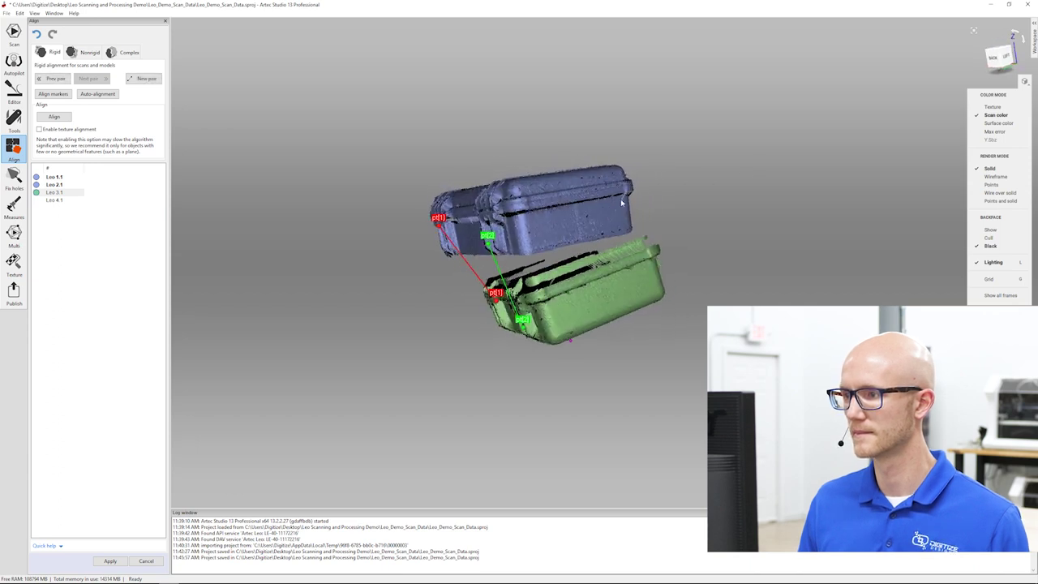
left_click(621, 197)
left_click(648, 264)
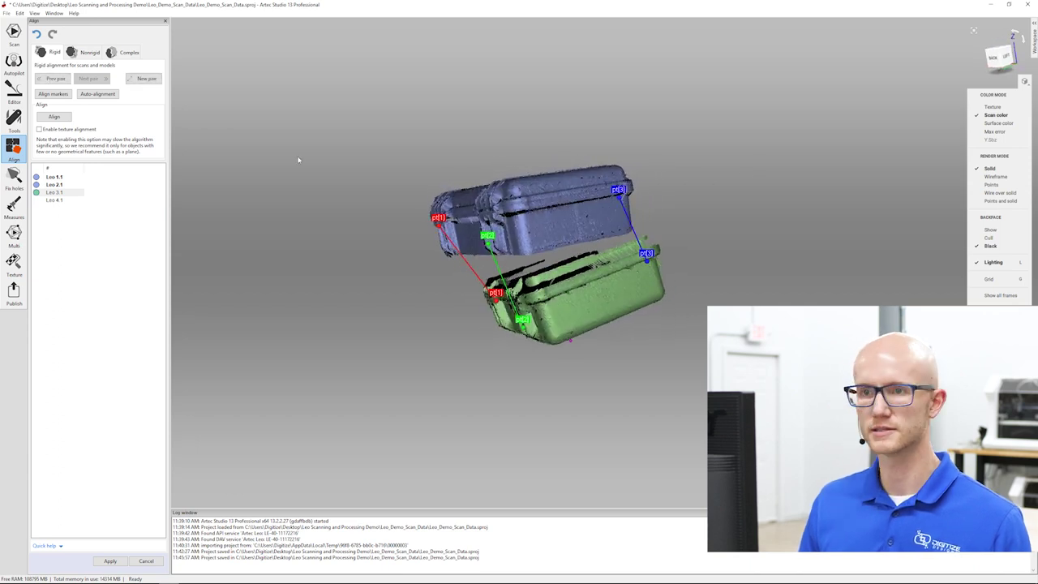
left_click(53, 116)
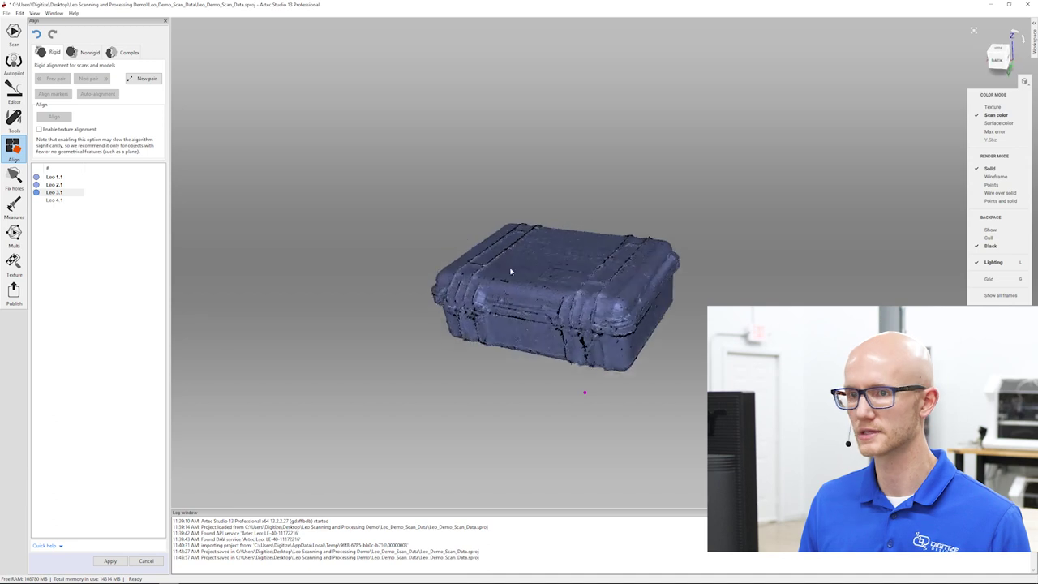
Align Leo 4.1 with three more point pairs and apply the alignment.
left_click_drag(437, 270, 447, 320)
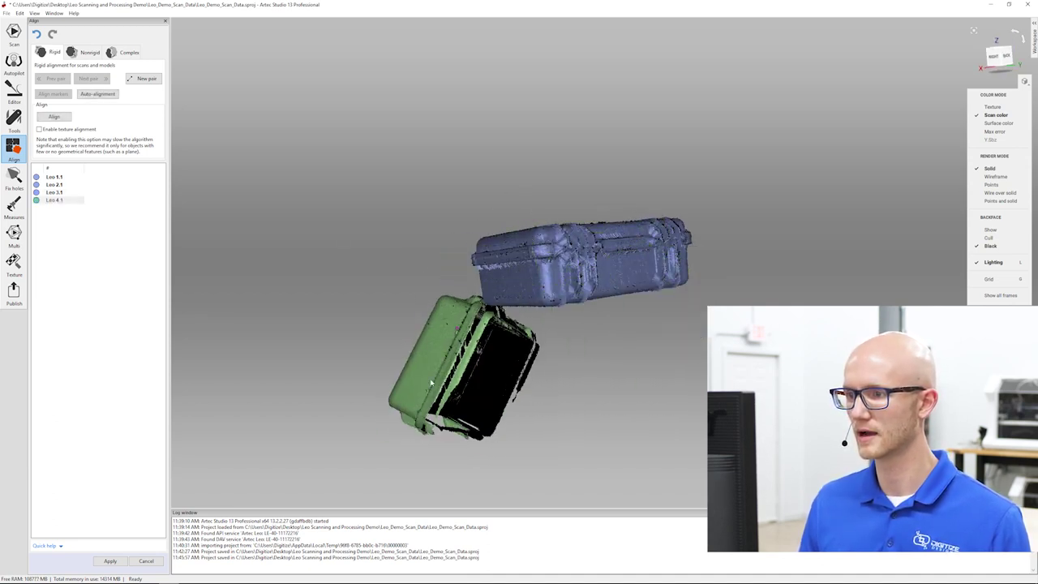
left_click_drag(431, 383, 411, 225)
left_click(389, 197)
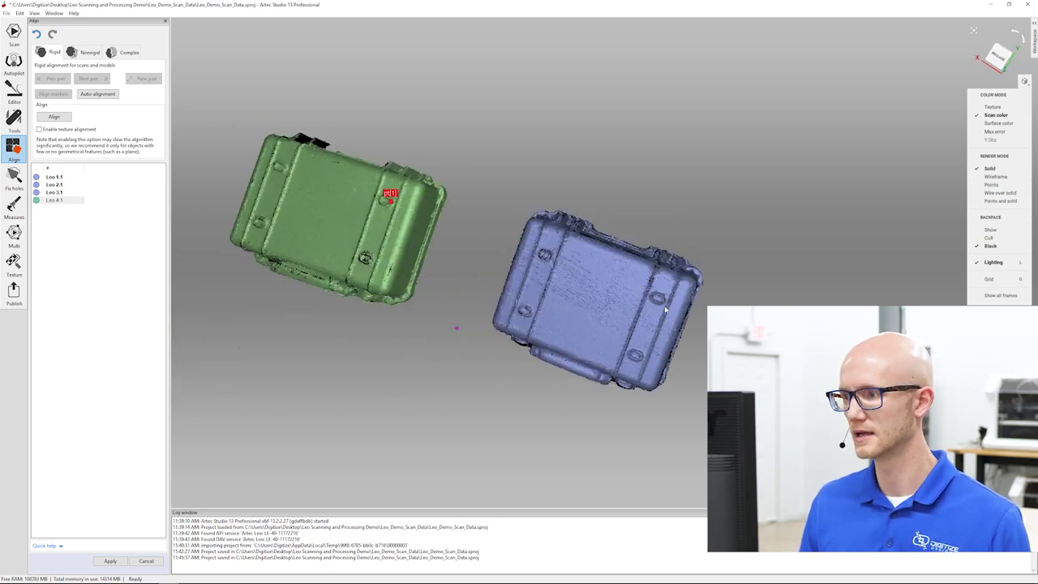
mouse_move(664, 308)
left_mouse_down()
mouse_move(470, 229)
mouse_move(461, 248)
mouse_move(475, 216)
mouse_move(647, 290)
mouse_move(451, 225)
mouse_move(322, 290)
left_mouse_up()
left_click(663, 307)
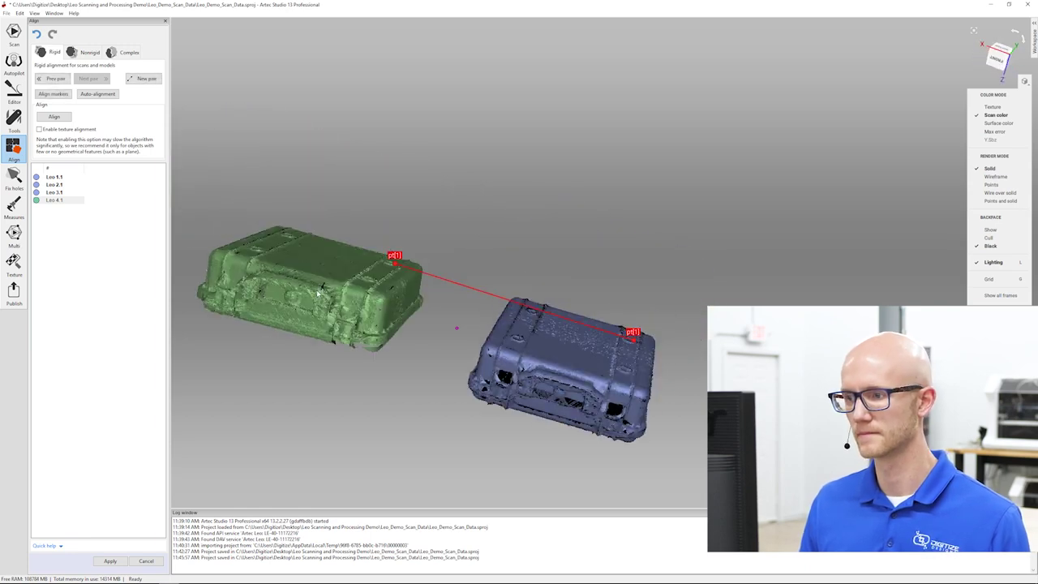
left_click(319, 292)
left_click(597, 383)
mouse_move(597, 383)
left_mouse_down()
mouse_move(622, 274)
mouse_move(454, 275)
left_mouse_up()
left_click(431, 287)
left_click(642, 300)
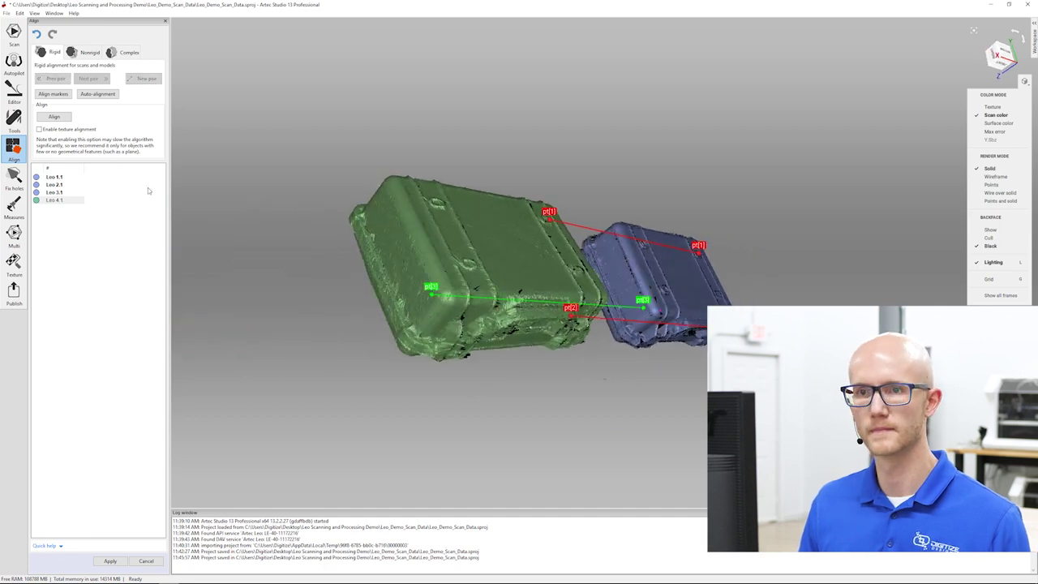
left_click(52, 94)
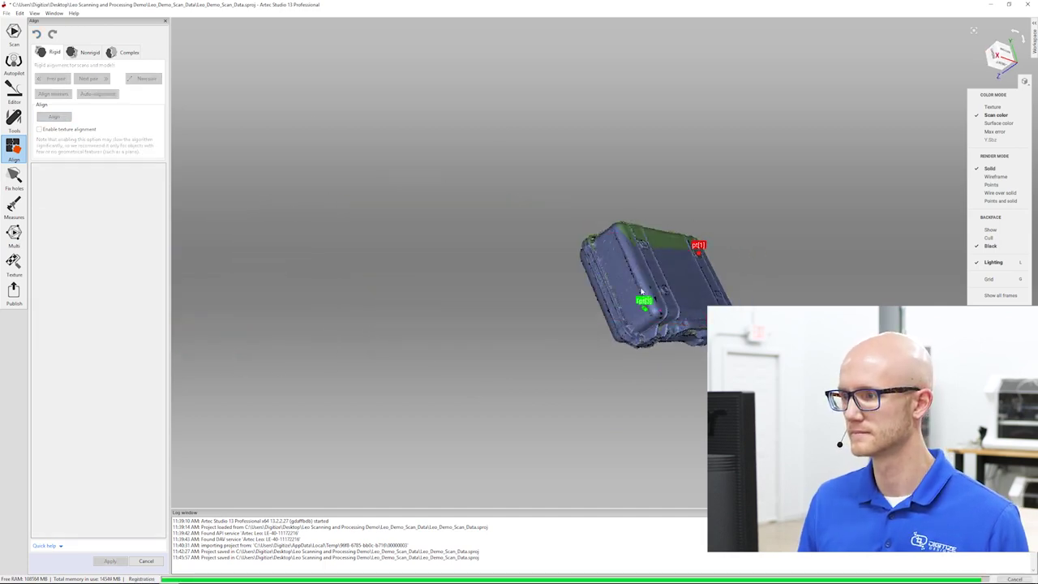
mouse_move(529, 341)
left_mouse_down()
mouse_move(689, 192)
mouse_move(595, 308)
mouse_move(588, 304)
mouse_move(600, 320)
mouse_move(583, 349)
mouse_move(733, 120)
mouse_move(637, 287)
mouse_move(563, 301)
mouse_move(526, 324)
left_mouse_up()
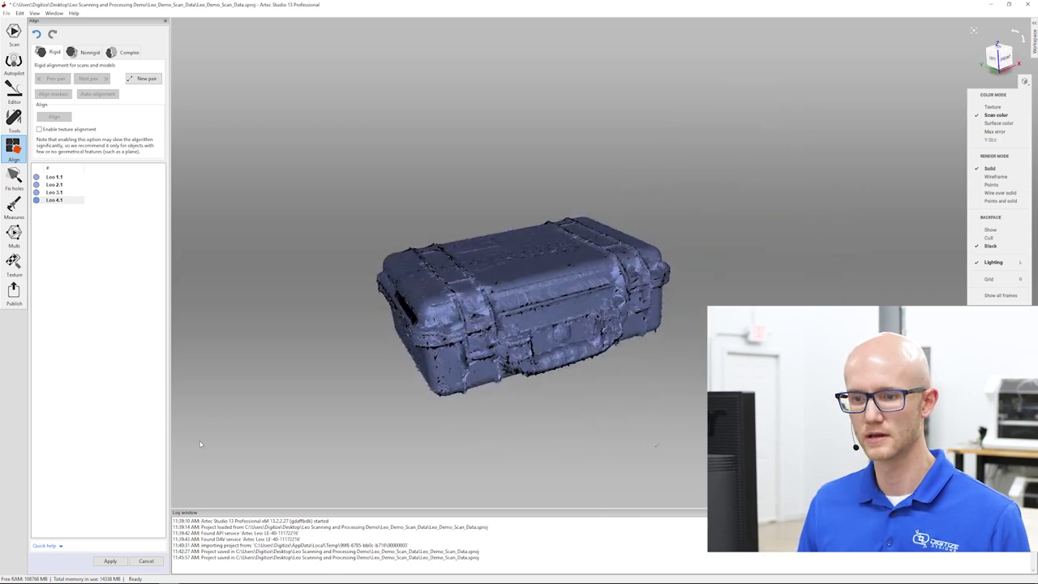
left_click(112, 561)
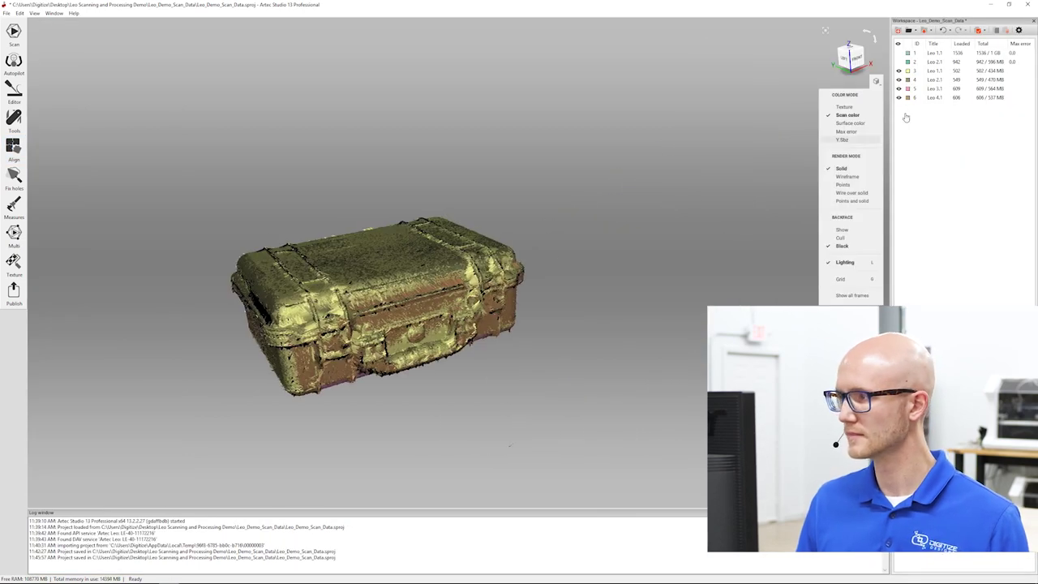
Make only the two chair scans visible and apply Global registration to them.
left_click(899, 61)
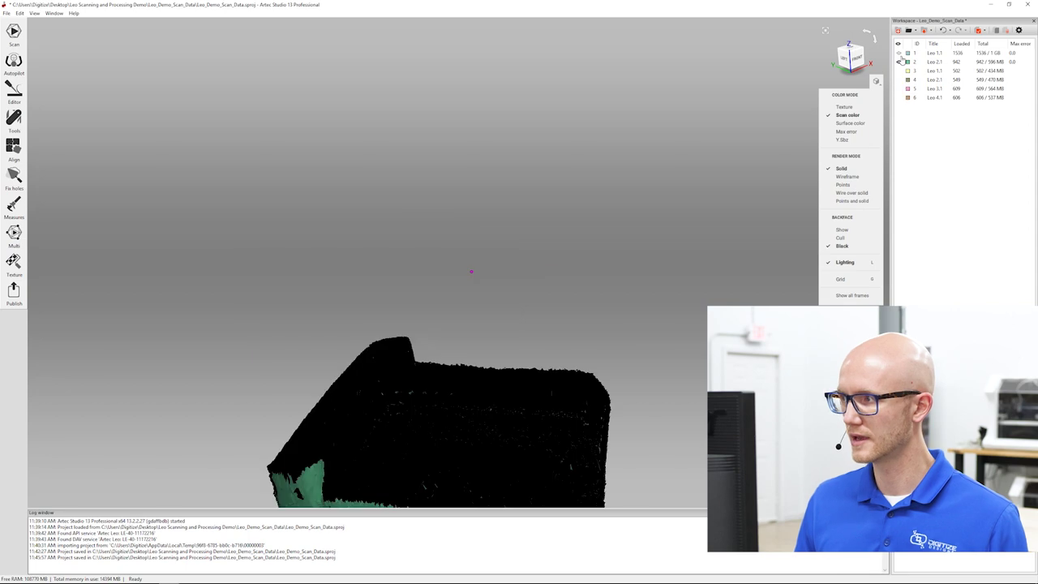
left_click_drag(578, 202, 349, 215)
left_click(14, 118)
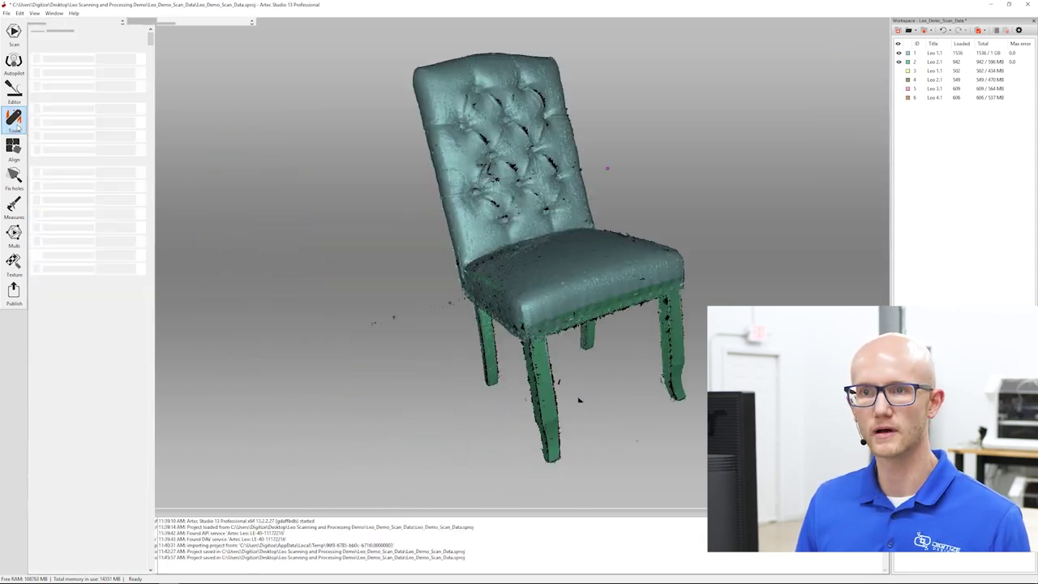
left_click(121, 86)
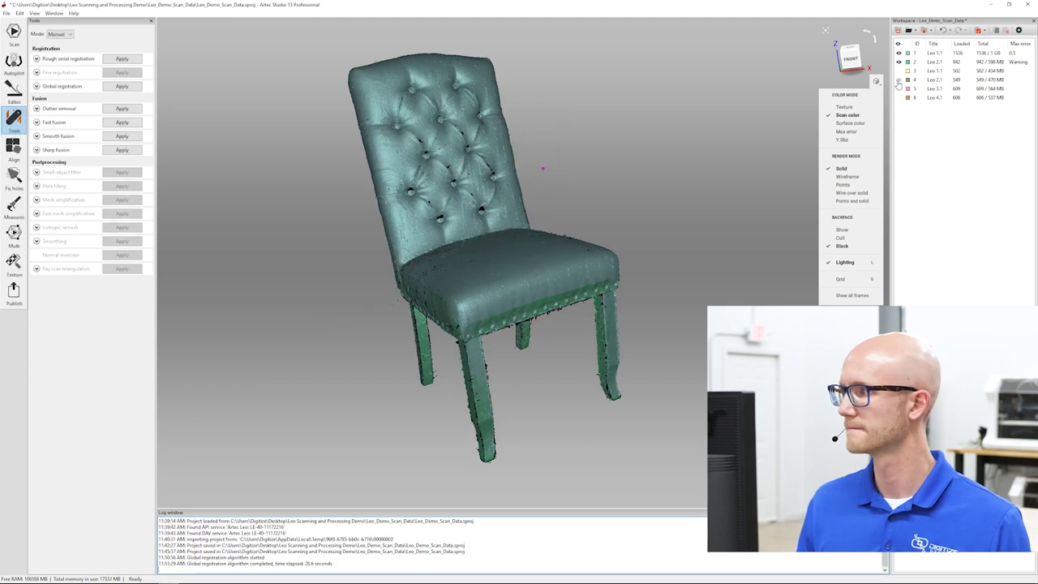
Hide the chair, show case scans Leo 1.1–4.1, and apply Global registration to them.
left_click(898, 79)
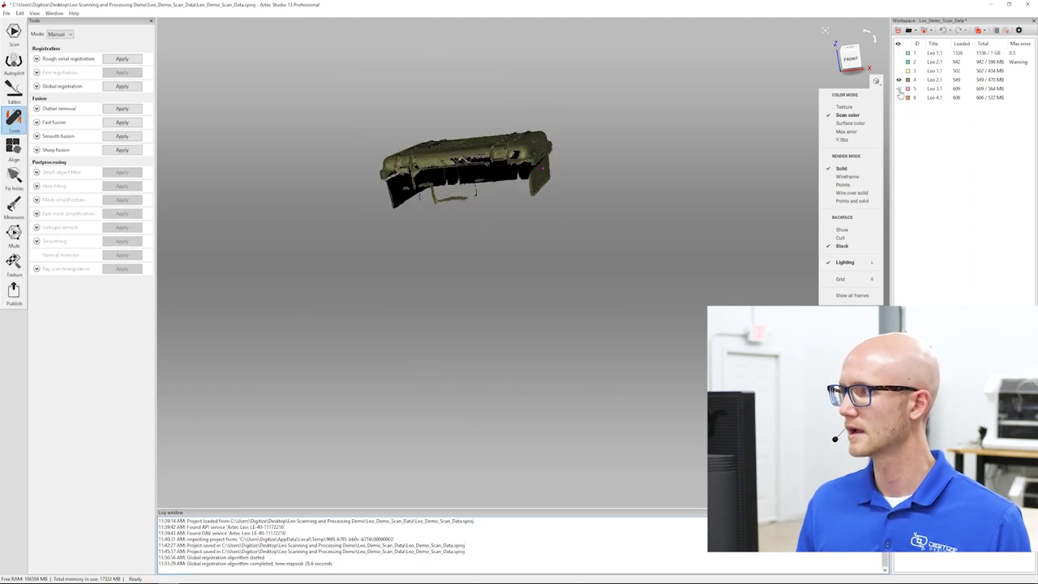
left_click(898, 88)
left_click(898, 98)
left_click(898, 70)
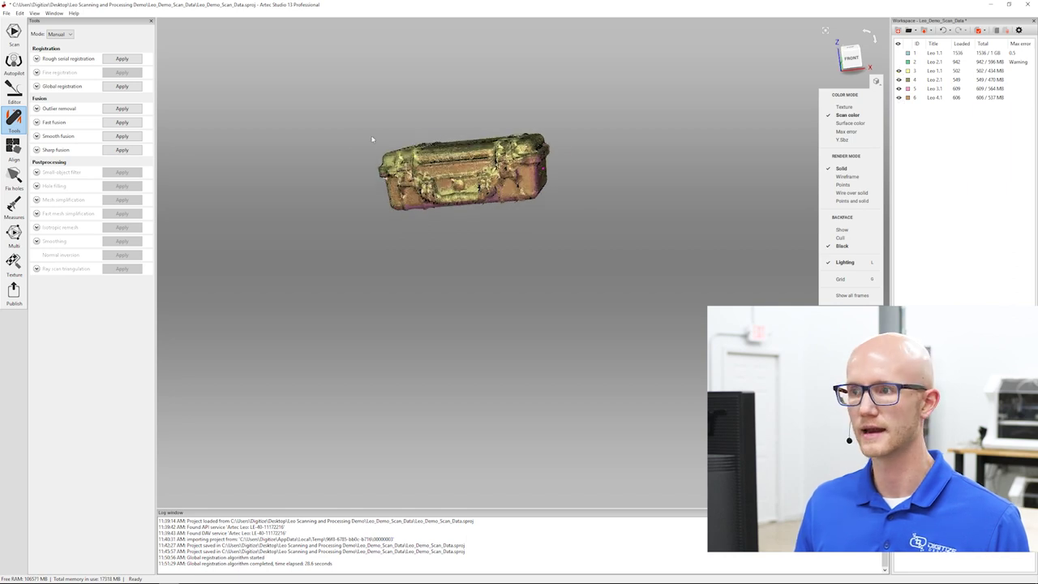
left_click_drag(372, 139, 574, 405)
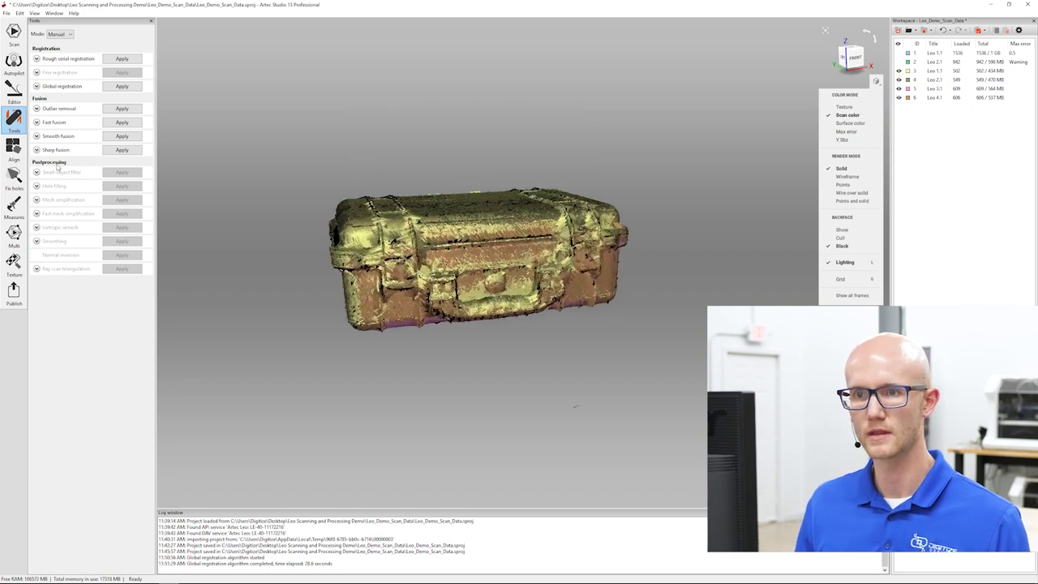
left_click(111, 88)
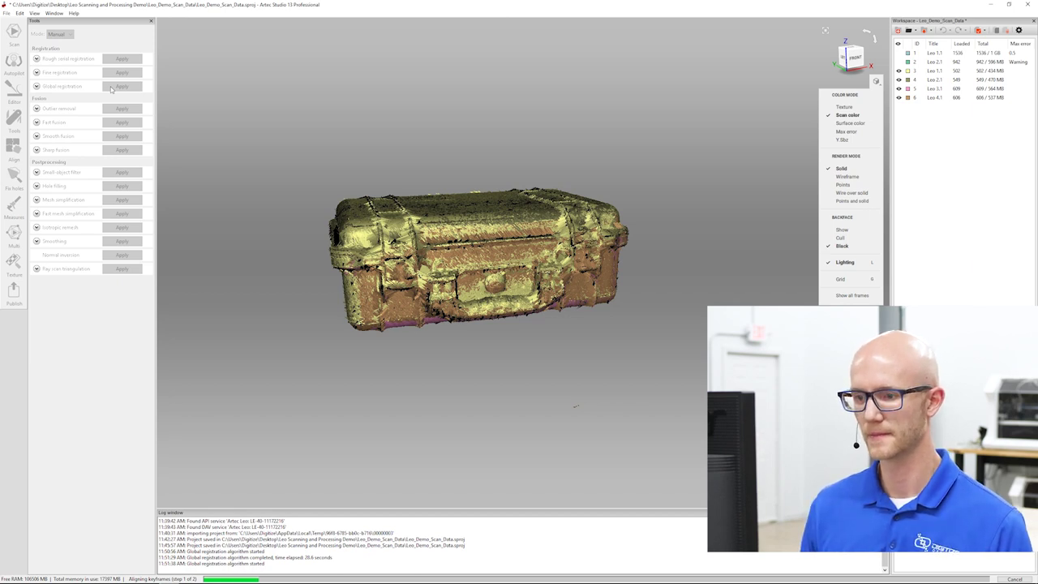
left_click_drag(448, 94, 326, 54)
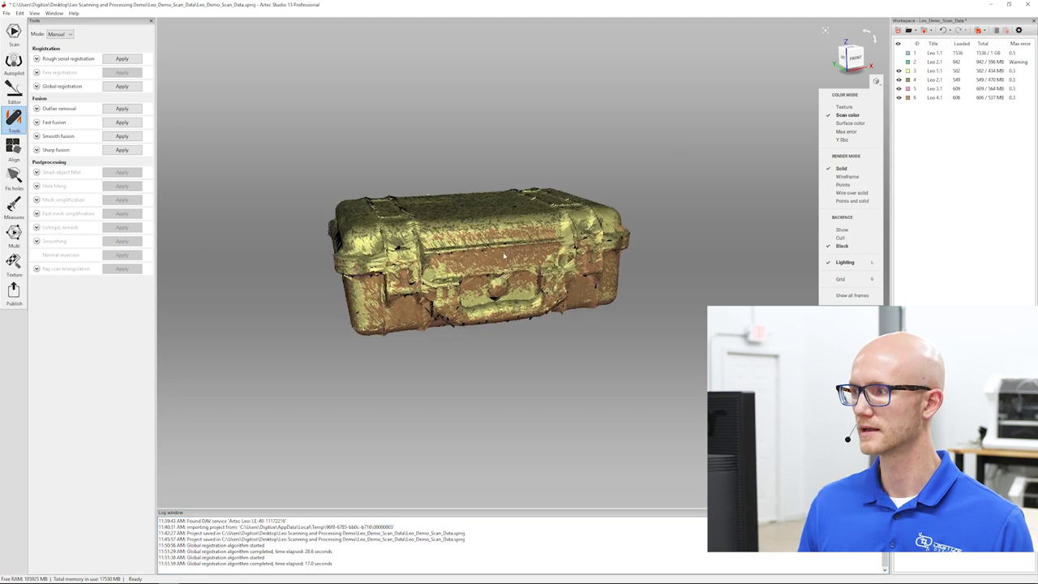
Sort Leo 2.1's frames by maximum error and delete failed frames 560–610.
double_click(997, 62)
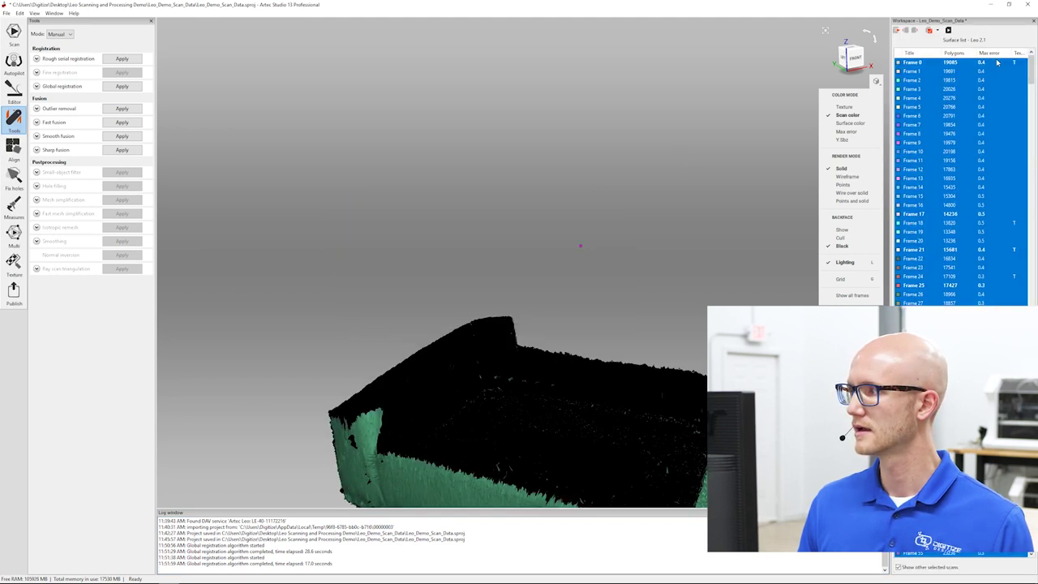
left_click(988, 53)
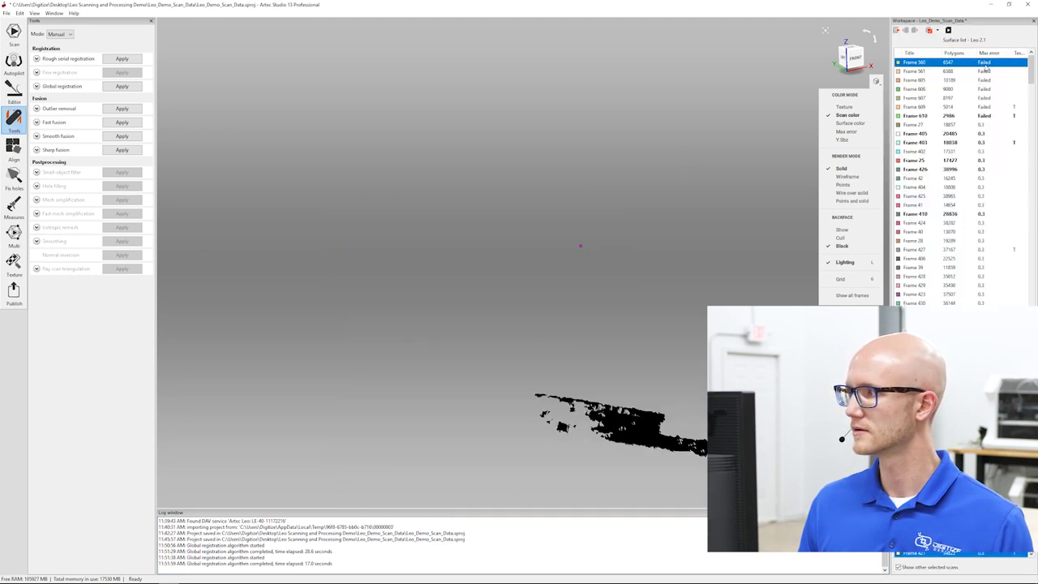
left_click(983, 116, "shift")
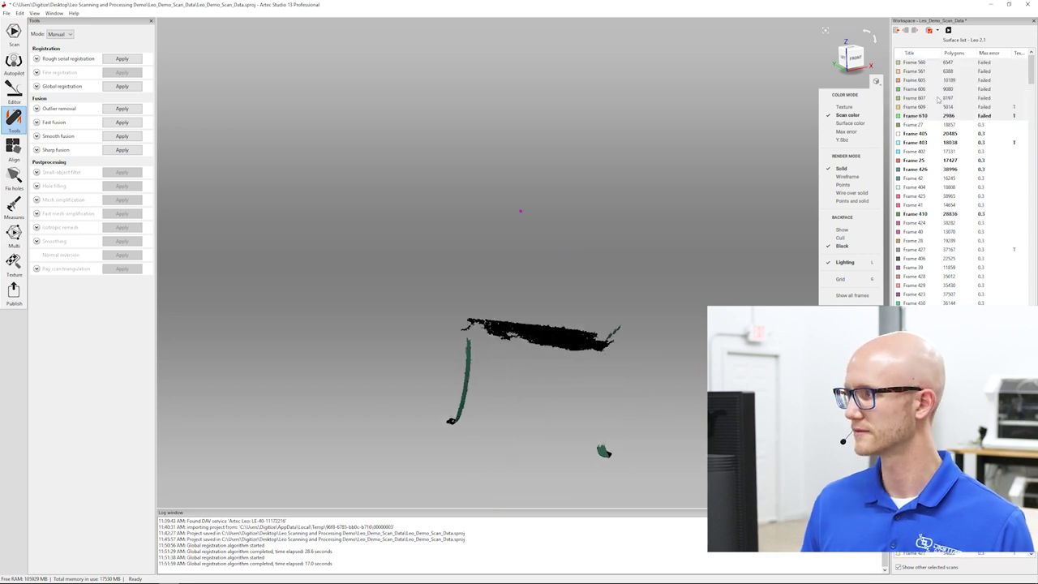
left_click(914, 63)
left_click(983, 116, "shift")
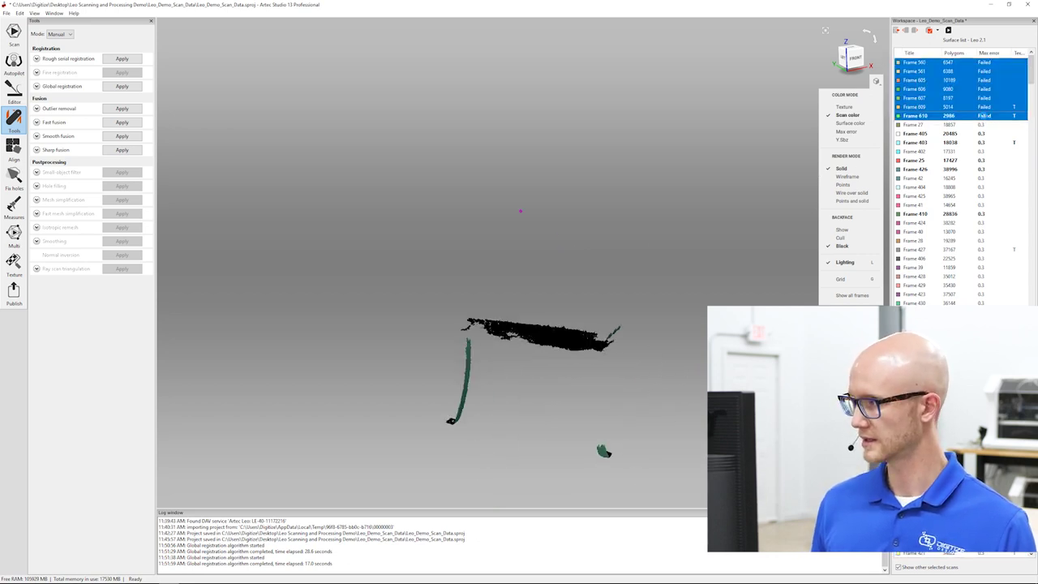
key("Delete")
Re-sort Leo 2.1's remaining frames by maximum error and inspect the worst, Frame 719.
key("ctrl+a")
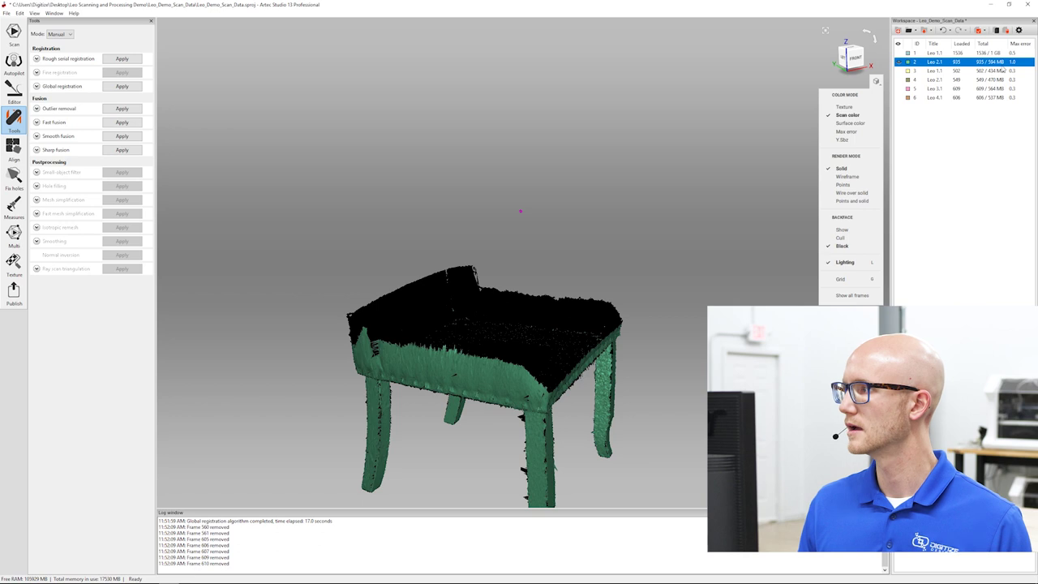
left_click(988, 53)
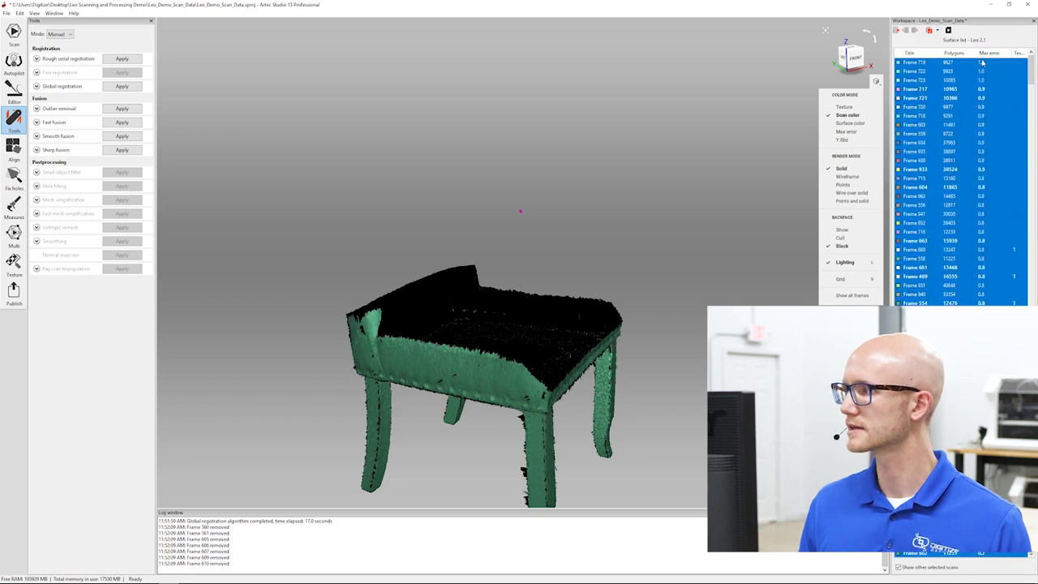
left_click(981, 62)
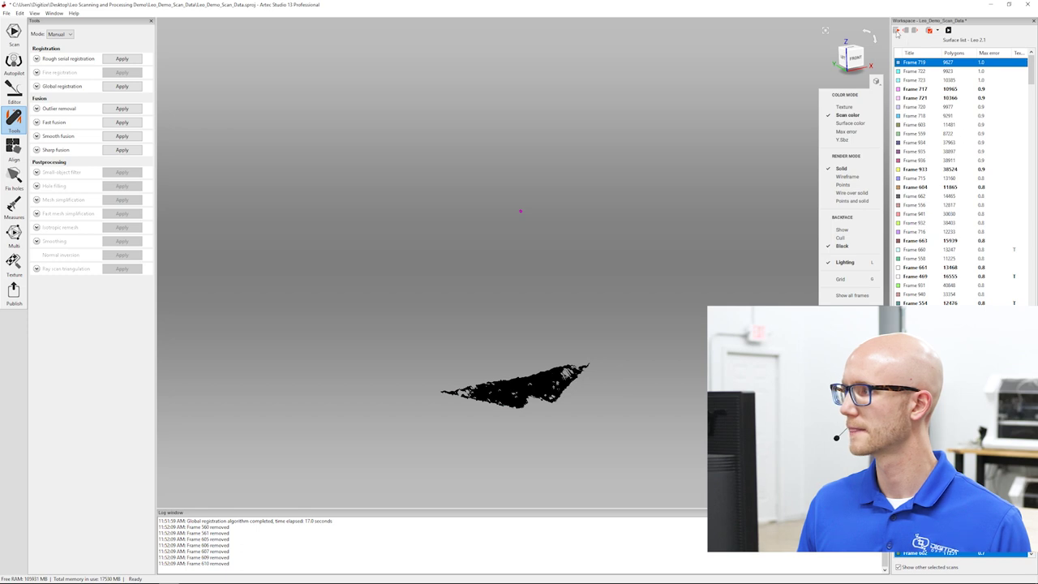
left_click(897, 31)
double_click(1011, 64)
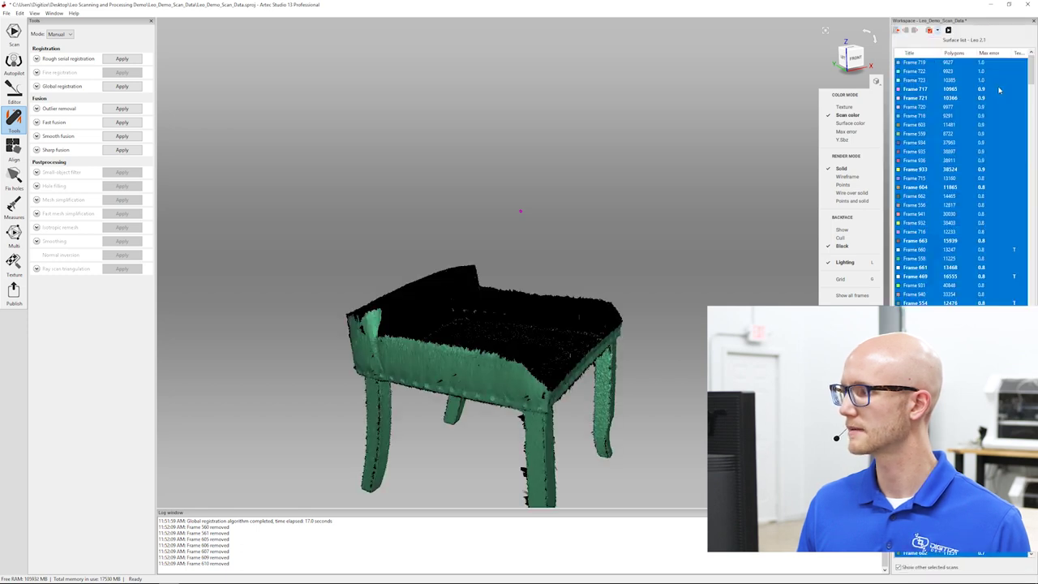
left_click(989, 65)
scroll(985, 81, "down", 5)
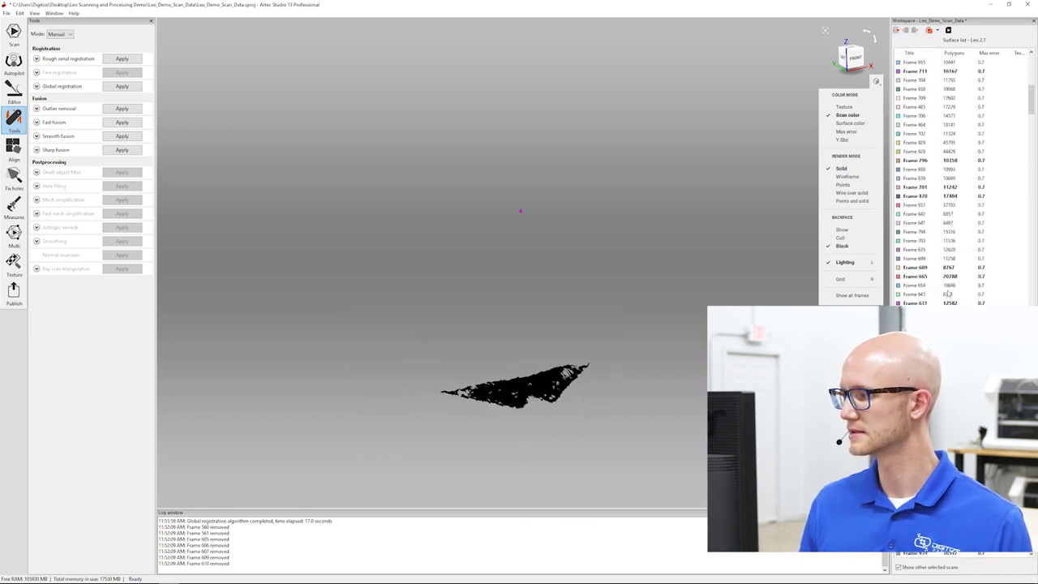
scroll(965, 179, "down", 8)
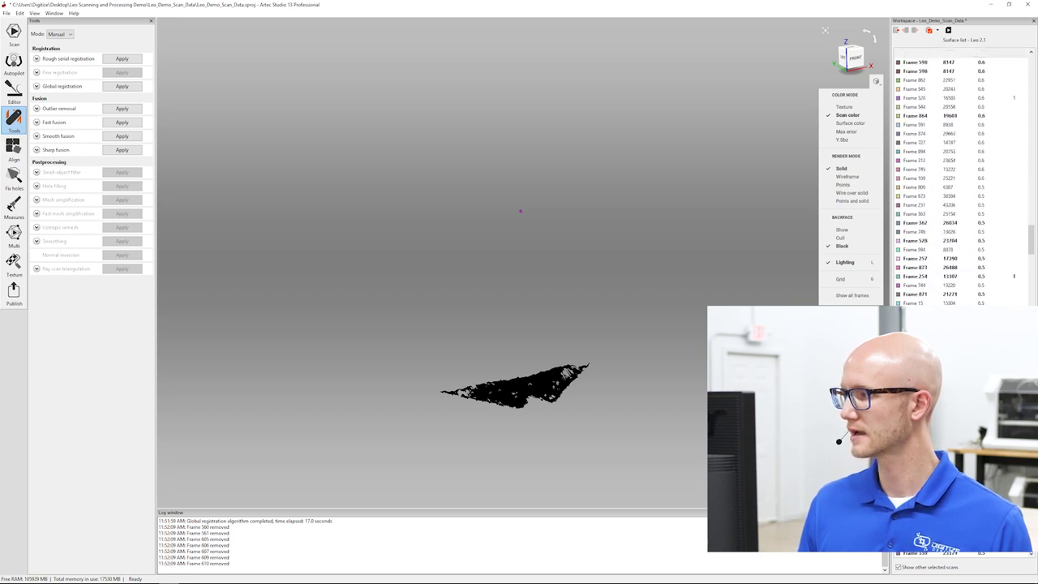
scroll(965, 178, "up", 10)
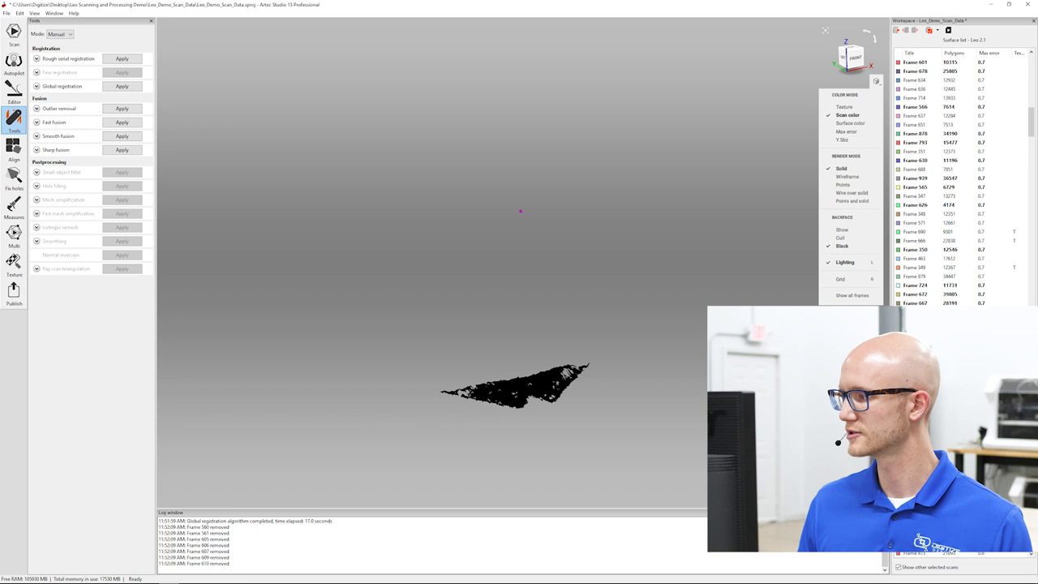
key("ctrl+a")
left_click(665, 346)
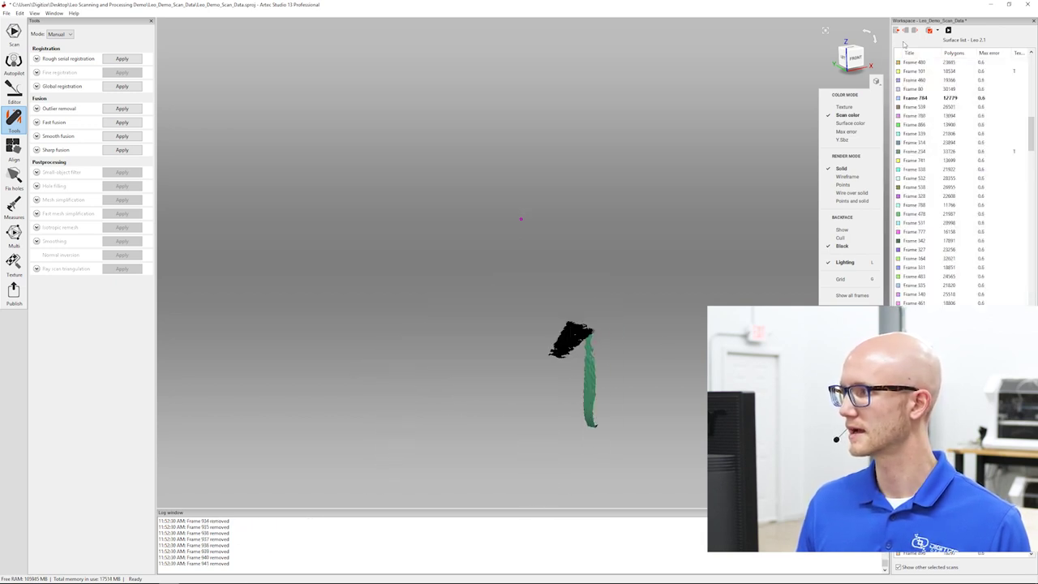
Make Leo 1.1 visible alongside Leo 2.1 to view the whole chair.
left_click_drag(688, 359, 599, 267)
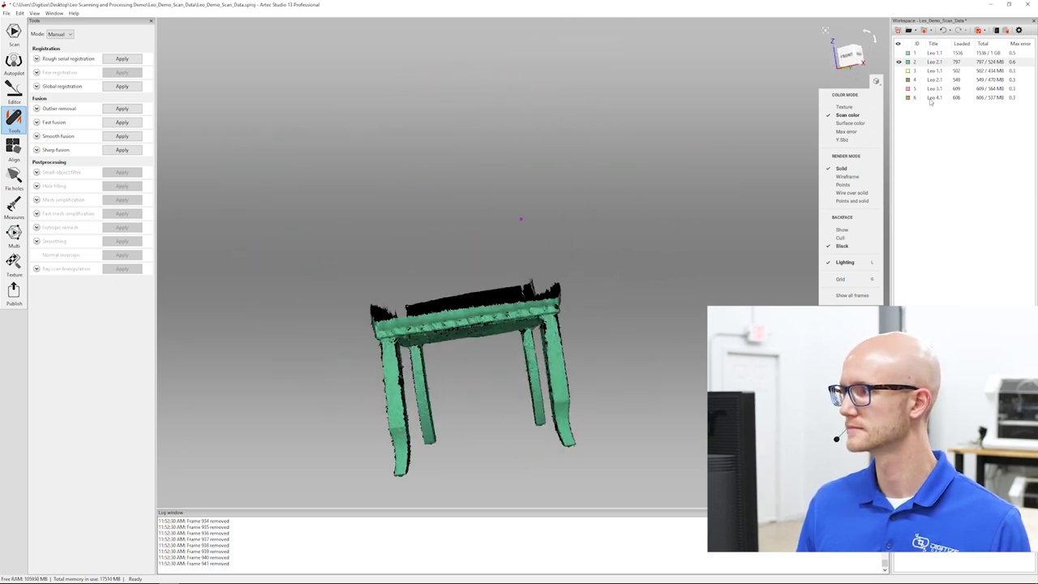
left_click(897, 53)
left_click_drag(593, 359, 560, 276)
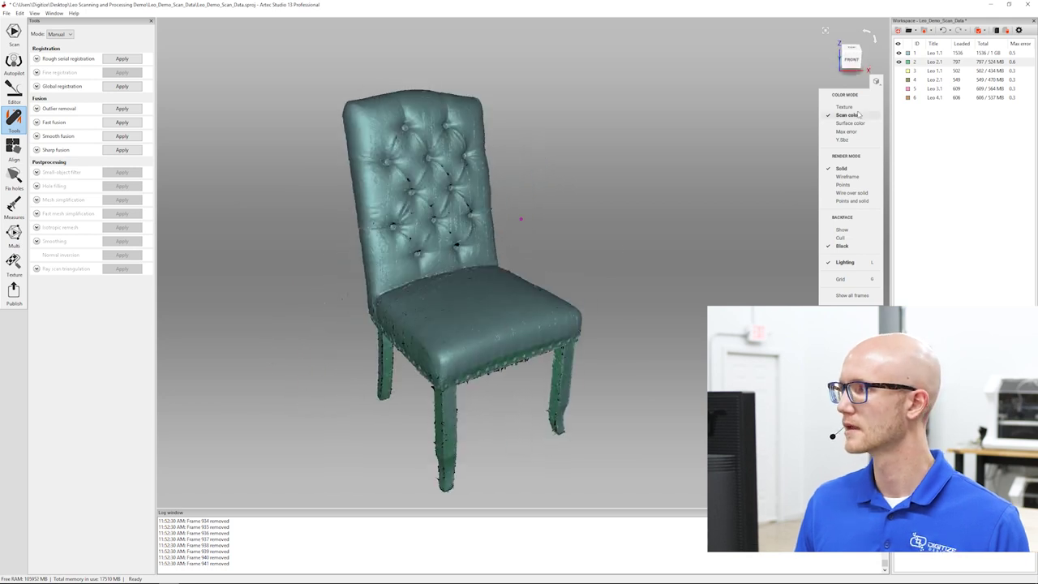
left_click(965, 53)
Sharp-fuse the Leo 2.1 chair scans at 0.6 resolution with watertight hole filling.
left_click(956, 63)
left_click(957, 70)
left_click(954, 98)
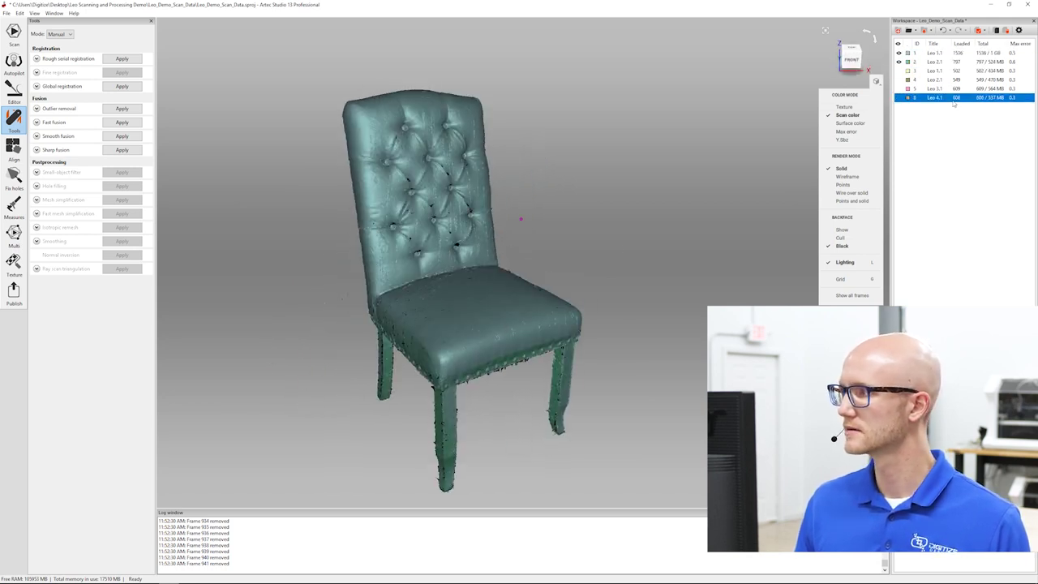
left_click(960, 71)
left_click(944, 63)
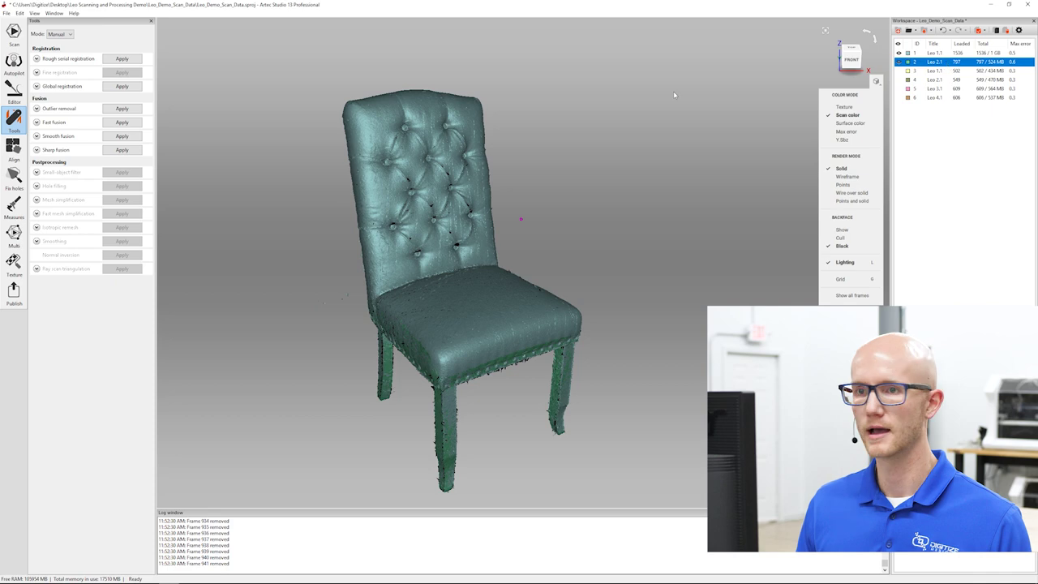
left_click(57, 150)
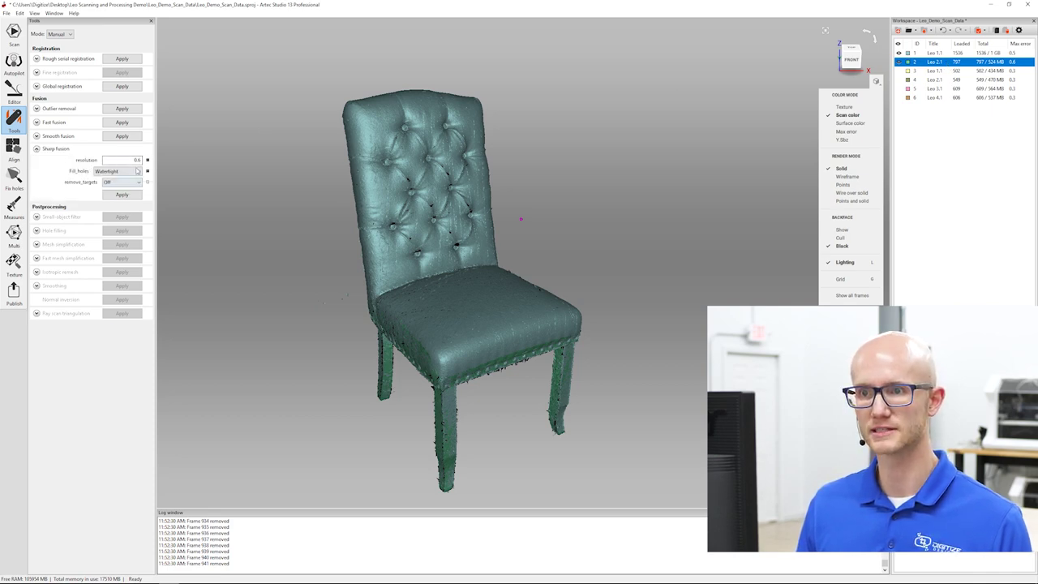
left_click(127, 161)
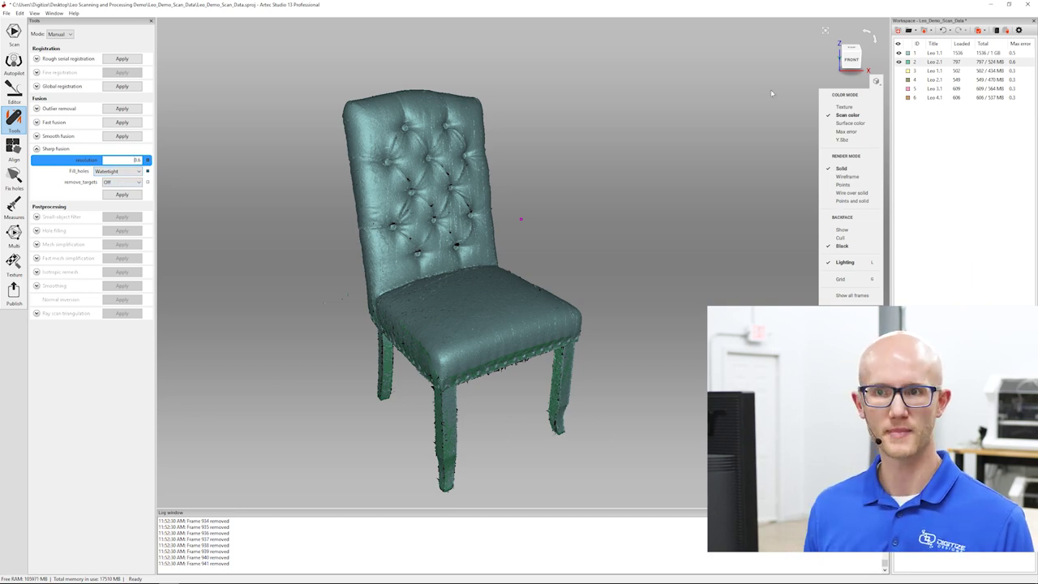
left_click(115, 195)
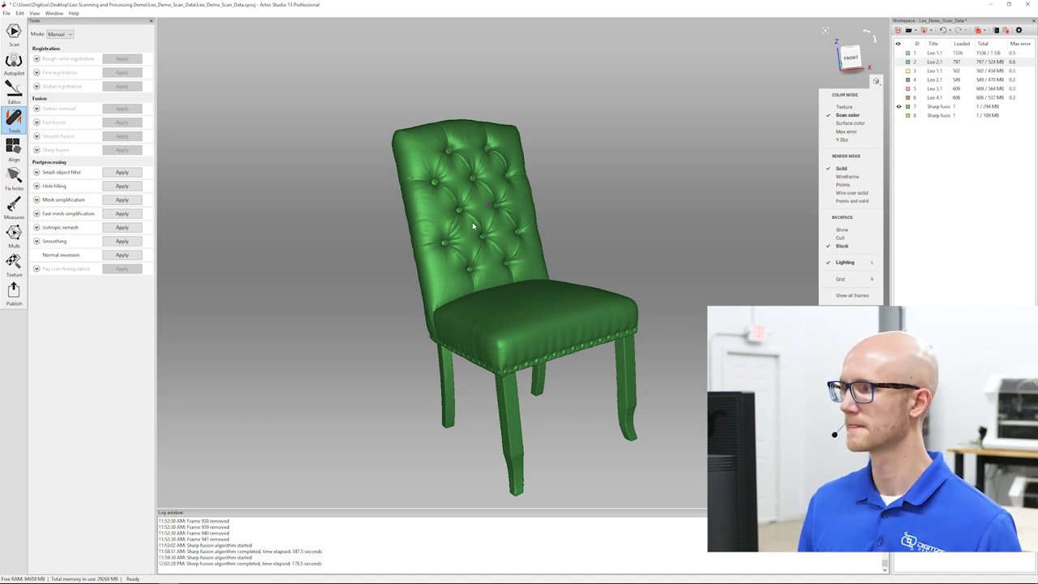
Apply the Small-object filter in Leave biggest object mode to the fused chair.
left_click(877, 82)
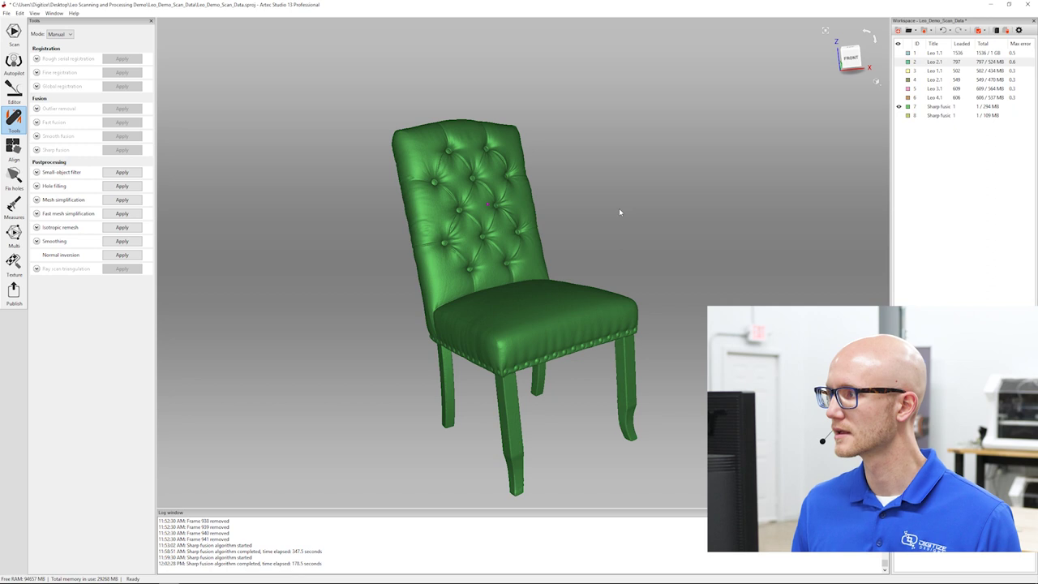
left_click_drag(561, 232, 506, 216)
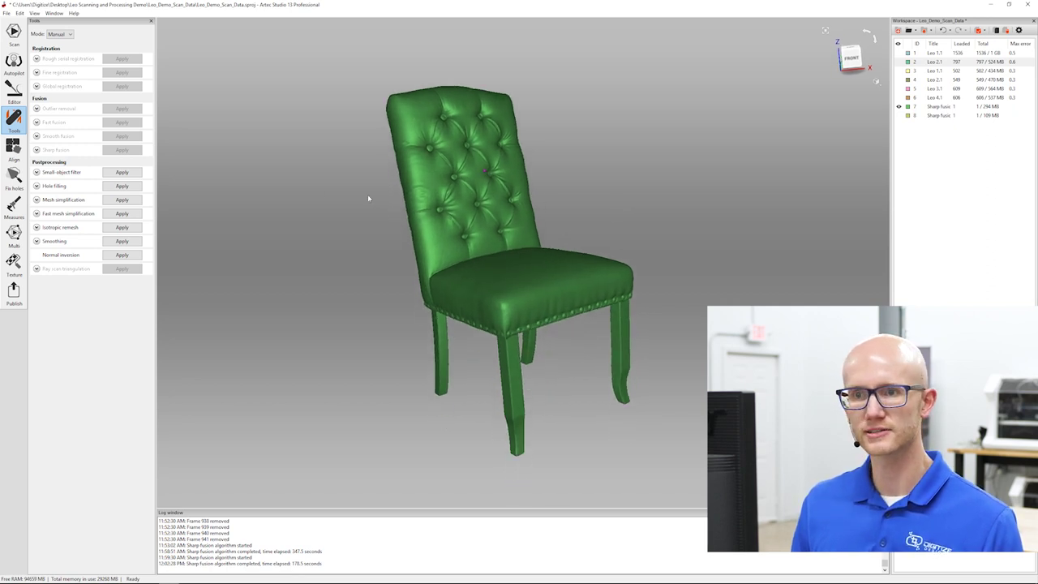
left_click(48, 173)
left_click(118, 183)
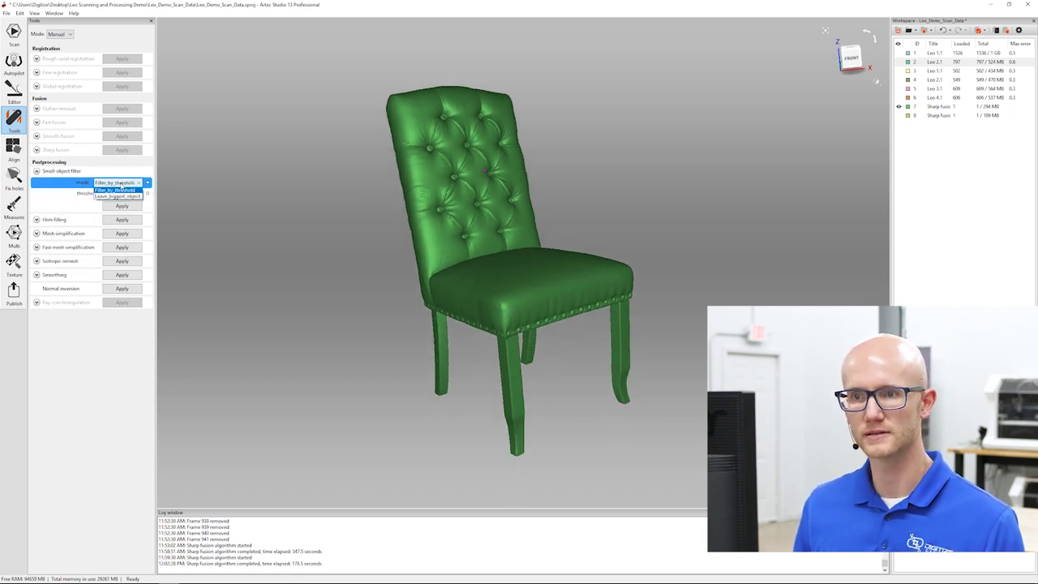
left_click(118, 197)
left_click(122, 195)
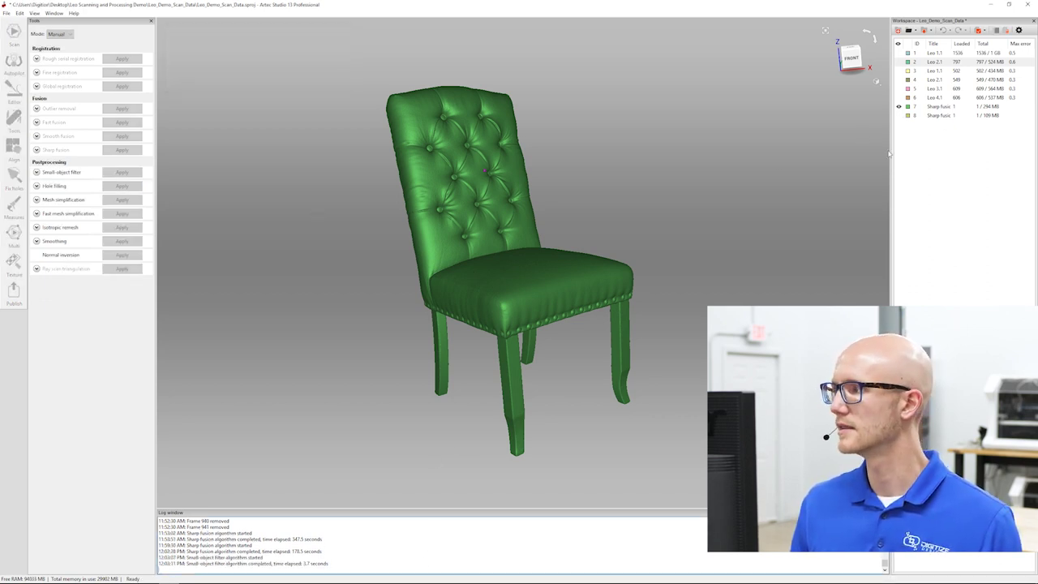
Show the fused case mesh and apply the same small-object filter to it.
left_click(899, 116)
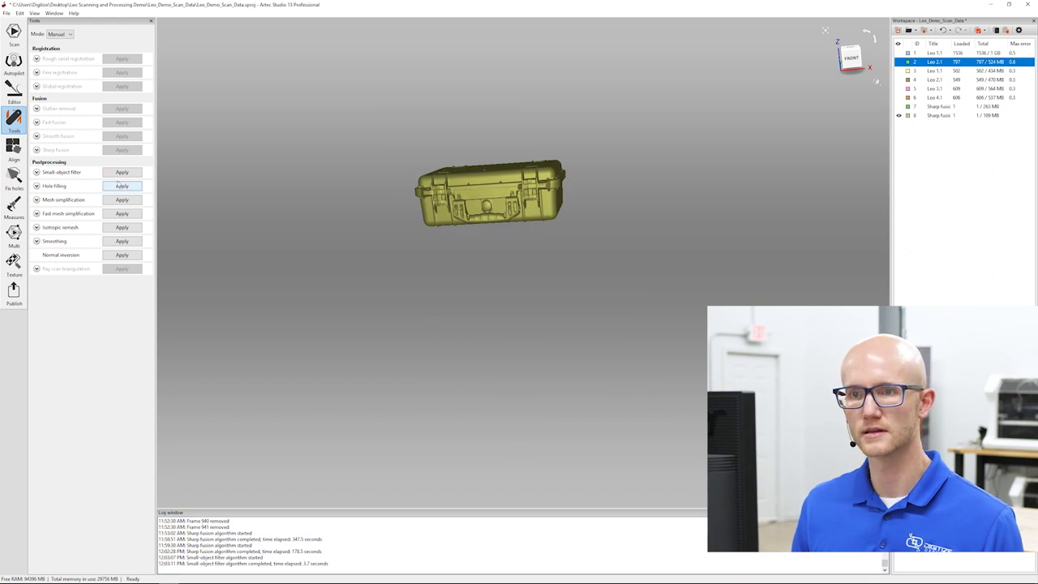
left_click(122, 173)
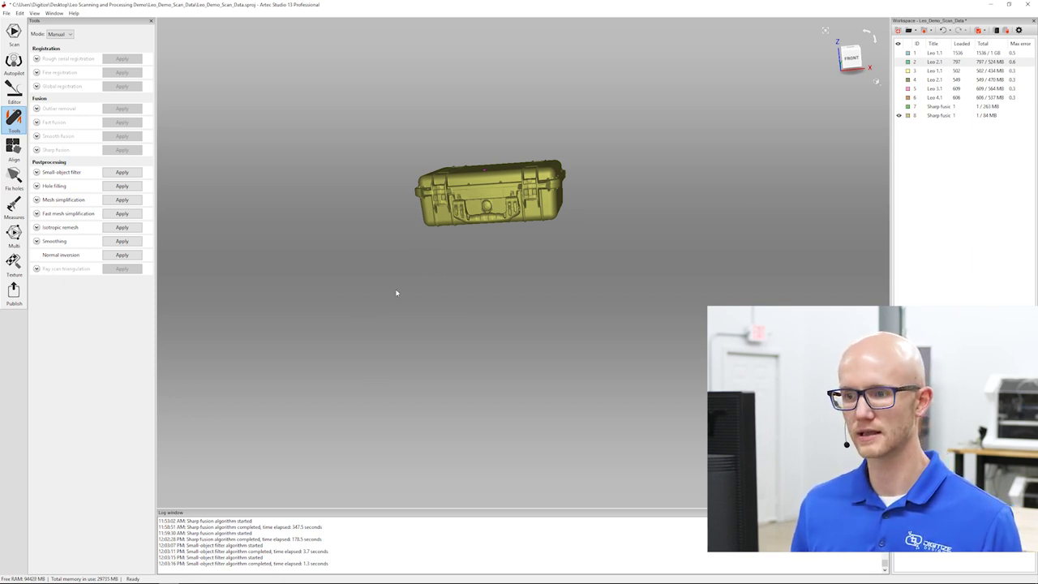
left_click_drag(397, 293, 681, 193)
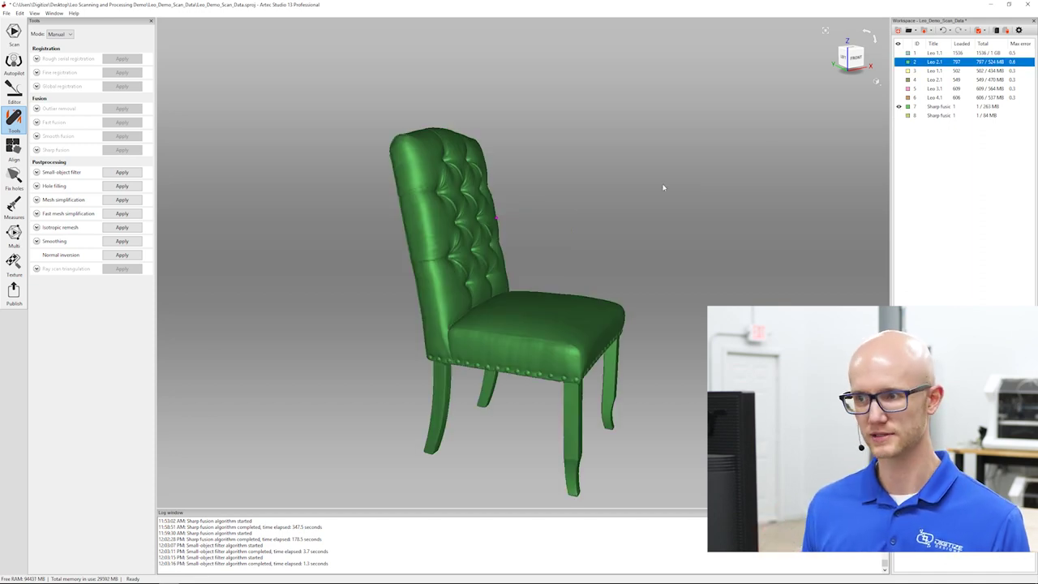
left_click_drag(662, 188, 589, 199)
scroll(523, 252, "up", 5)
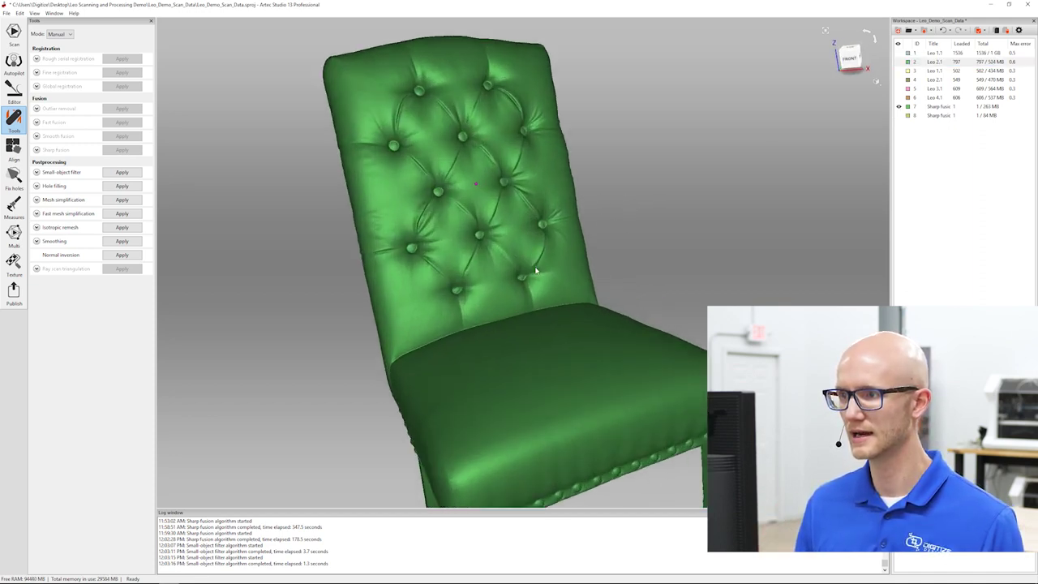
scroll(523, 253, "down", 3)
left_click_drag(528, 278, 630, 256)
scroll(489, 220, "down", 3)
left_click_drag(489, 220, 519, 262)
scroll(481, 305, "up", 2)
Show the fused case mesh and examine its handle and lid closely from several angles.
left_click(899, 116)
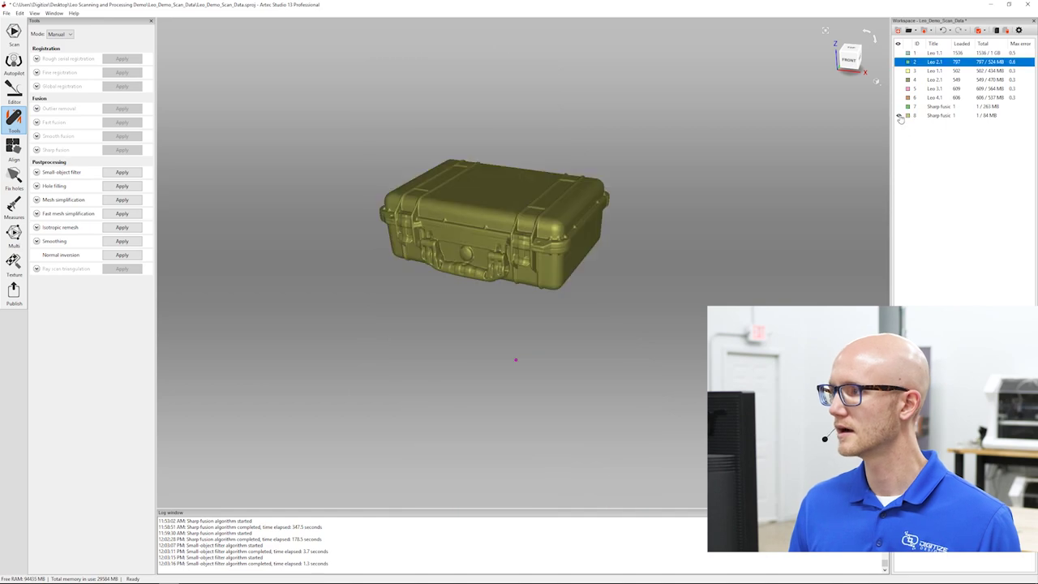
left_click_drag(436, 214, 547, 350)
scroll(446, 207, "up", 5)
scroll(455, 197, "down", 3)
scroll(634, 276, "up", 5)
scroll(634, 276, "down", 3)
scroll(548, 350, "up", 5)
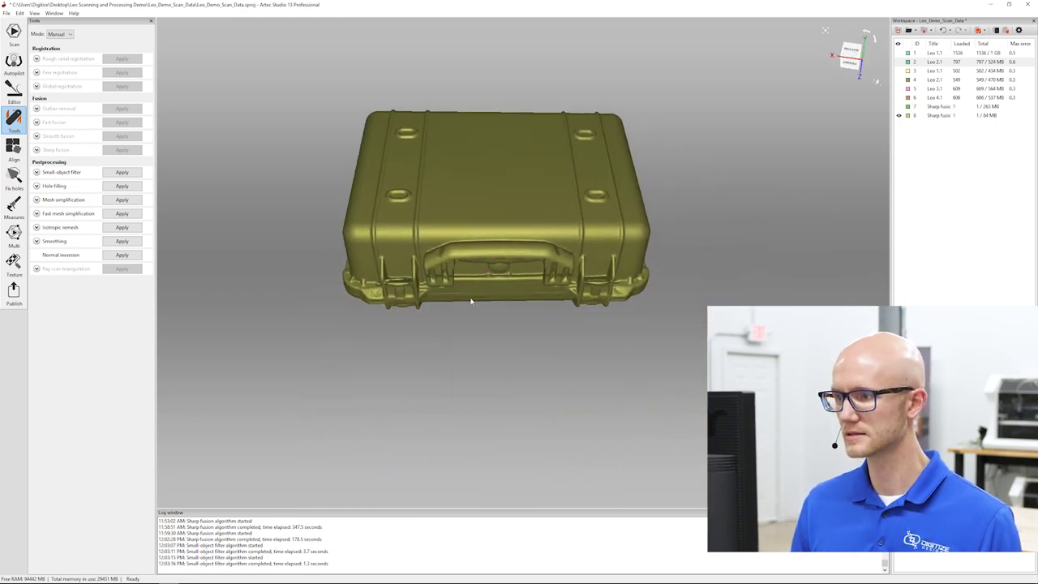
left_click_drag(519, 317, 680, 364)
left_click_drag(570, 354, 353, 306)
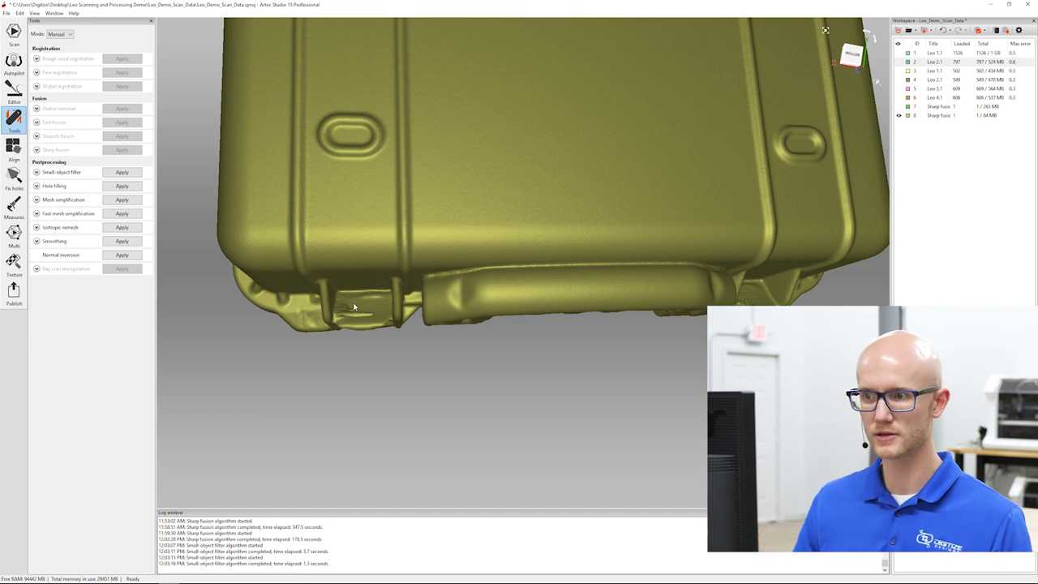
left_click_drag(354, 307, 564, 333)
scroll(564, 333, "up", 3)
scroll(661, 367, "down", 3)
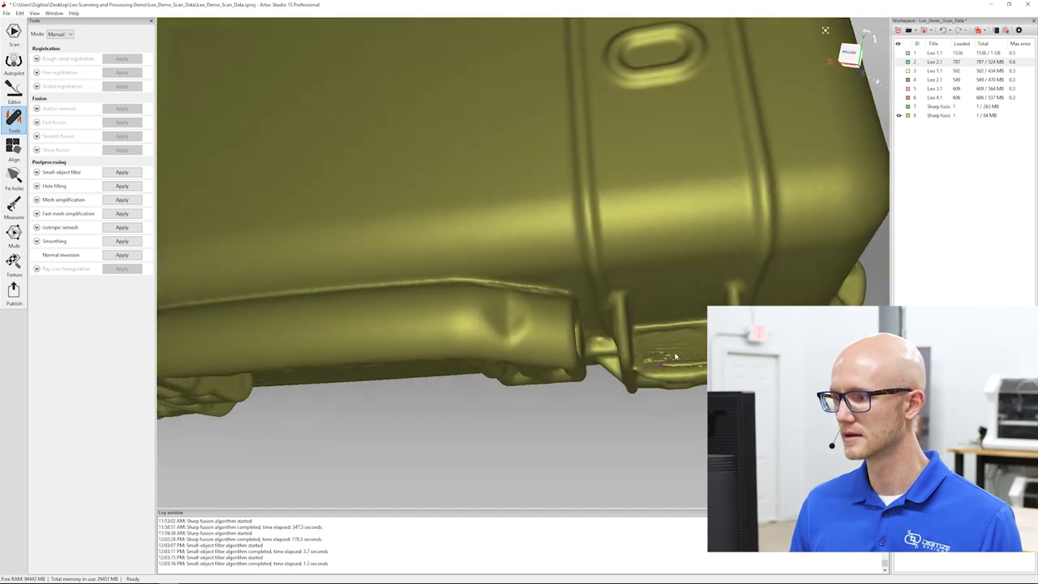
left_click_drag(662, 367, 380, 288)
scroll(382, 267, "down", 6)
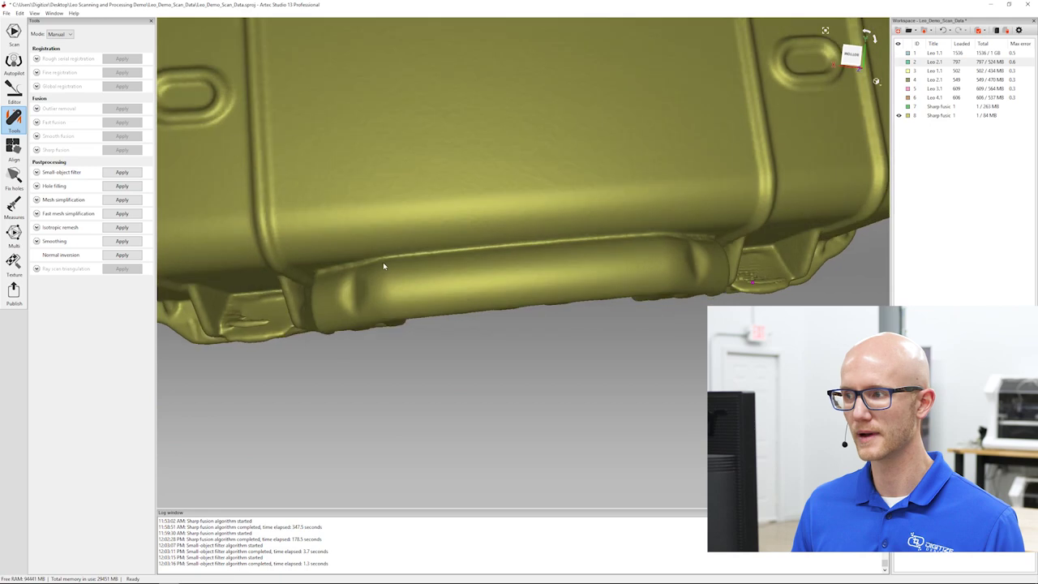
left_click_drag(502, 235, 408, 260)
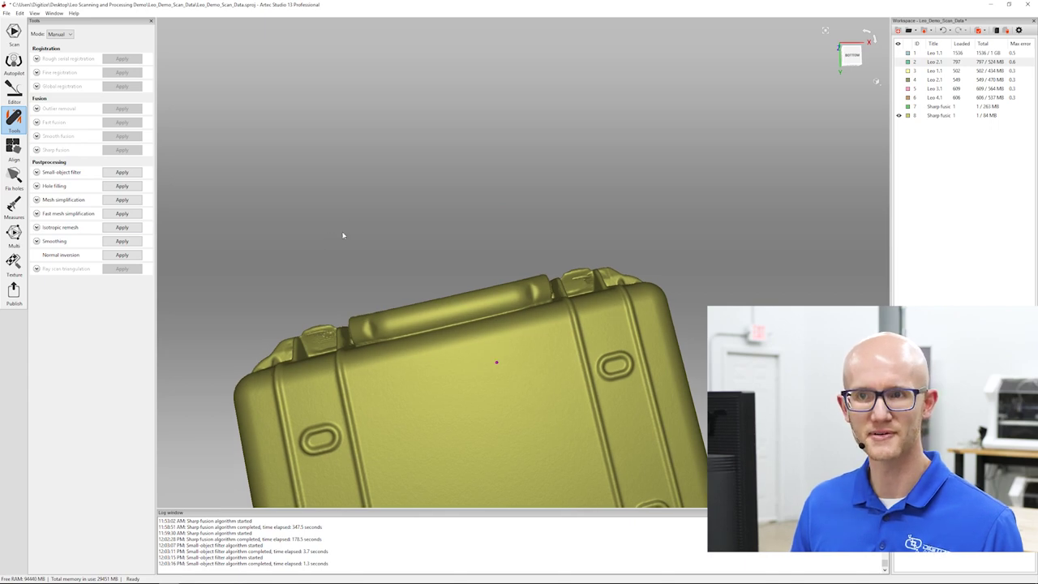
Switch to the Editor and check Sharp fusion 2's polygon and vertex counts.
left_click(14, 92)
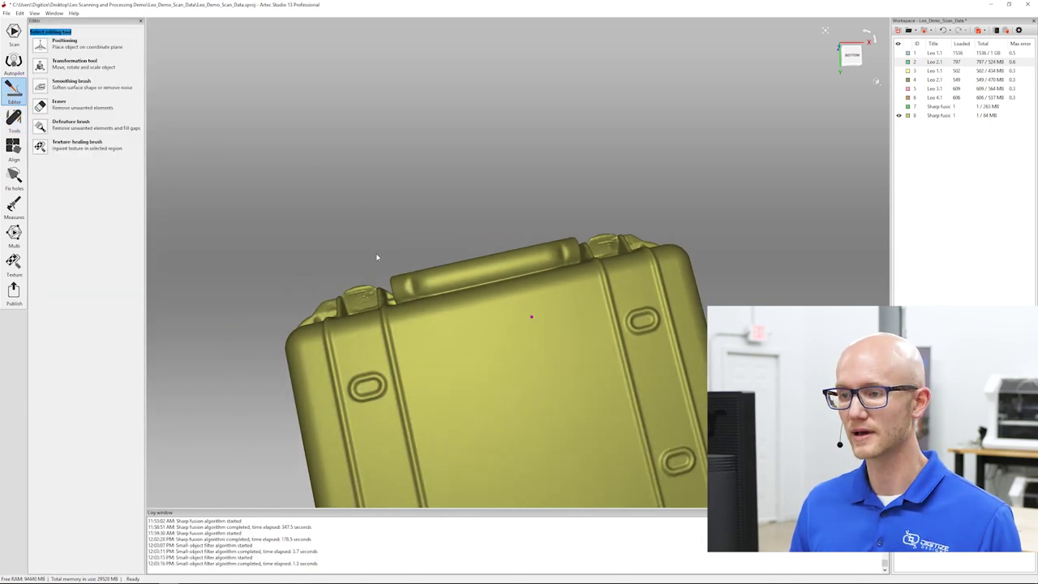
scroll(376, 257, "up", 10)
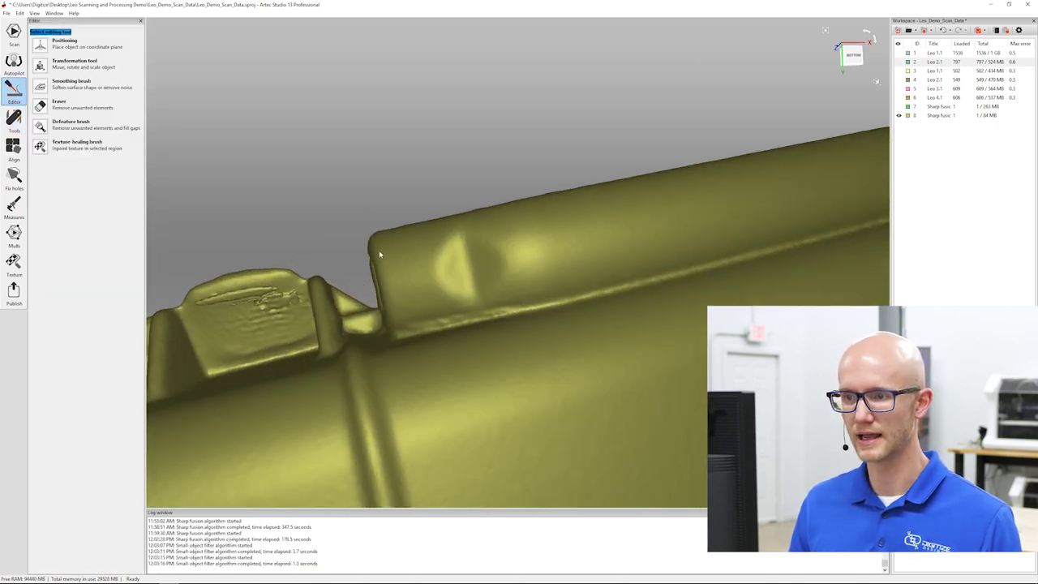
left_click_drag(378, 254, 325, 263)
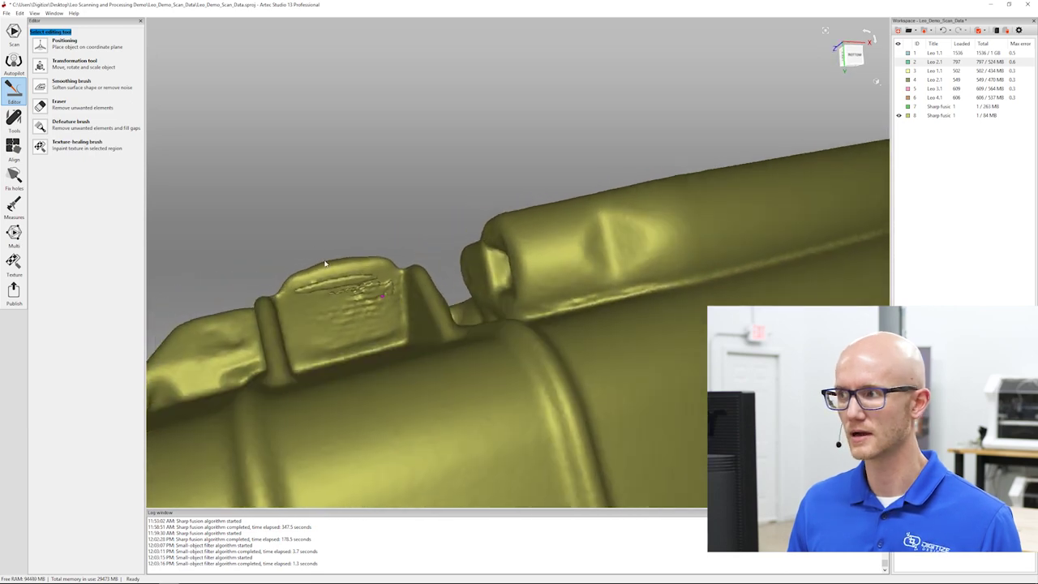
double_click(938, 116)
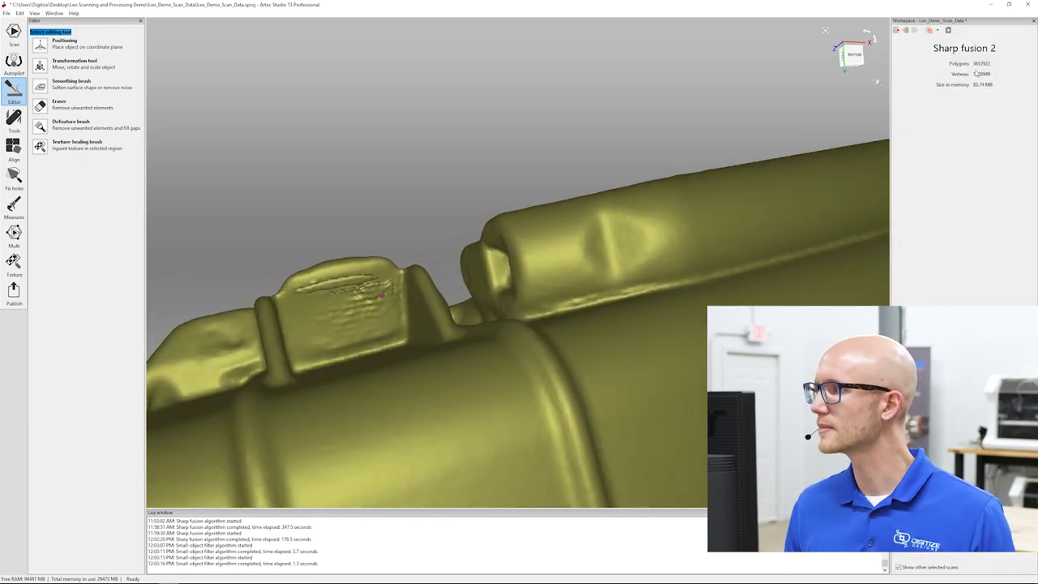
left_click(901, 34)
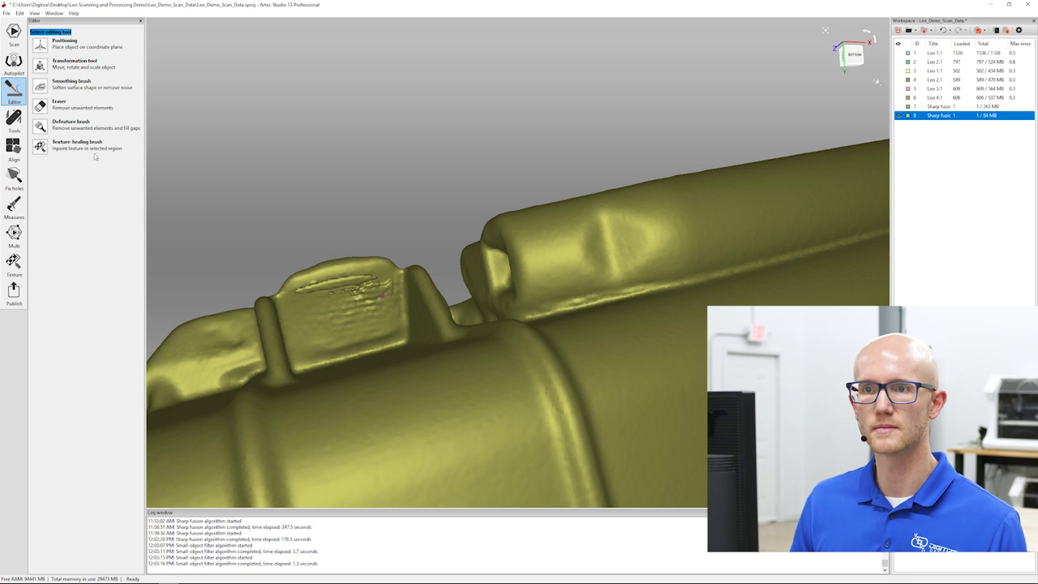
Paint the rough top of the tab with the Defeature brush in 3D selection mode.
left_click(154, 142)
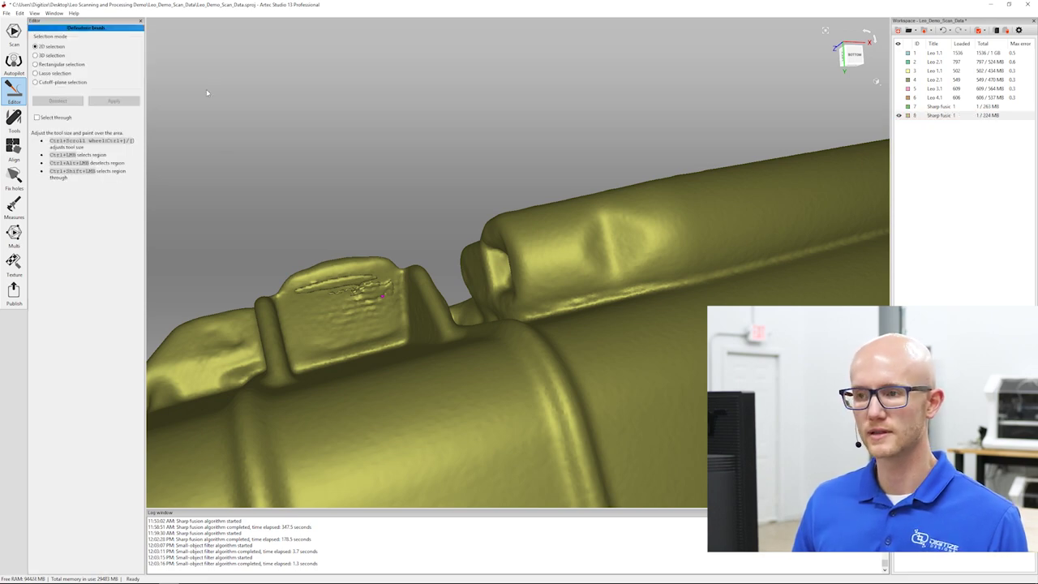
left_click_drag(217, 232, 291, 211)
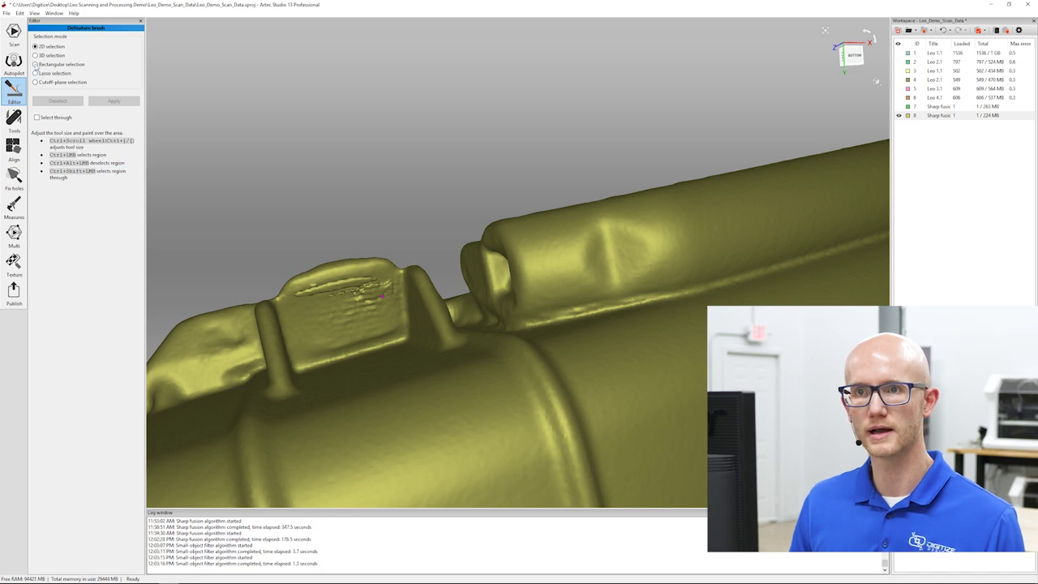
left_click(36, 55)
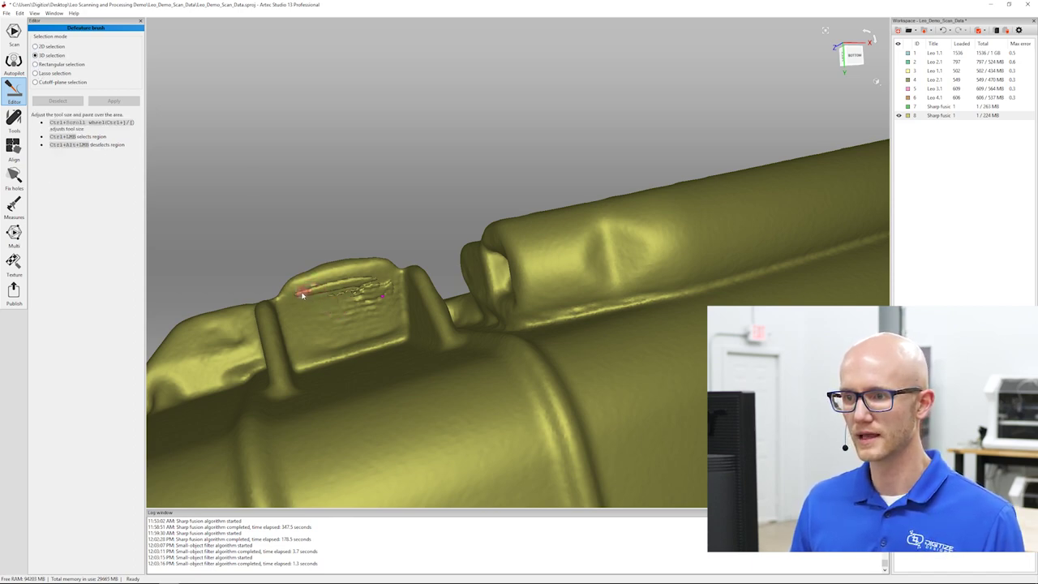
mouse_move(301, 295)
left_mouse_down("ctrl")
mouse_move(369, 280)
mouse_move(390, 296)
mouse_move(329, 295)
mouse_move(374, 296)
mouse_move(342, 303)
left_mouse_up("ctrl")
Mark the rough spot beside the handle as well and apply the defeature fix.
left_click_drag(344, 158, 359, 213)
scroll(593, 266, "down", 5)
mouse_move(594, 266)
left_mouse_down()
mouse_move(542, 263)
mouse_move(559, 289)
mouse_move(460, 285)
mouse_move(551, 267)
left_mouse_up()
scroll(559, 289, "up", 5)
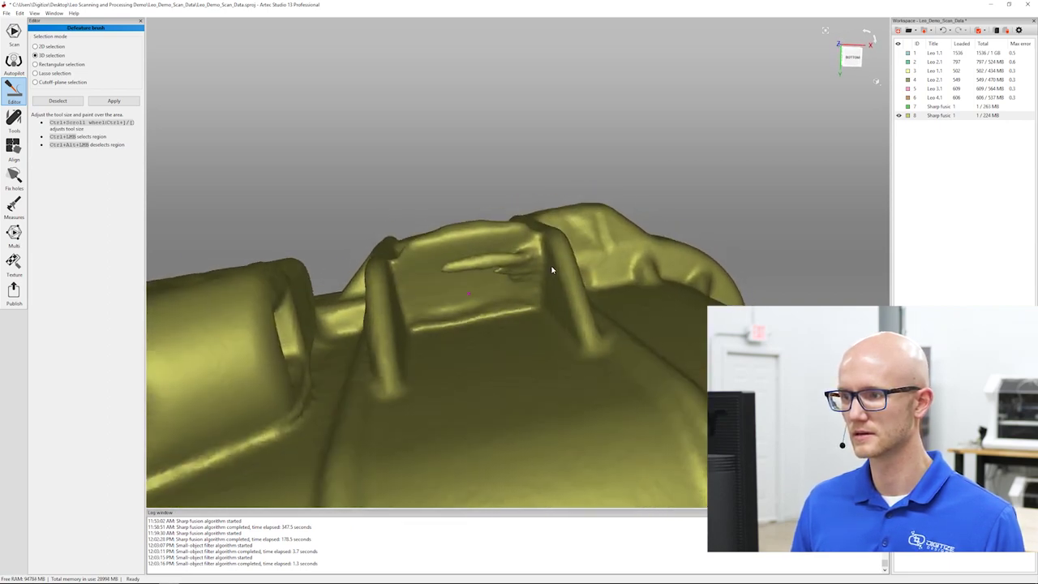
mouse_move(451, 268)
left_mouse_down("ctrl")
mouse_move(516, 261)
mouse_move(519, 273)
mouse_move(500, 266)
mouse_move(523, 260)
mouse_move(522, 275)
left_mouse_up("ctrl")
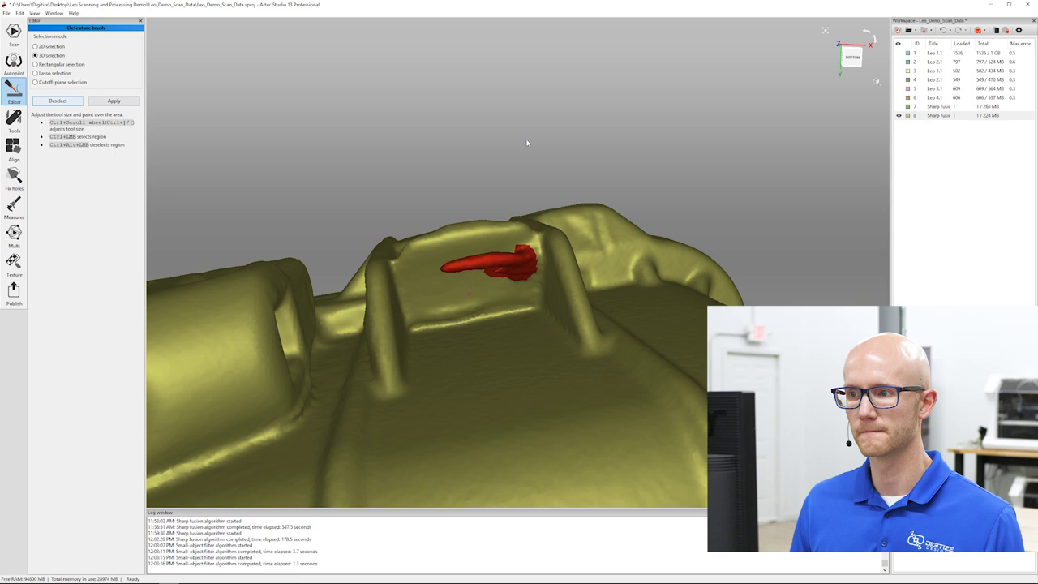
scroll(528, 143, "down", 5)
left_click_drag(357, 209, 391, 143)
scroll(391, 144, "up", 5)
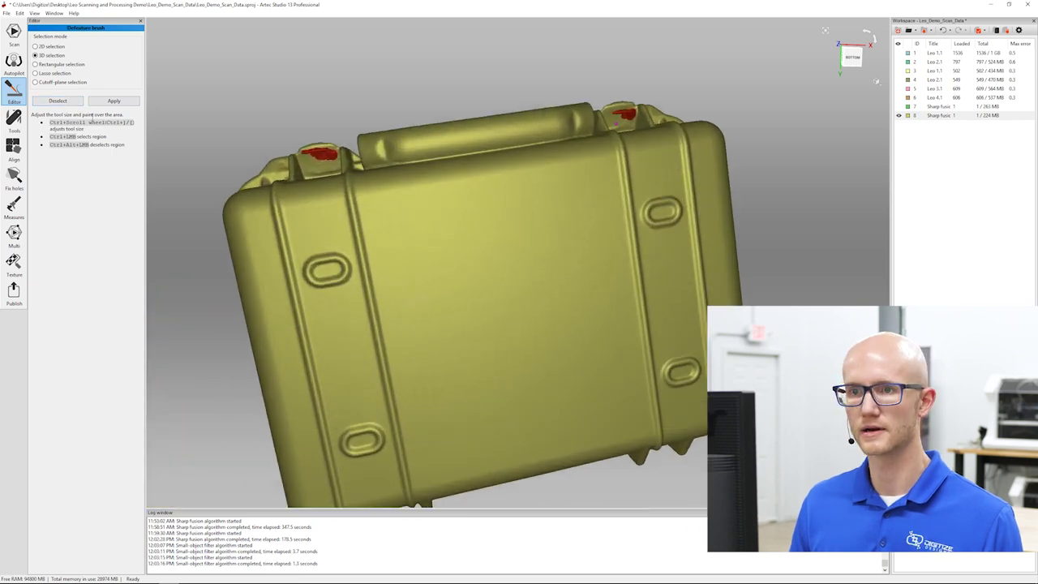
left_click(113, 100)
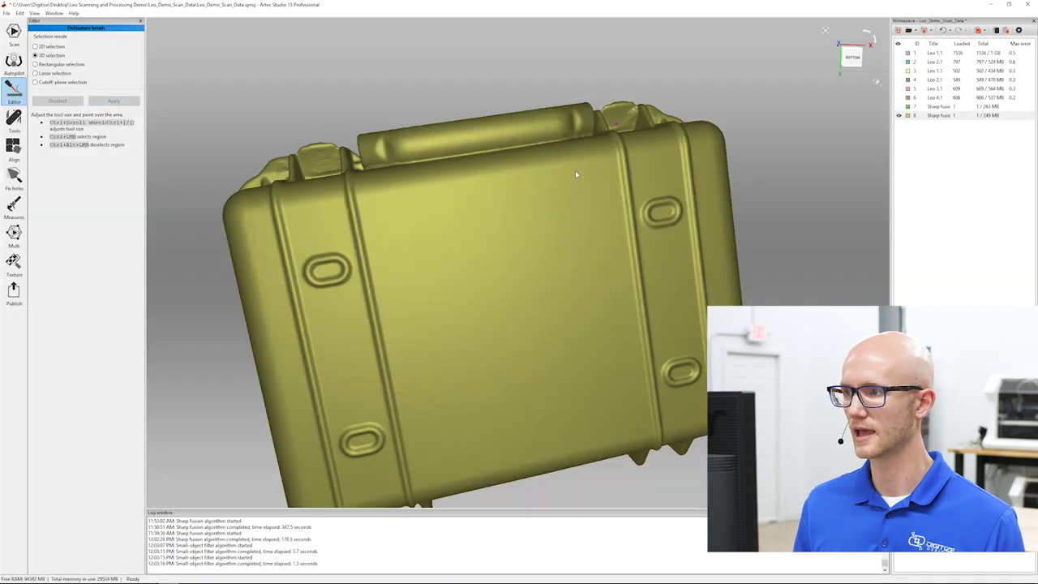
Leave the defeature editor and apply the Small-object filter to the case mesh (84 MB).
left_click_drag(575, 170, 259, 183)
scroll(373, 214, "up", 3)
left_click(141, 22)
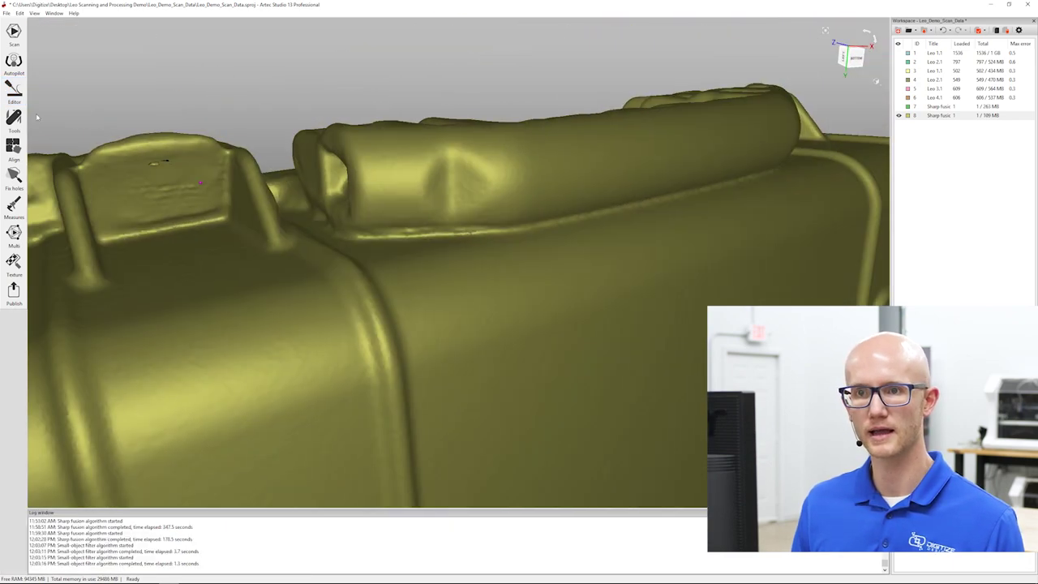
left_click(14, 120)
left_click(122, 172)
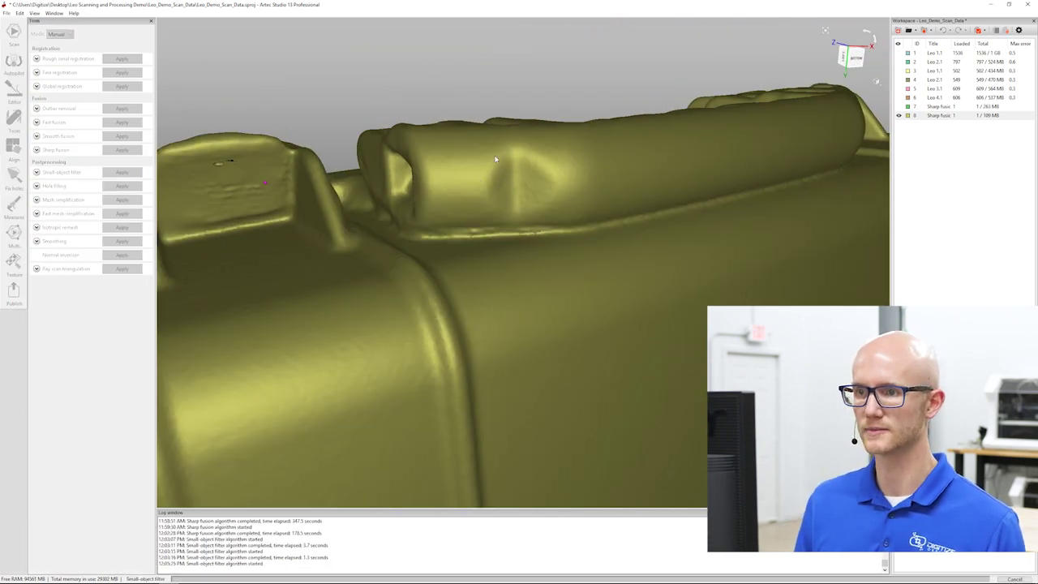
Inspect the filtered case, then show the chair's Sharp fusion 1 mesh instead.
left_click_drag(623, 143, 486, 286)
scroll(675, 317, "down", 3)
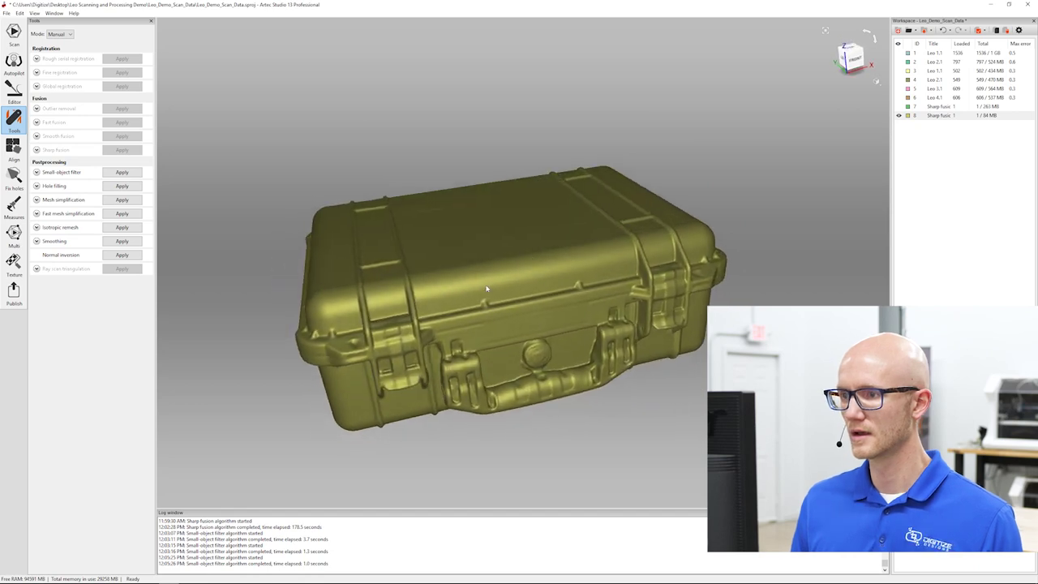
mouse_move(515, 235)
left_mouse_down()
mouse_move(508, 262)
mouse_move(521, 245)
left_mouse_up()
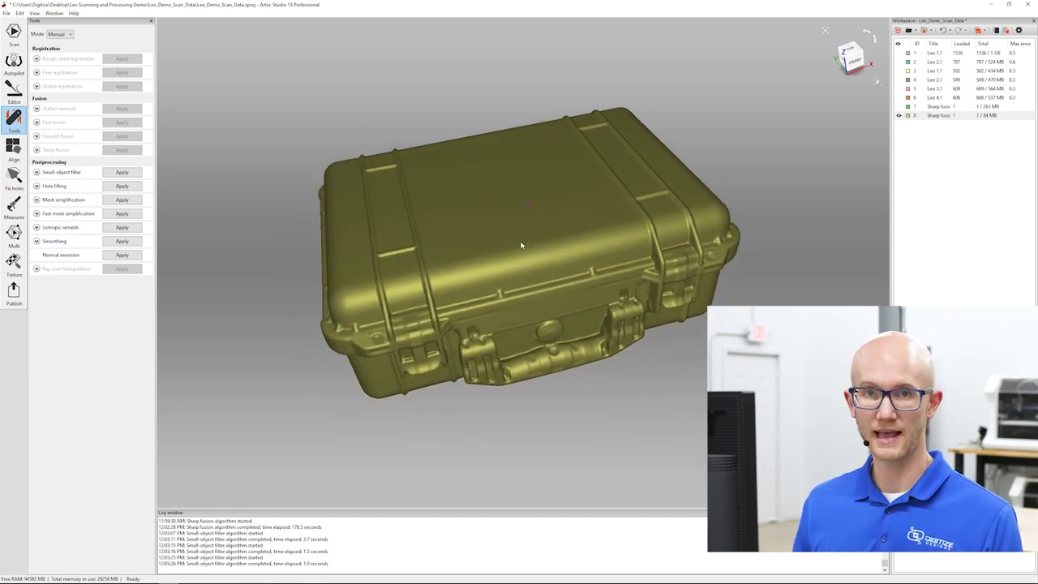
left_click(900, 115)
scroll(684, 202, "down", 5)
left_click_drag(685, 203, 557, 191)
scroll(571, 197, "down", 2)
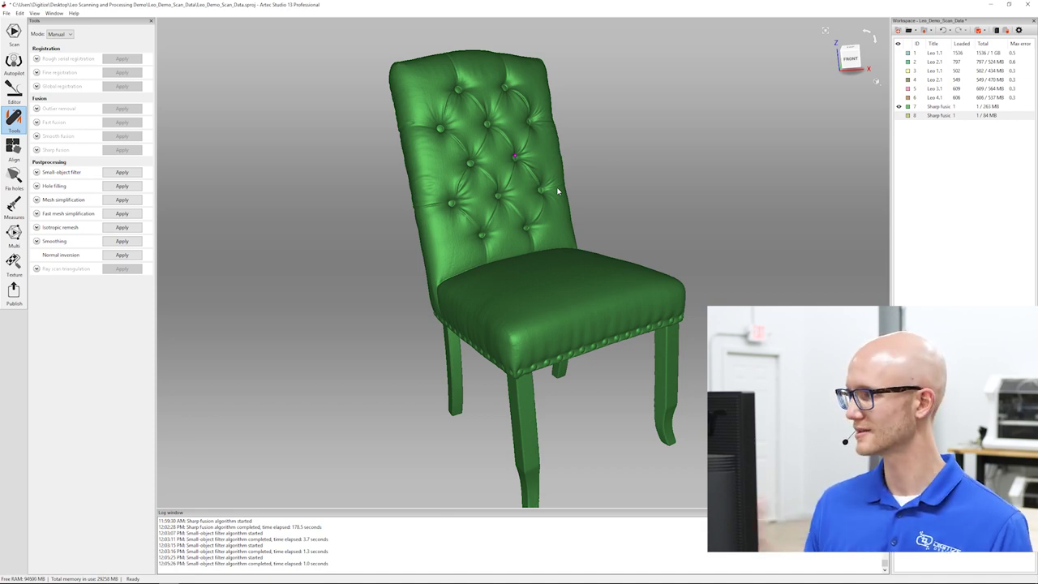
Check the polygon counts of Sharp fusion 1 and Sharp fusion 2.
double_click(950, 108)
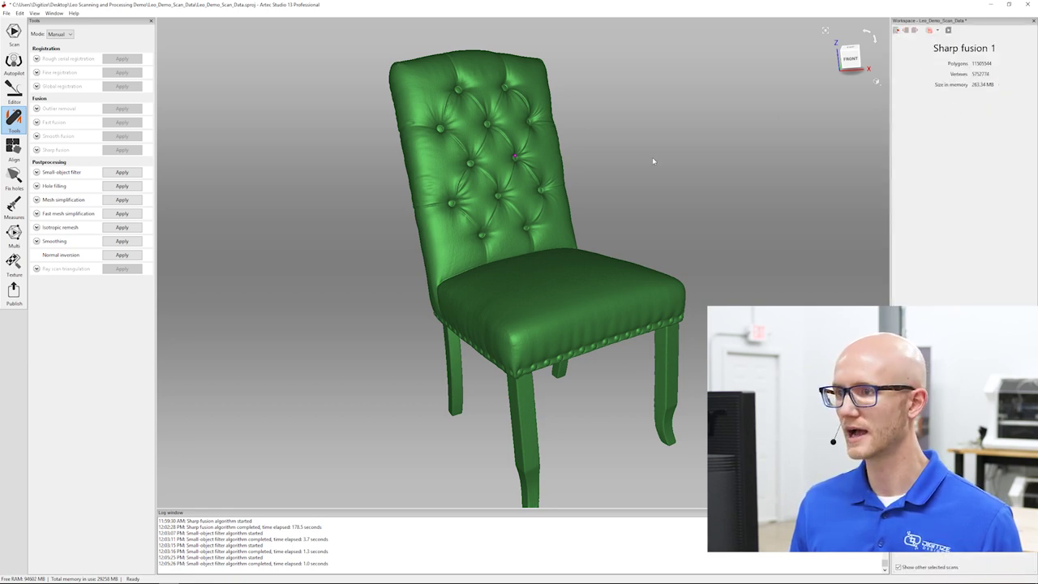
left_click(897, 33)
double_click(941, 115)
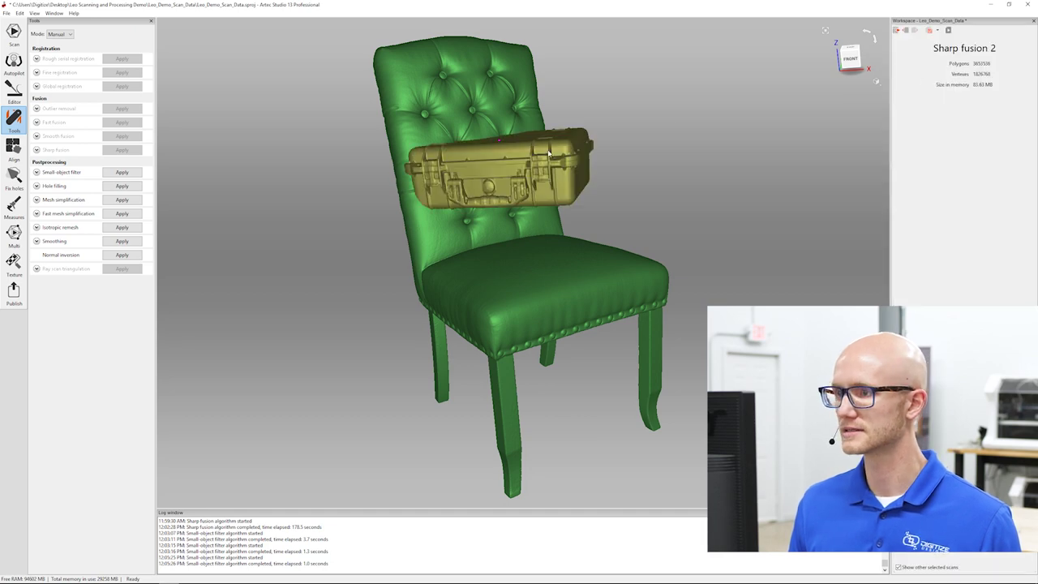
mouse_move(627, 152)
left_mouse_down()
mouse_move(583, 166)
mouse_move(624, 167)
left_mouse_up()
left_click(896, 31)
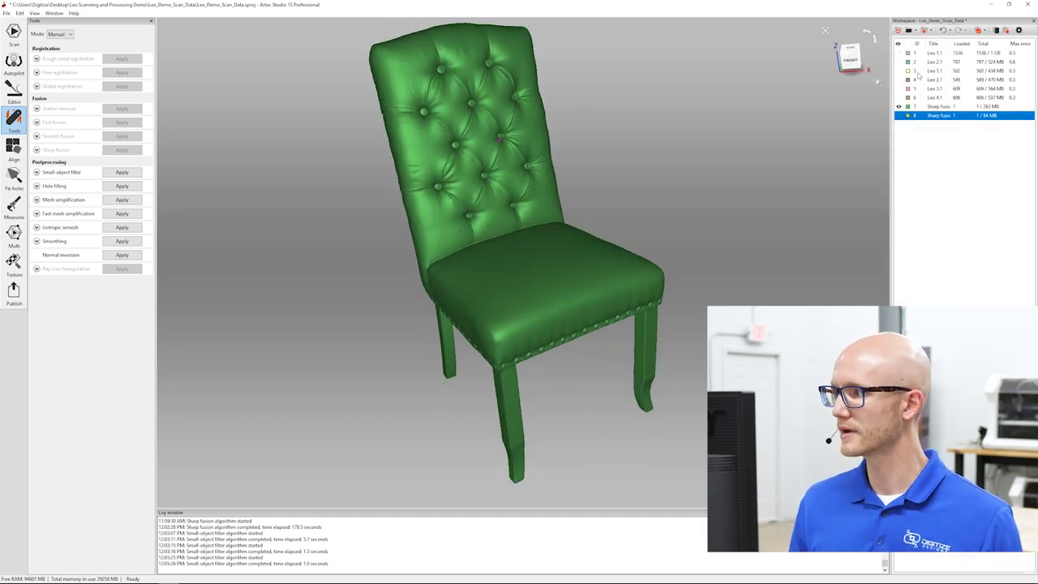
Select both Sharp fusion meshes and duplicate them with Duplicate scans.
left_click(948, 107)
left_click(940, 116, "shift")
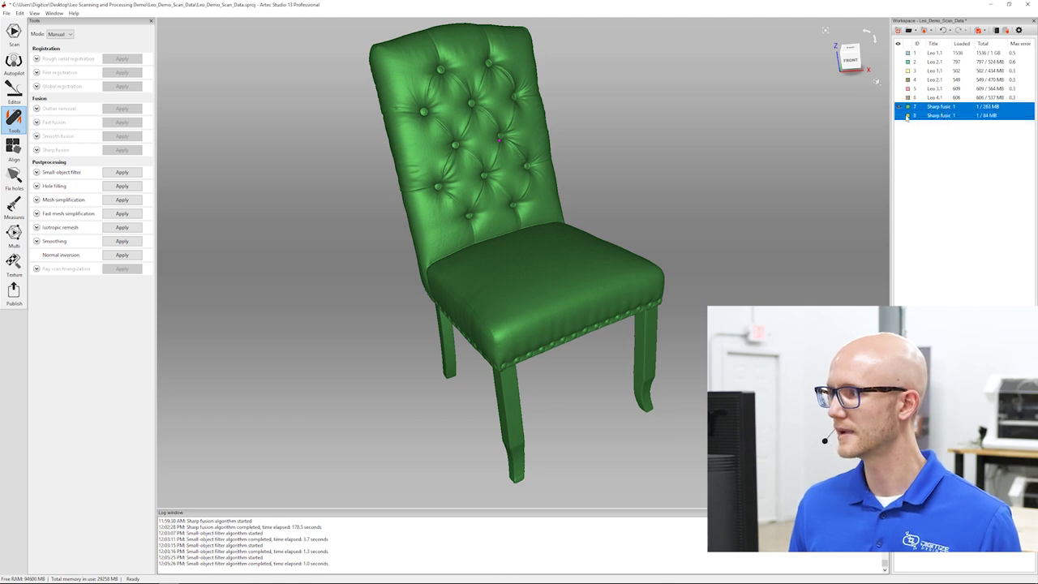
right_click(940, 116)
left_click(958, 128)
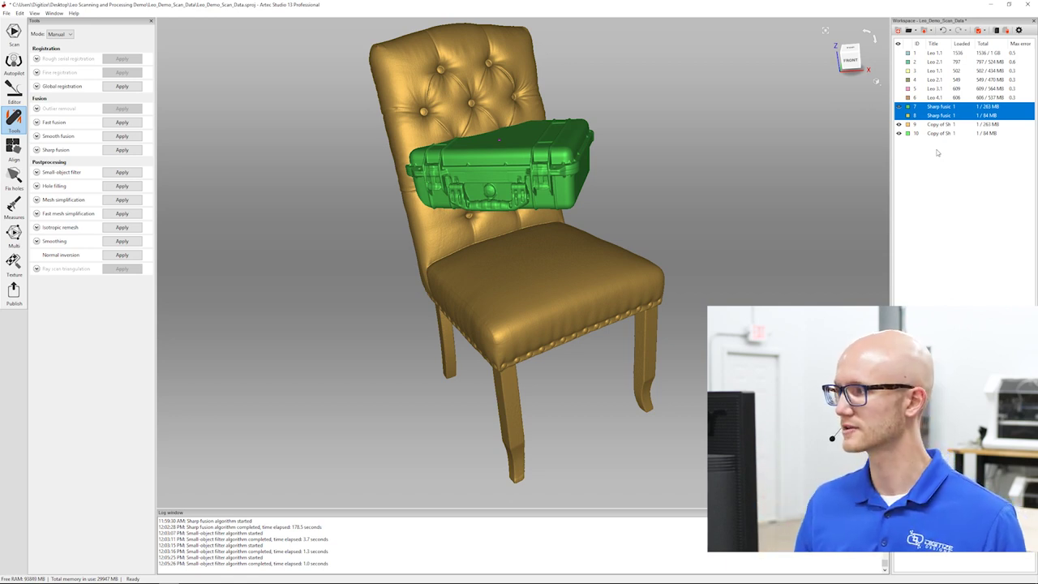
Hide every model except the chair copy in row 9.
left_click(898, 133)
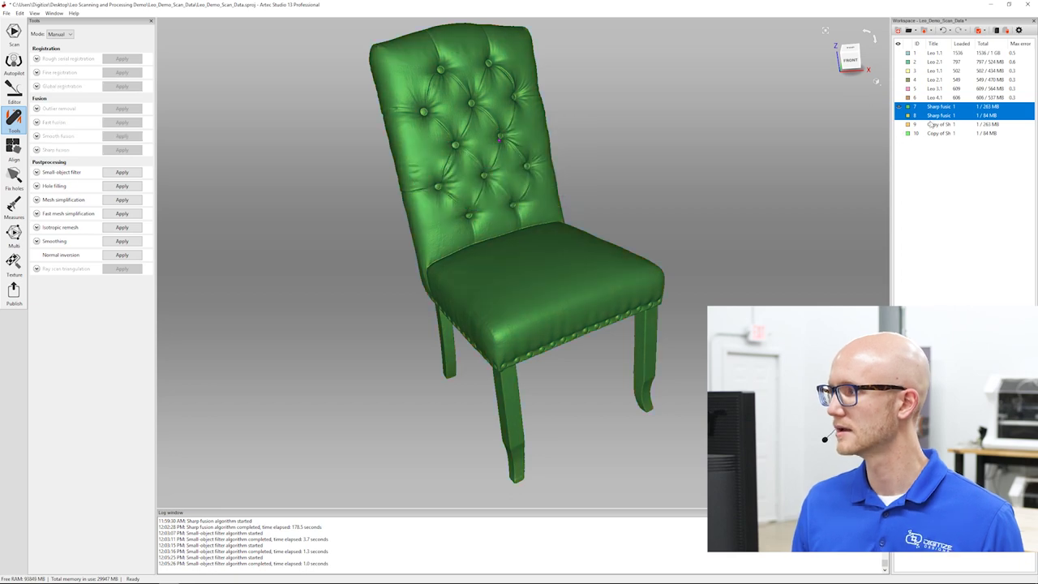
left_click(932, 117)
left_click(899, 116)
left_click(899, 115)
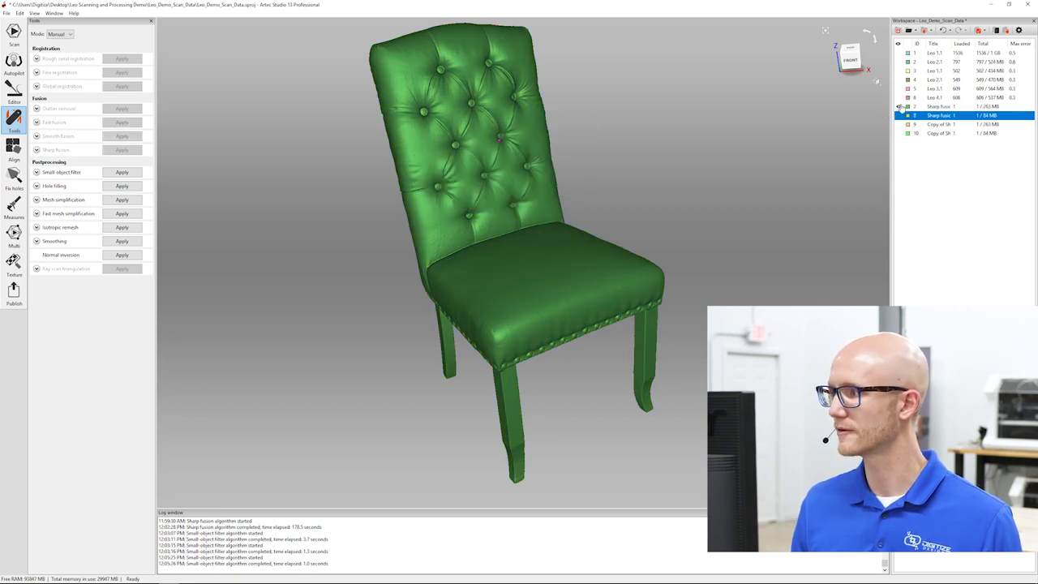
left_click(897, 106)
left_click(936, 124)
left_click(897, 124)
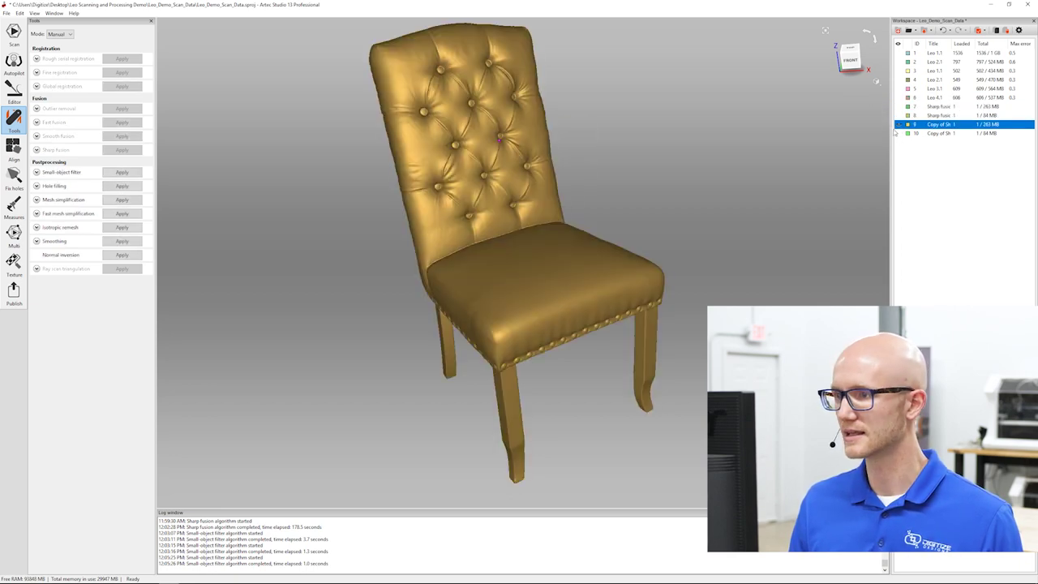
Run Fast mesh simplification with tri_num 1000000 on the chair copy.
left_click(37, 214)
left_click(121, 223)
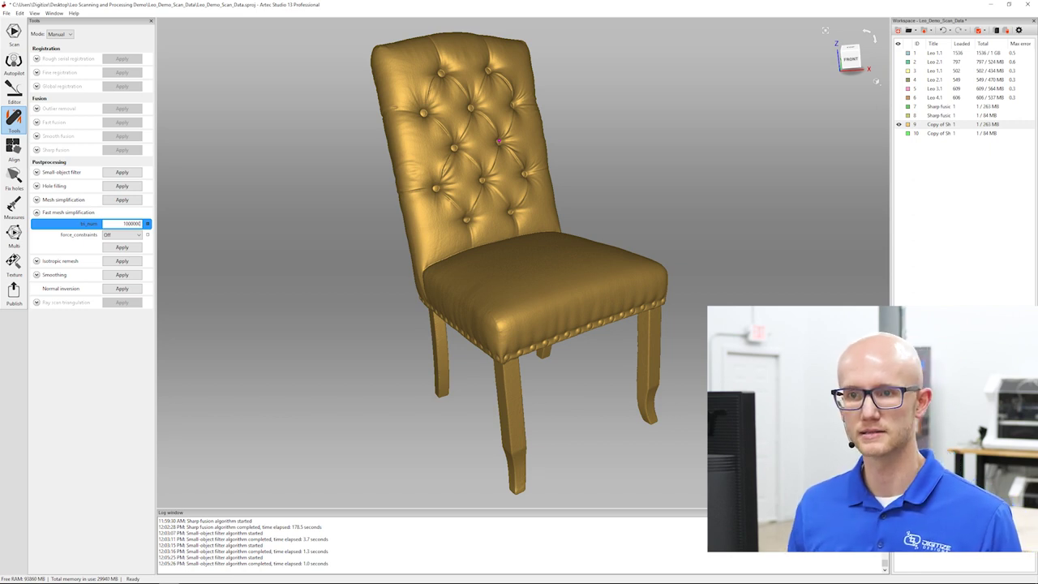
left_click_drag(225, 220, 284, 264)
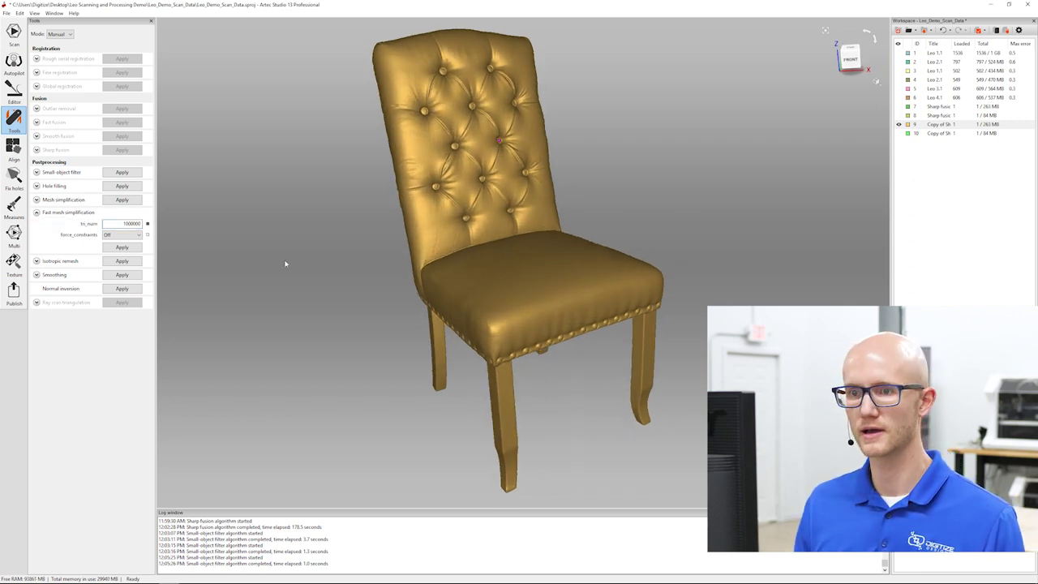
left_click(122, 246)
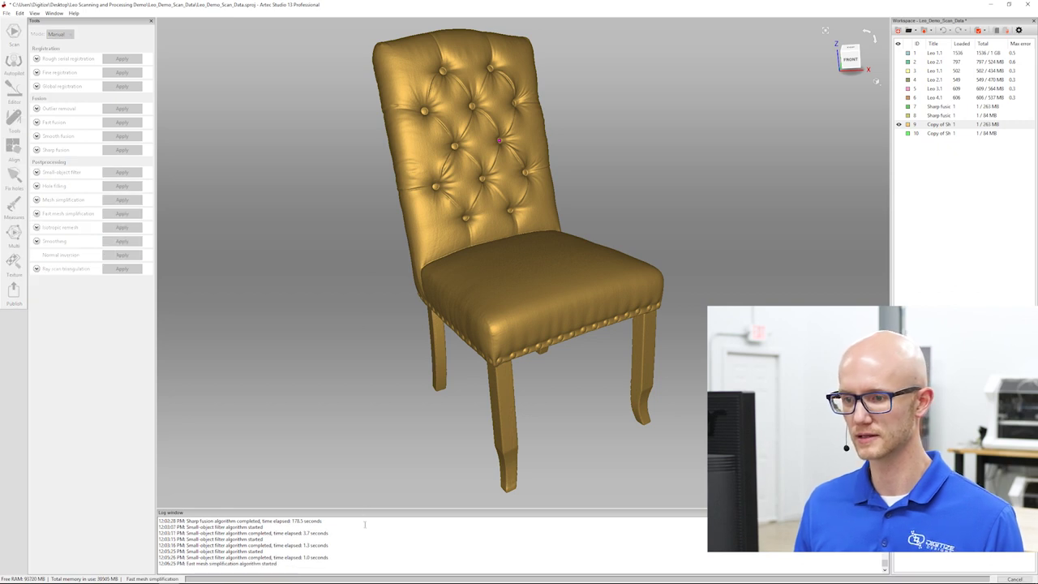
left_click(346, 580)
left_click_drag(263, 36, 258, 29)
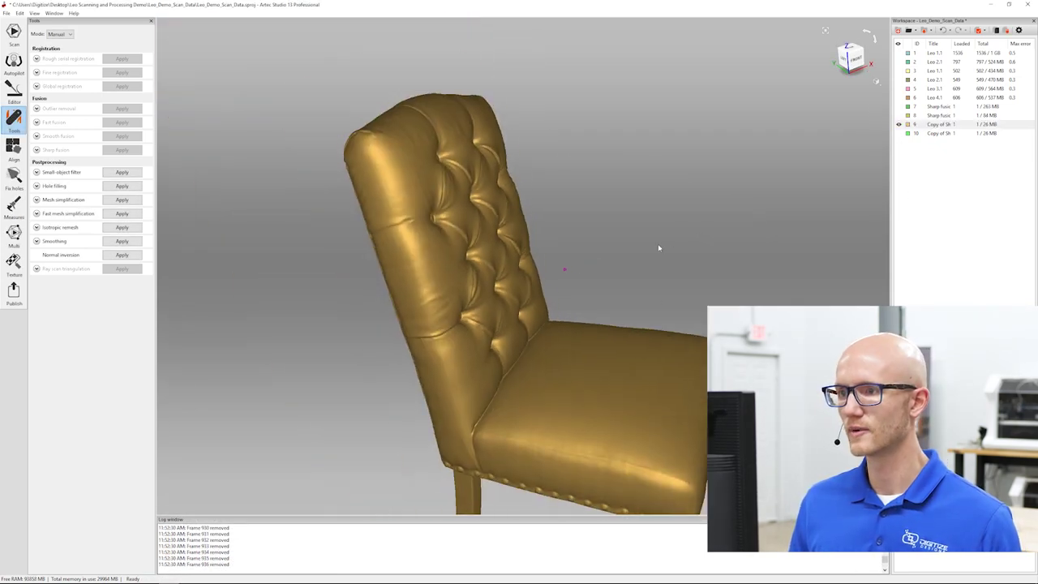
left_click_drag(658, 243, 587, 285)
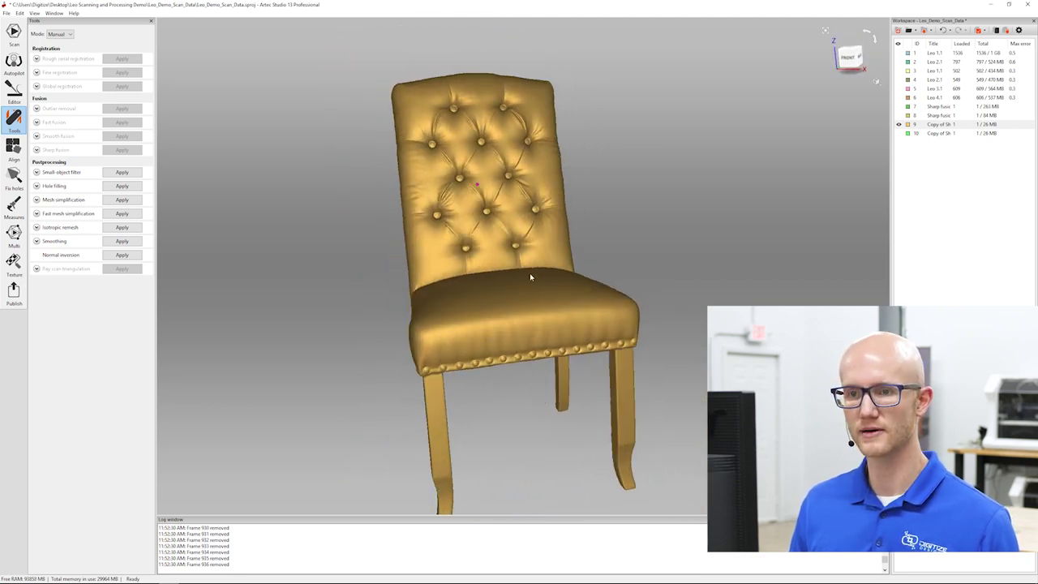
Texture Copy of Sharp fusion 1 using scans Leo 1.1 and Leo 2.1 as colour sources.
left_click(14, 262)
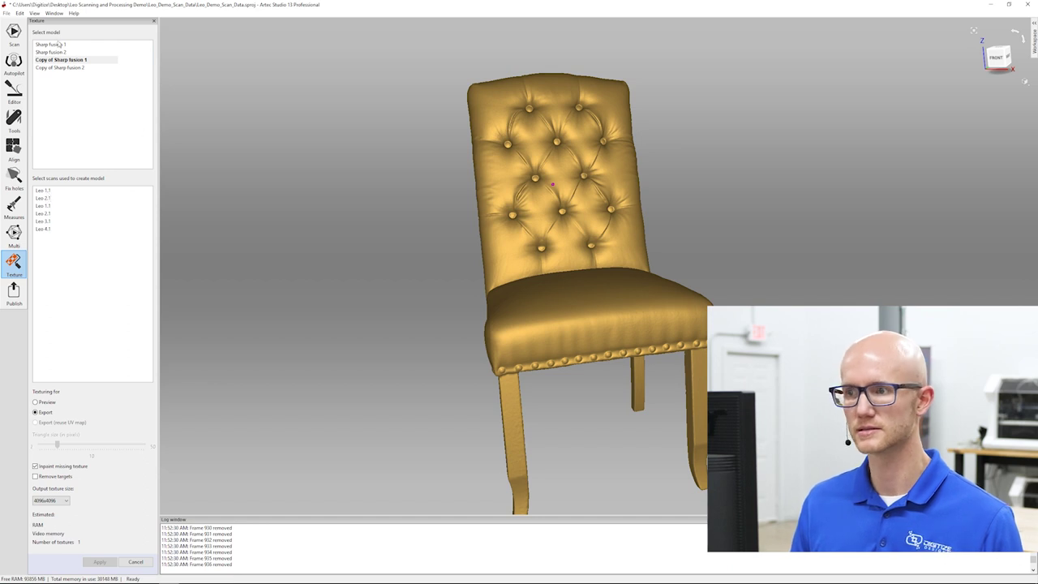
left_click(43, 195, "shift")
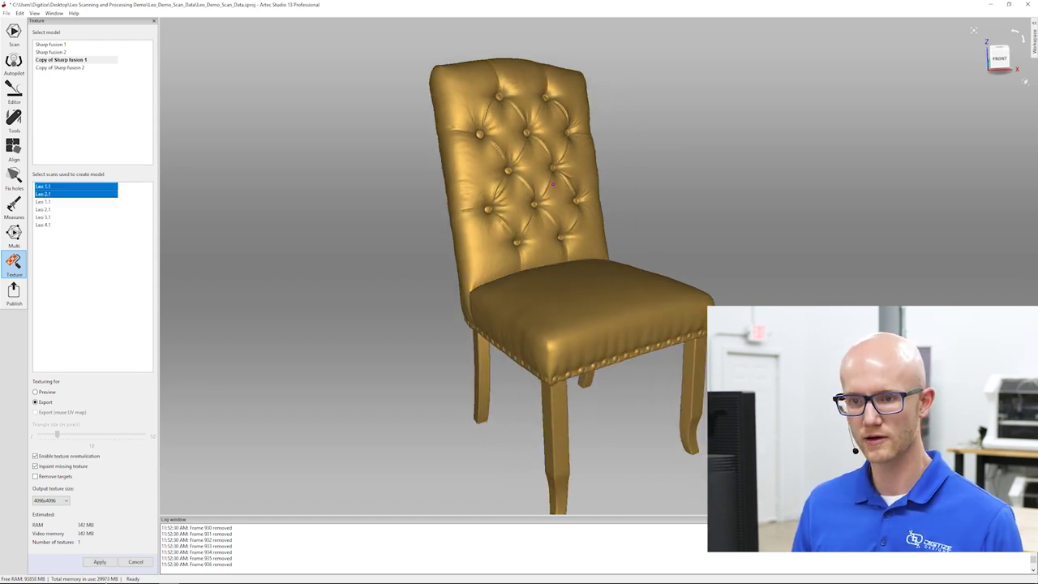
left_click(99, 562)
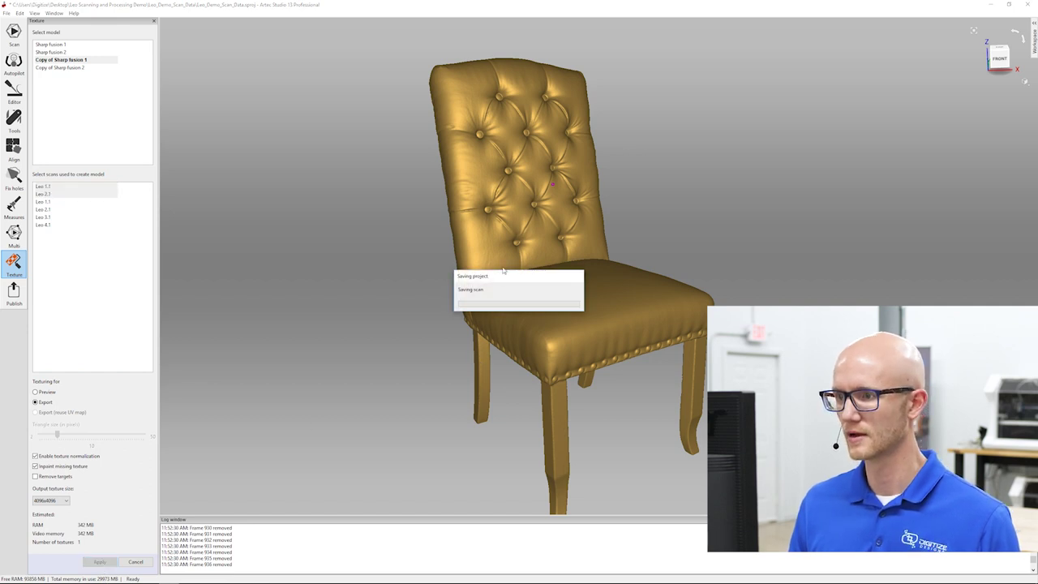
left_click_drag(524, 283, 354, 73)
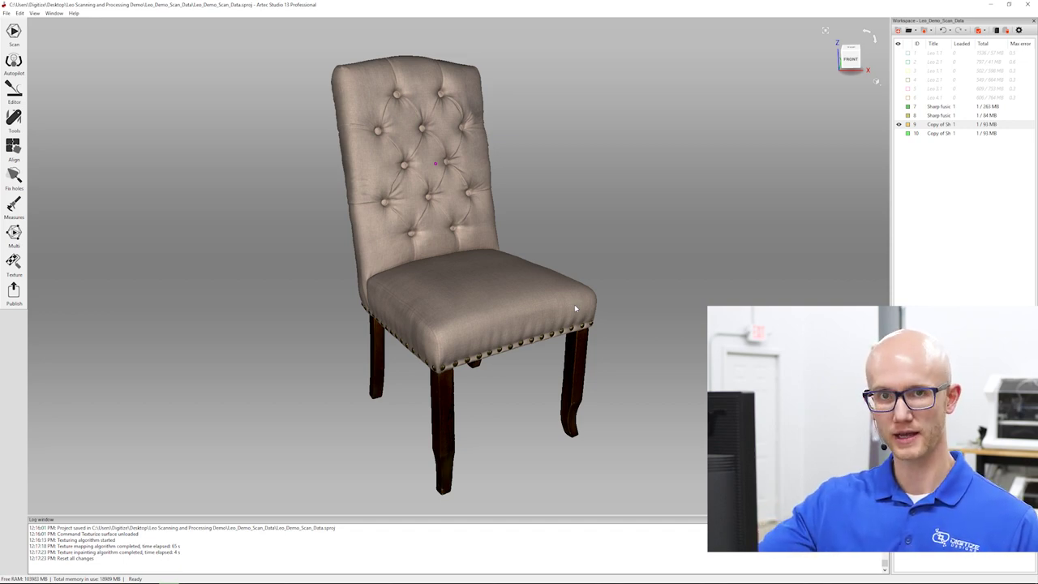
Inspect the textured chair and case copies, then show only the original Sharp fusion 1 chair mesh.
left_click_drag(574, 308, 486, 300)
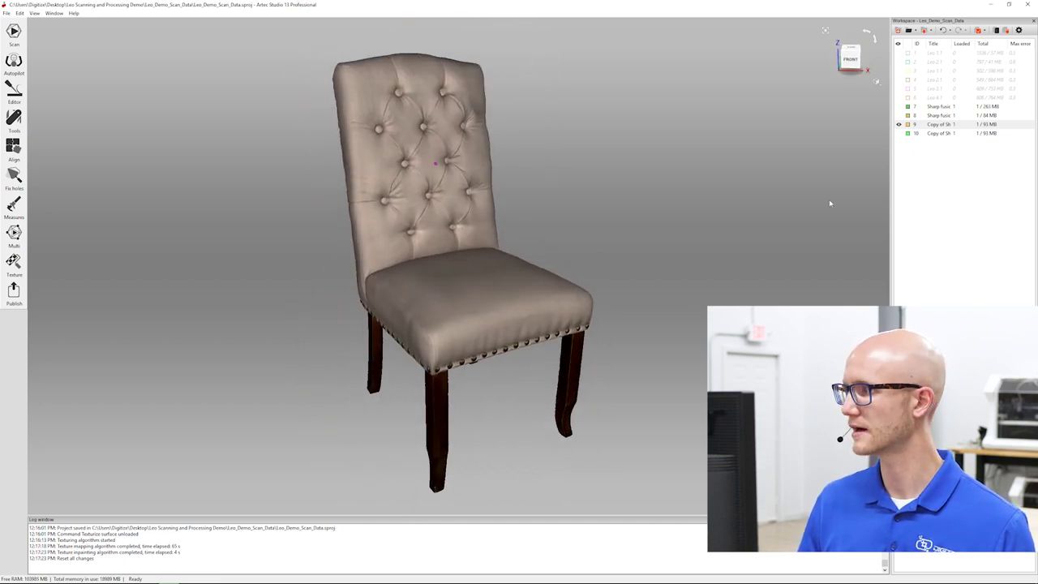
left_click(897, 133)
left_click_drag(567, 234, 519, 241)
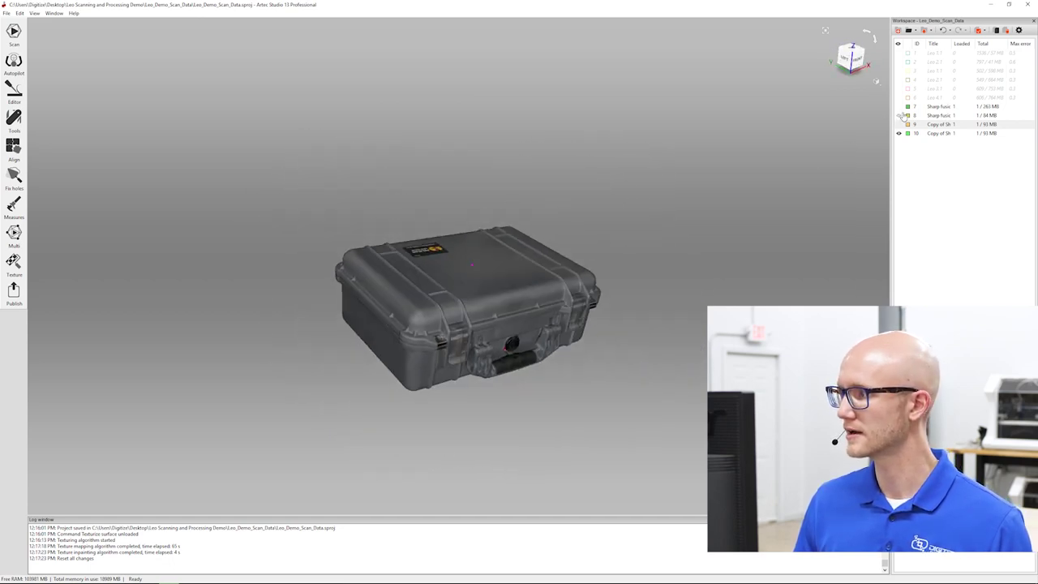
left_click(899, 107)
scroll(502, 283, "down", 5)
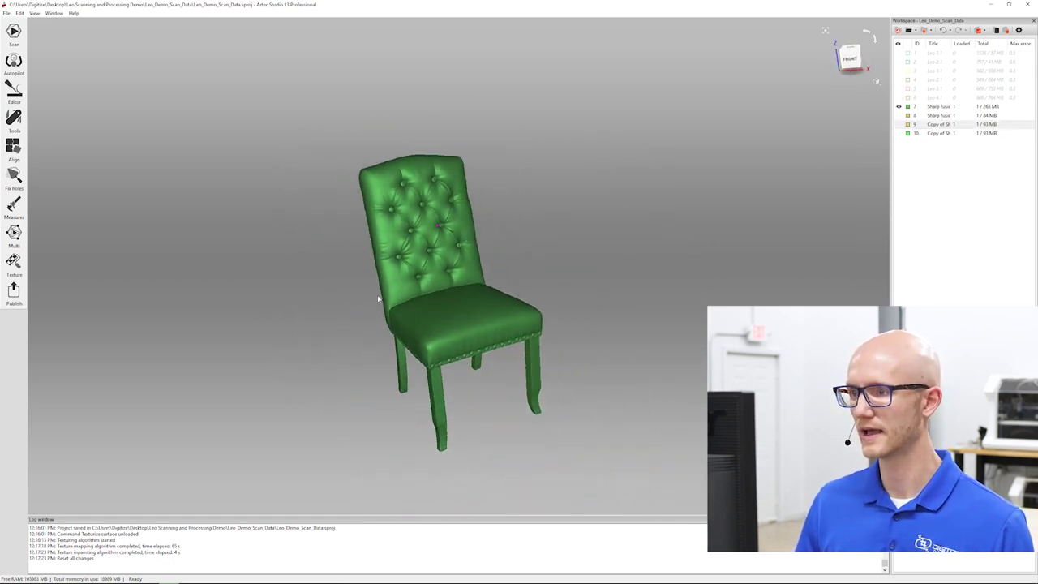